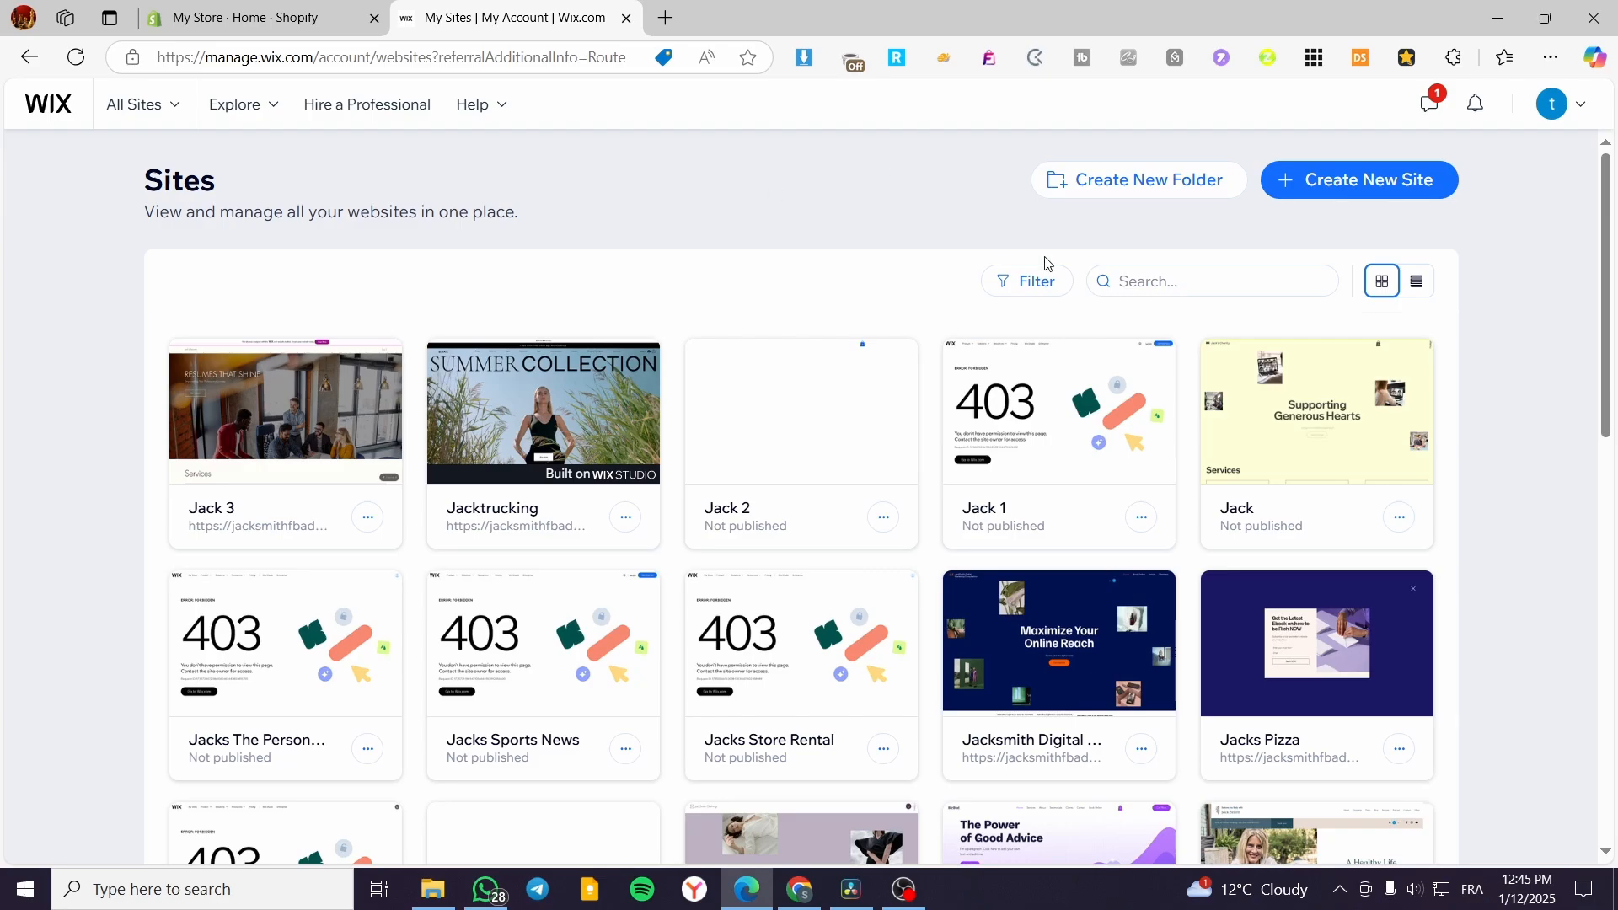
# - Open the Jack 3 site's dashboard from the list of sites
pyautogui.moveTo(307, 419)
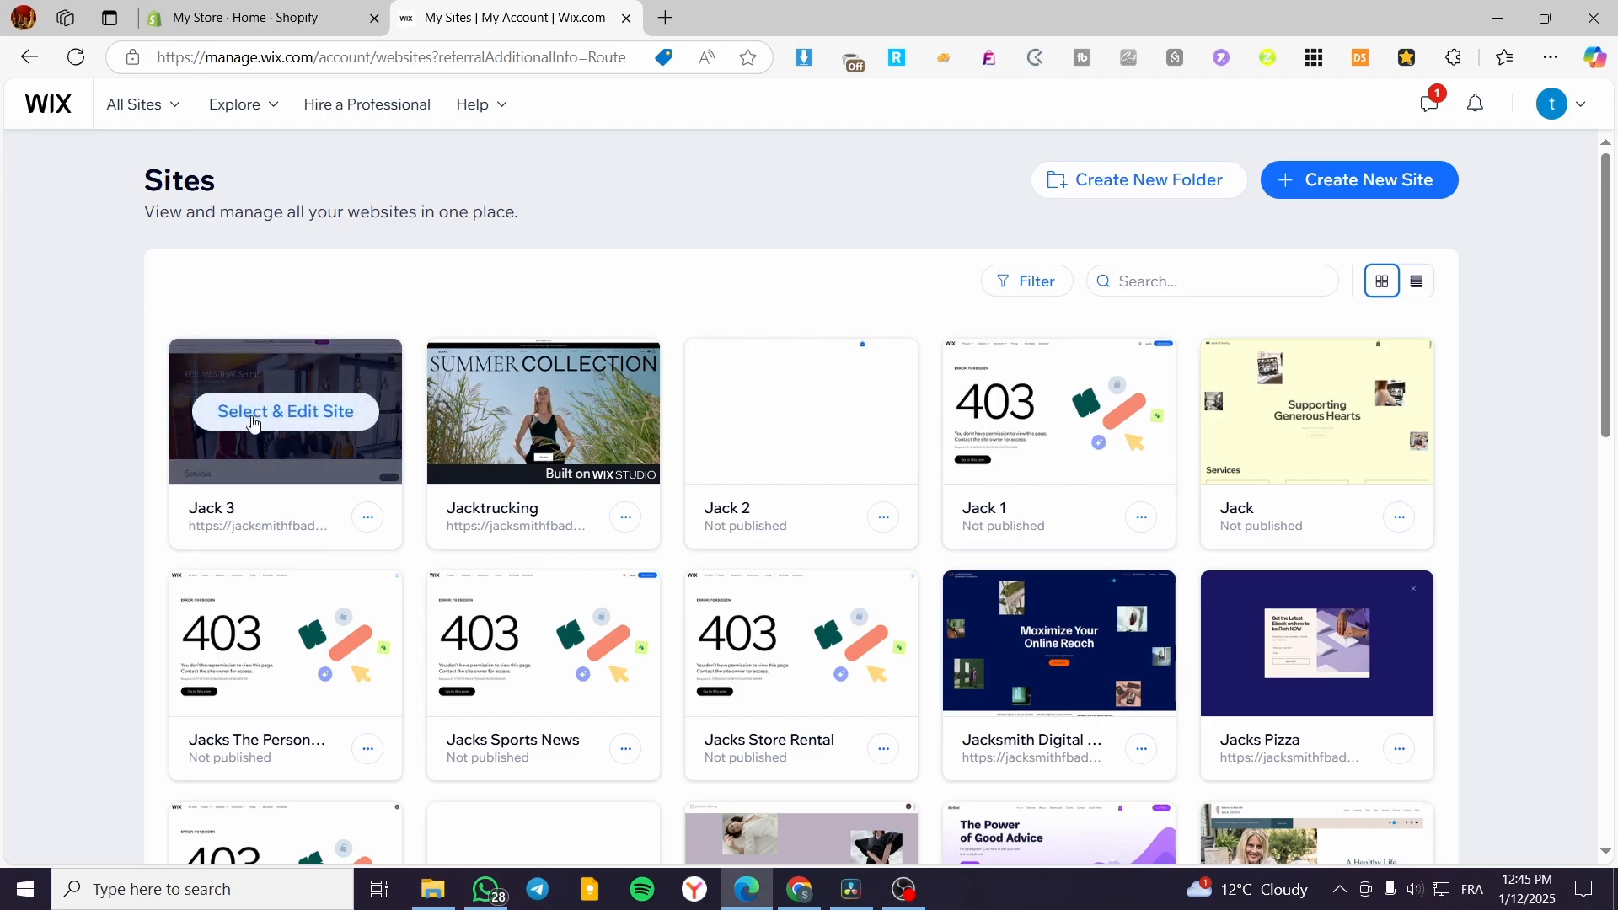
pyautogui.click(253, 412)
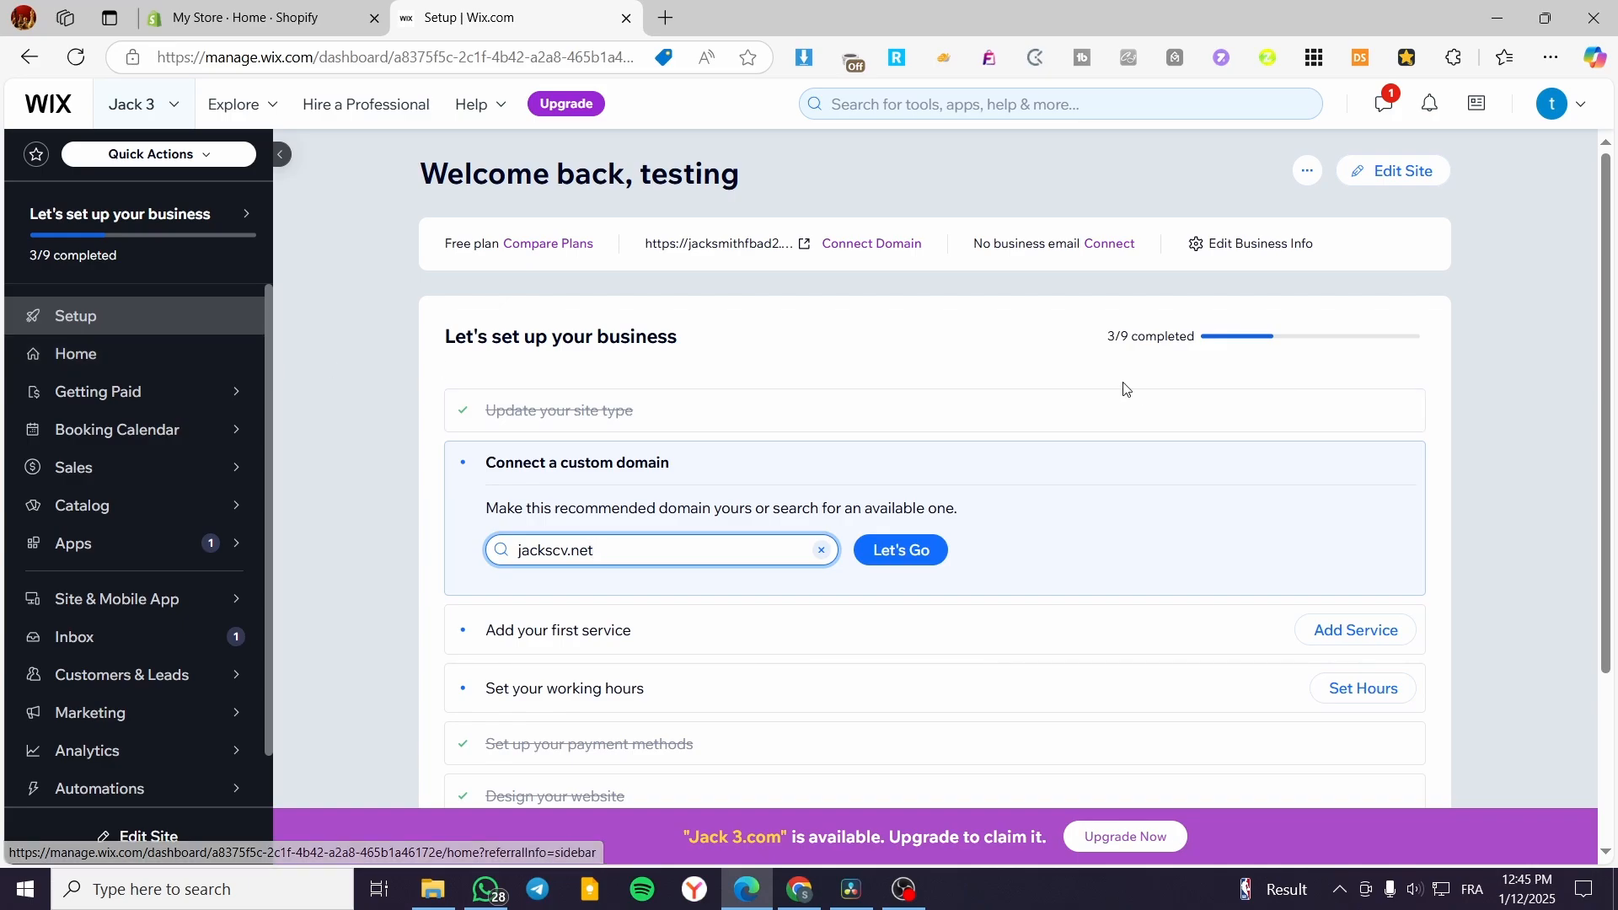
# - Open the Email Marketing page in the Marketing section of the Jack 3 site
pyautogui.scroll(-1, 102, 678)
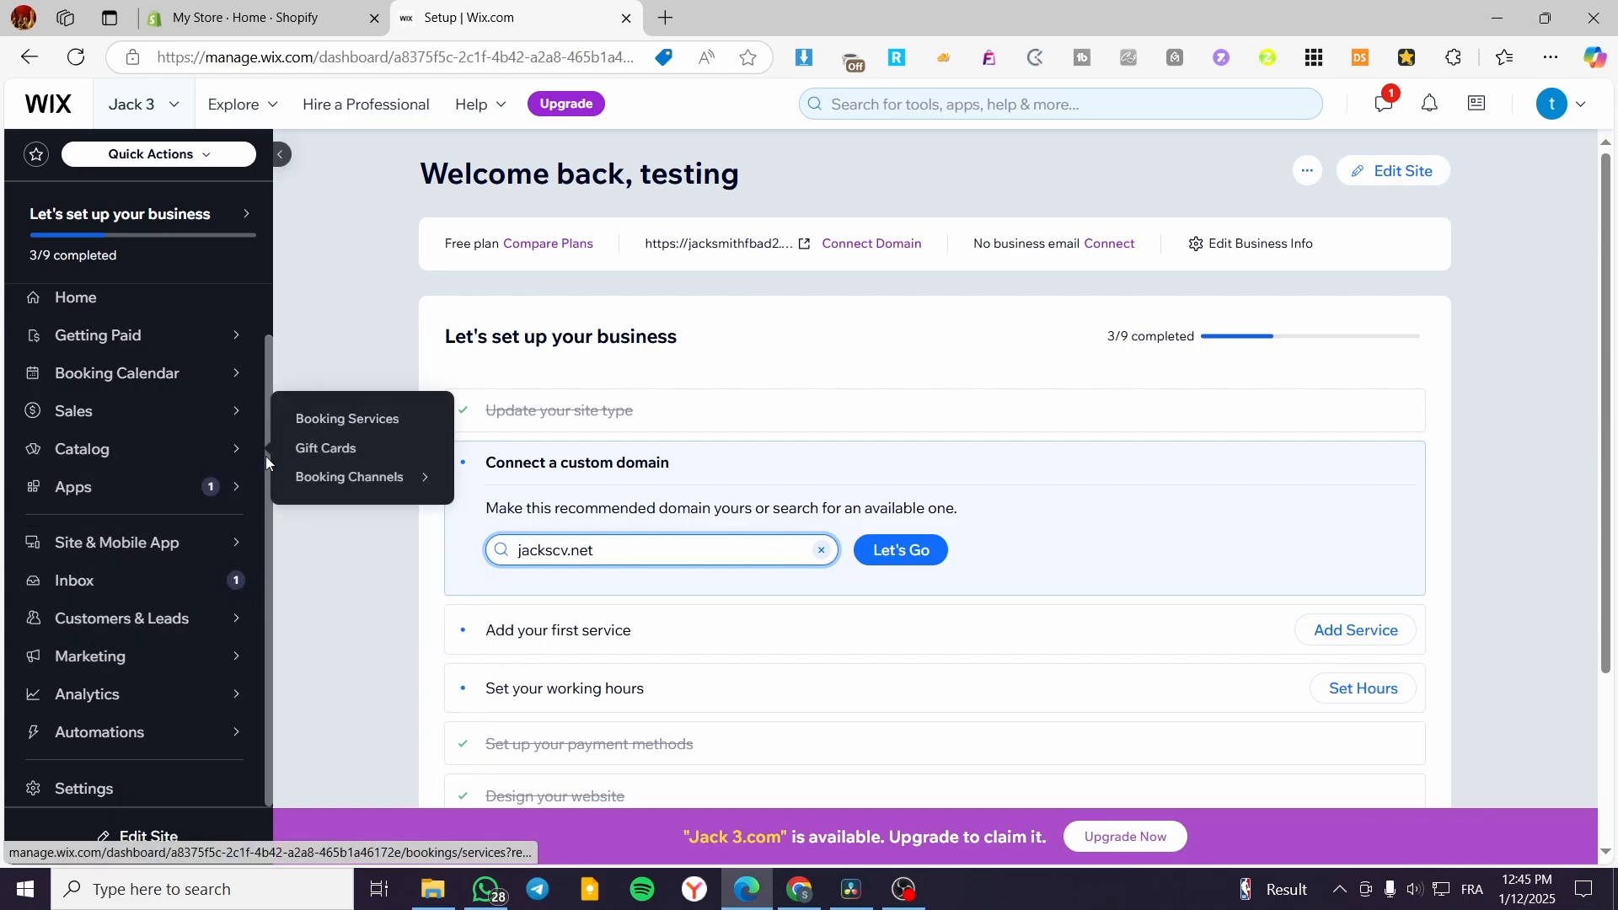
pyautogui.scroll(1, 267, 539)
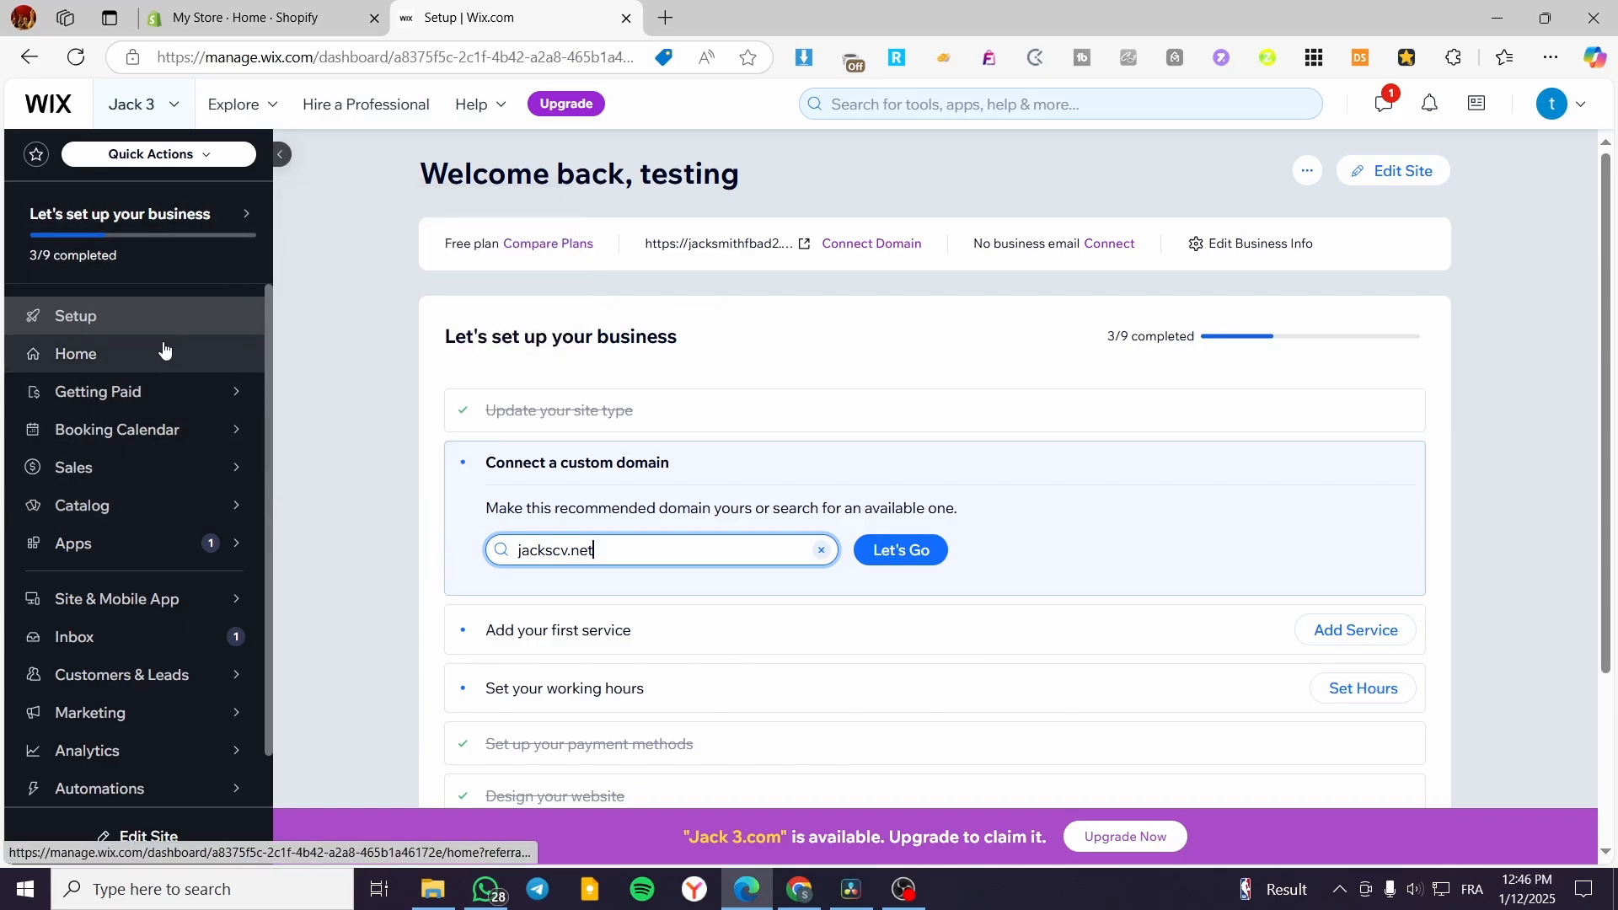
pyautogui.scroll(-1, 161, 354)
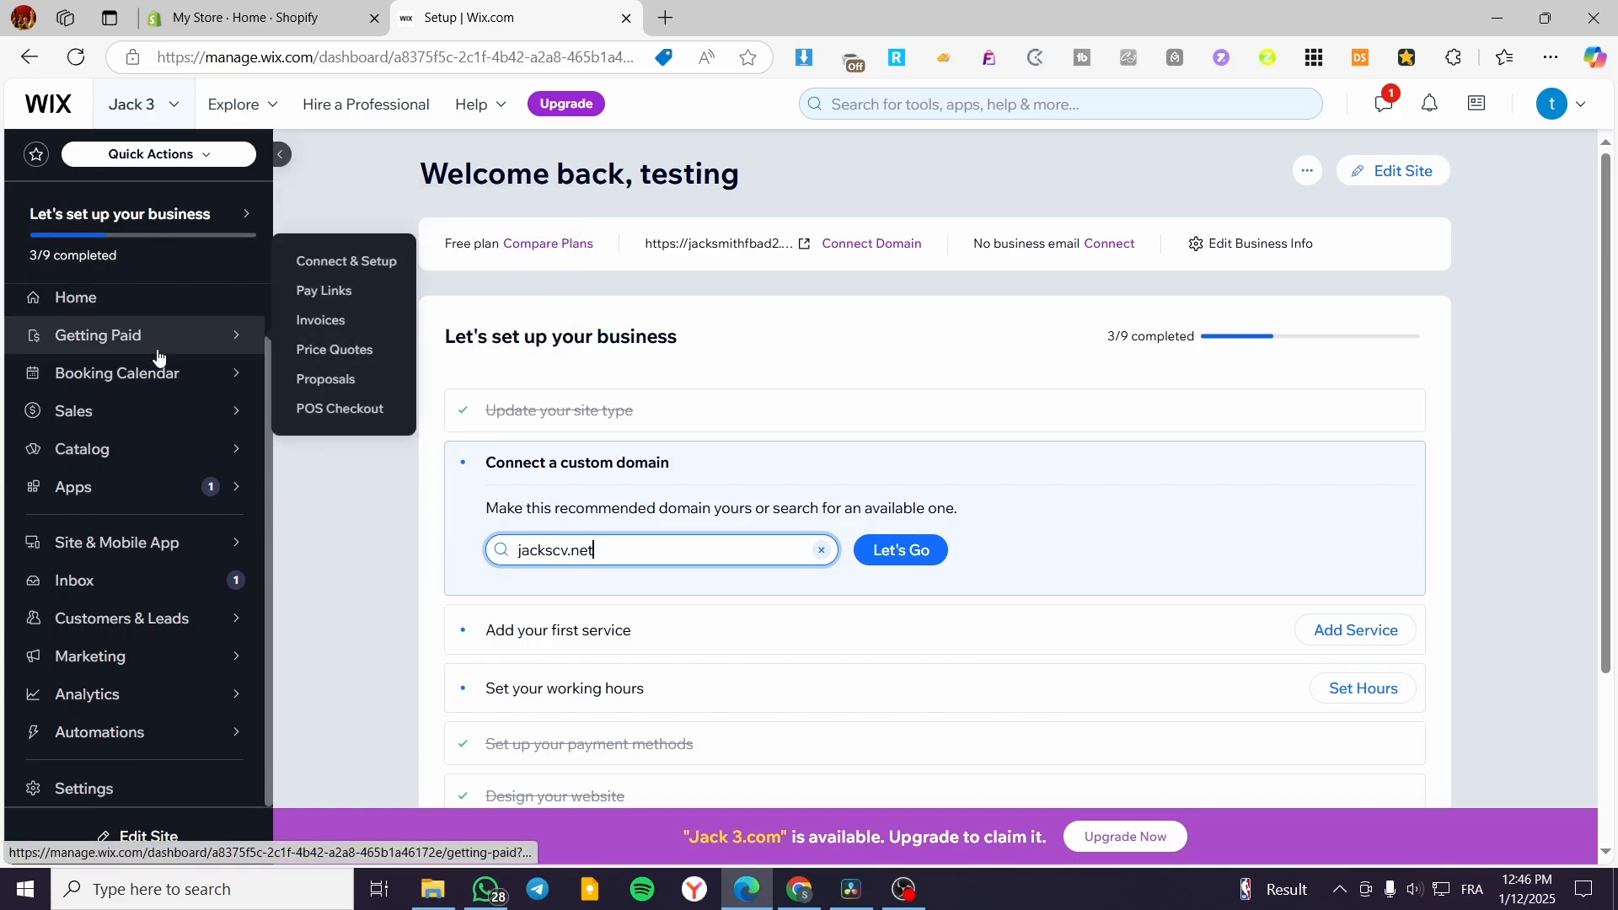
pyautogui.moveTo(107, 749)
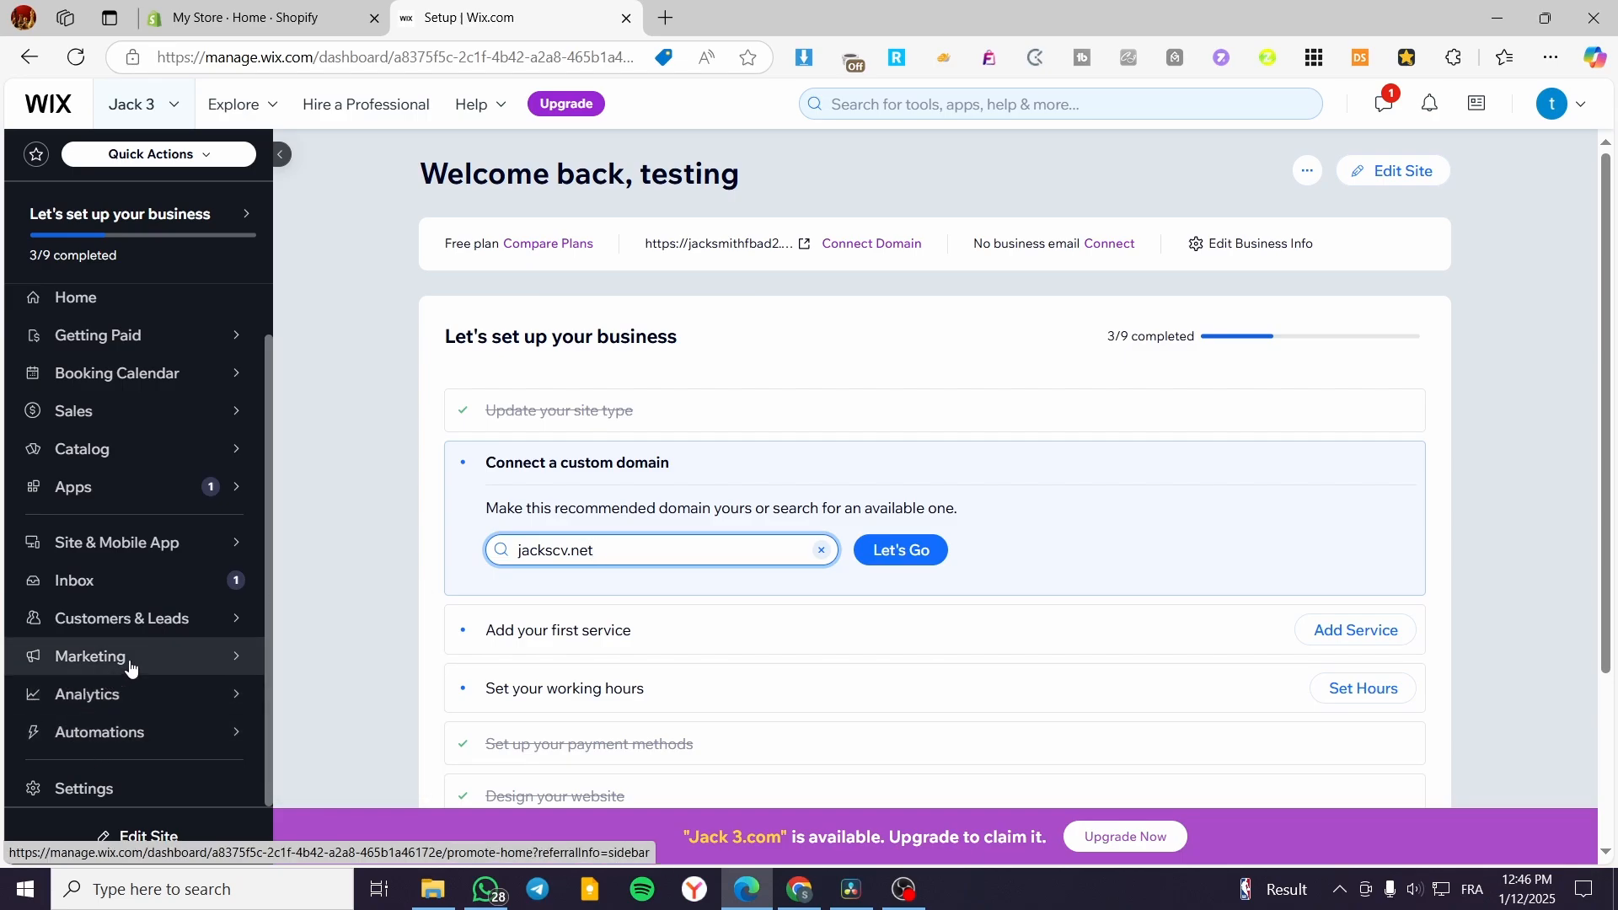
pyautogui.moveTo(129, 667)
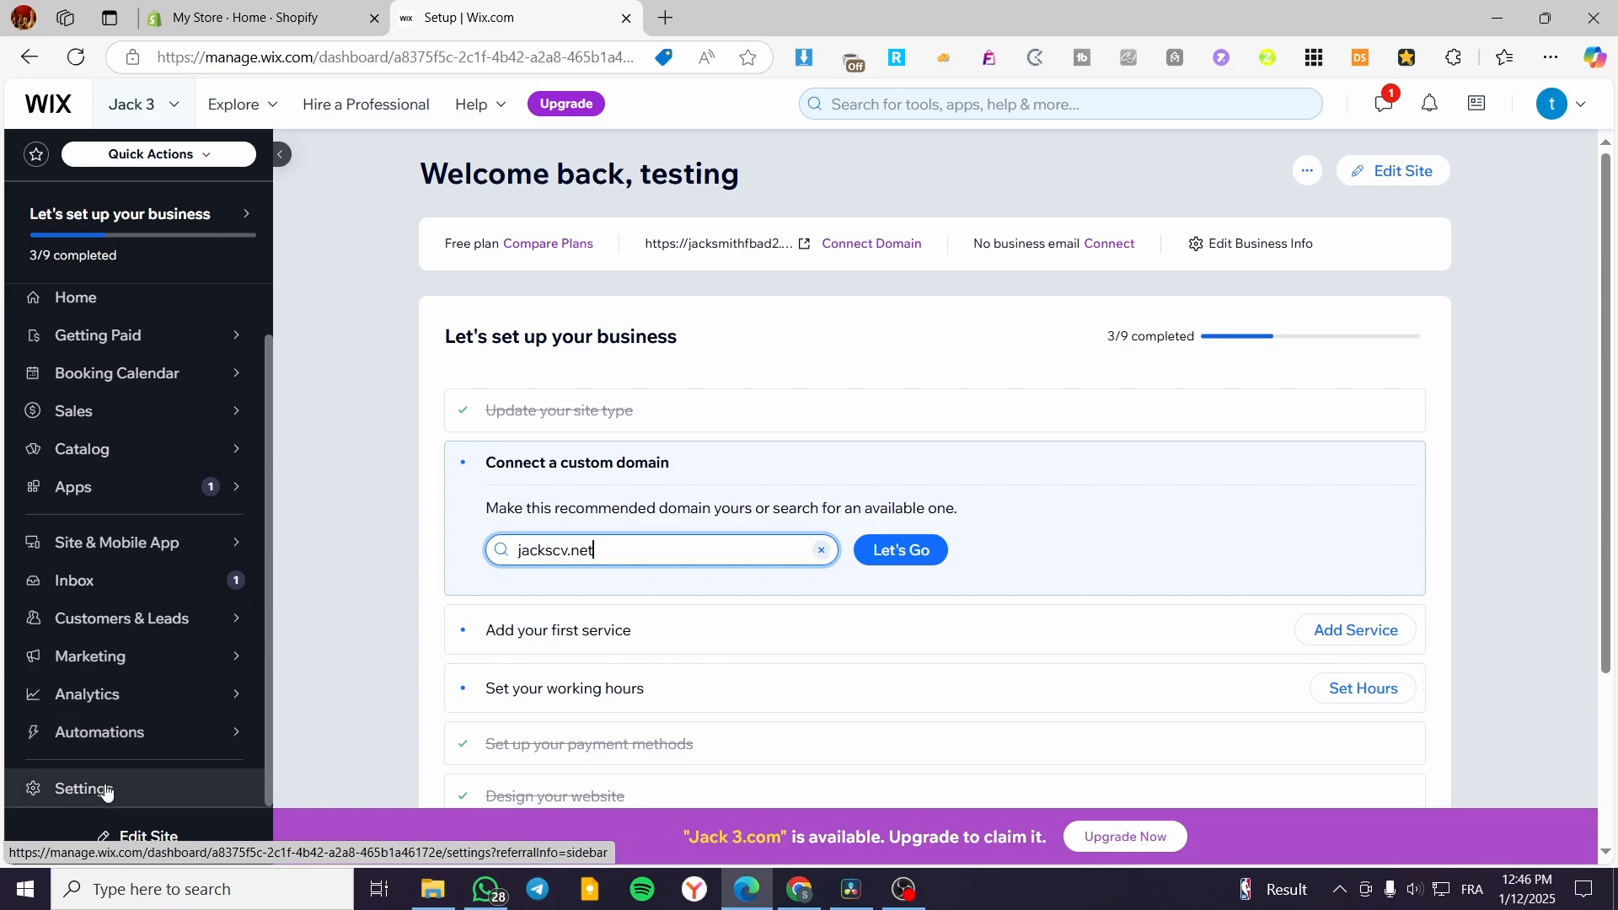
pyautogui.moveTo(71, 663)
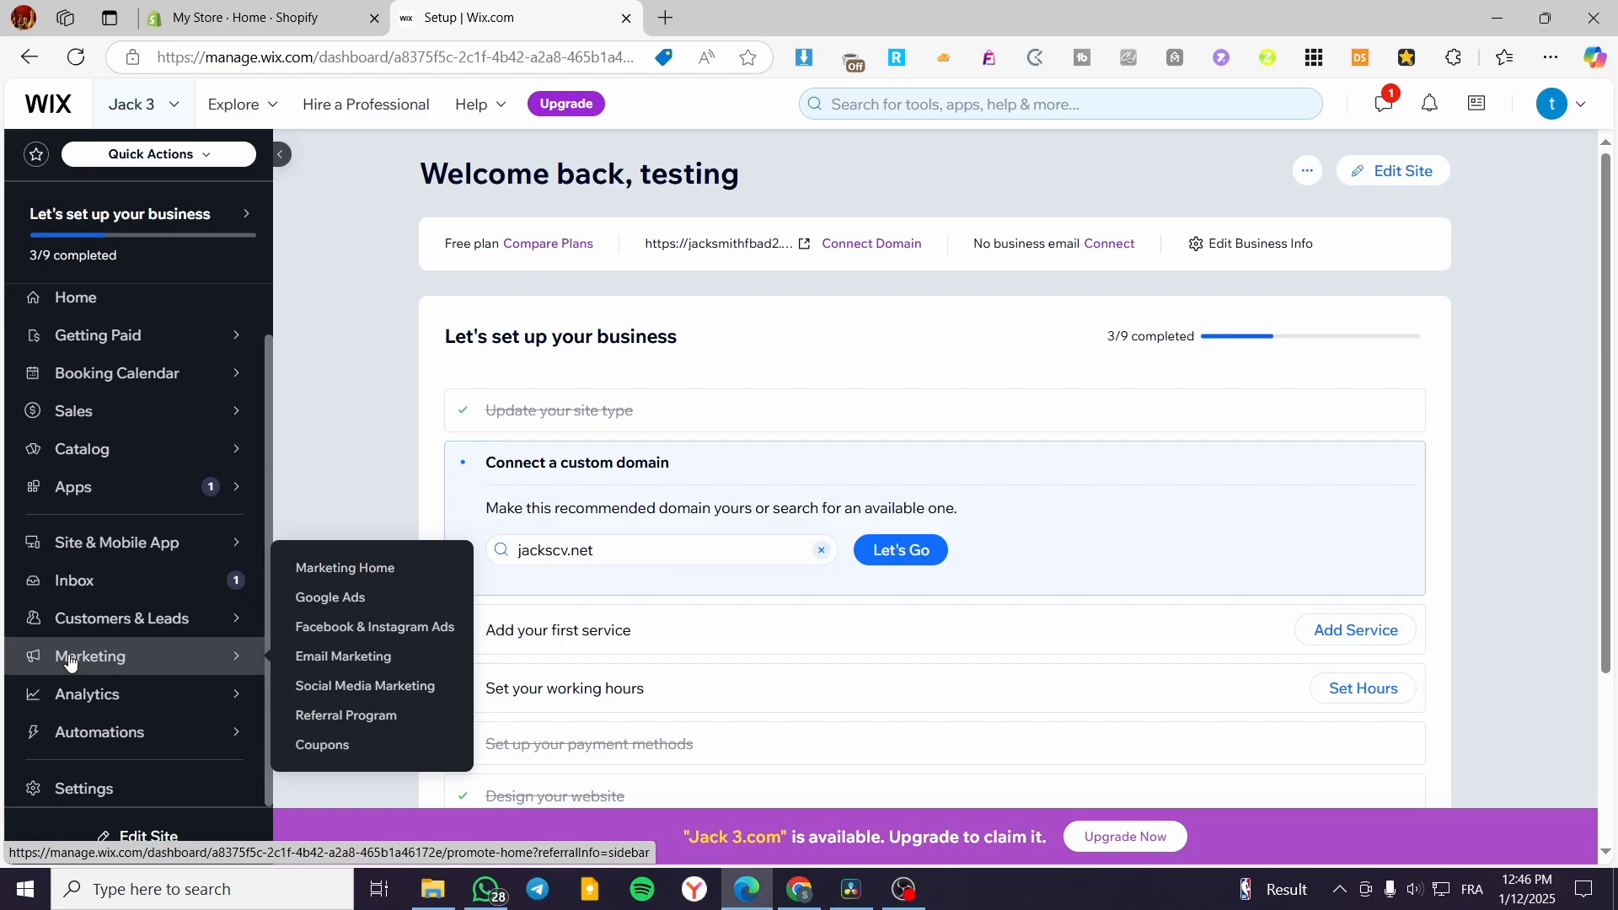
pyautogui.click(69, 663)
pyautogui.scroll(-3, 236, 627)
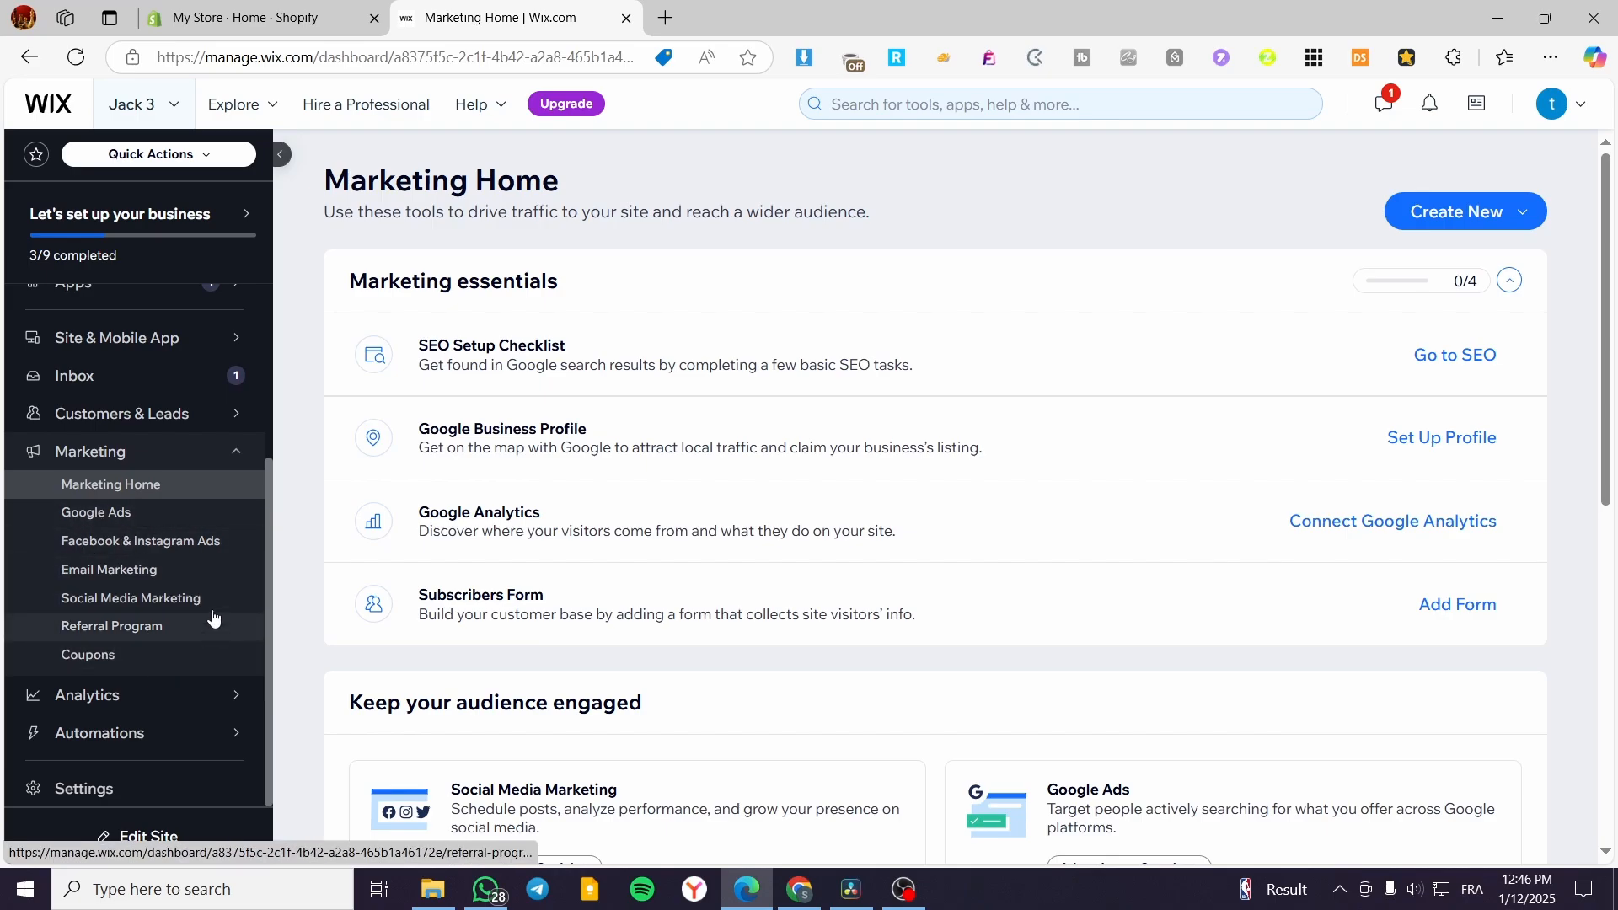
pyautogui.click(93, 580)
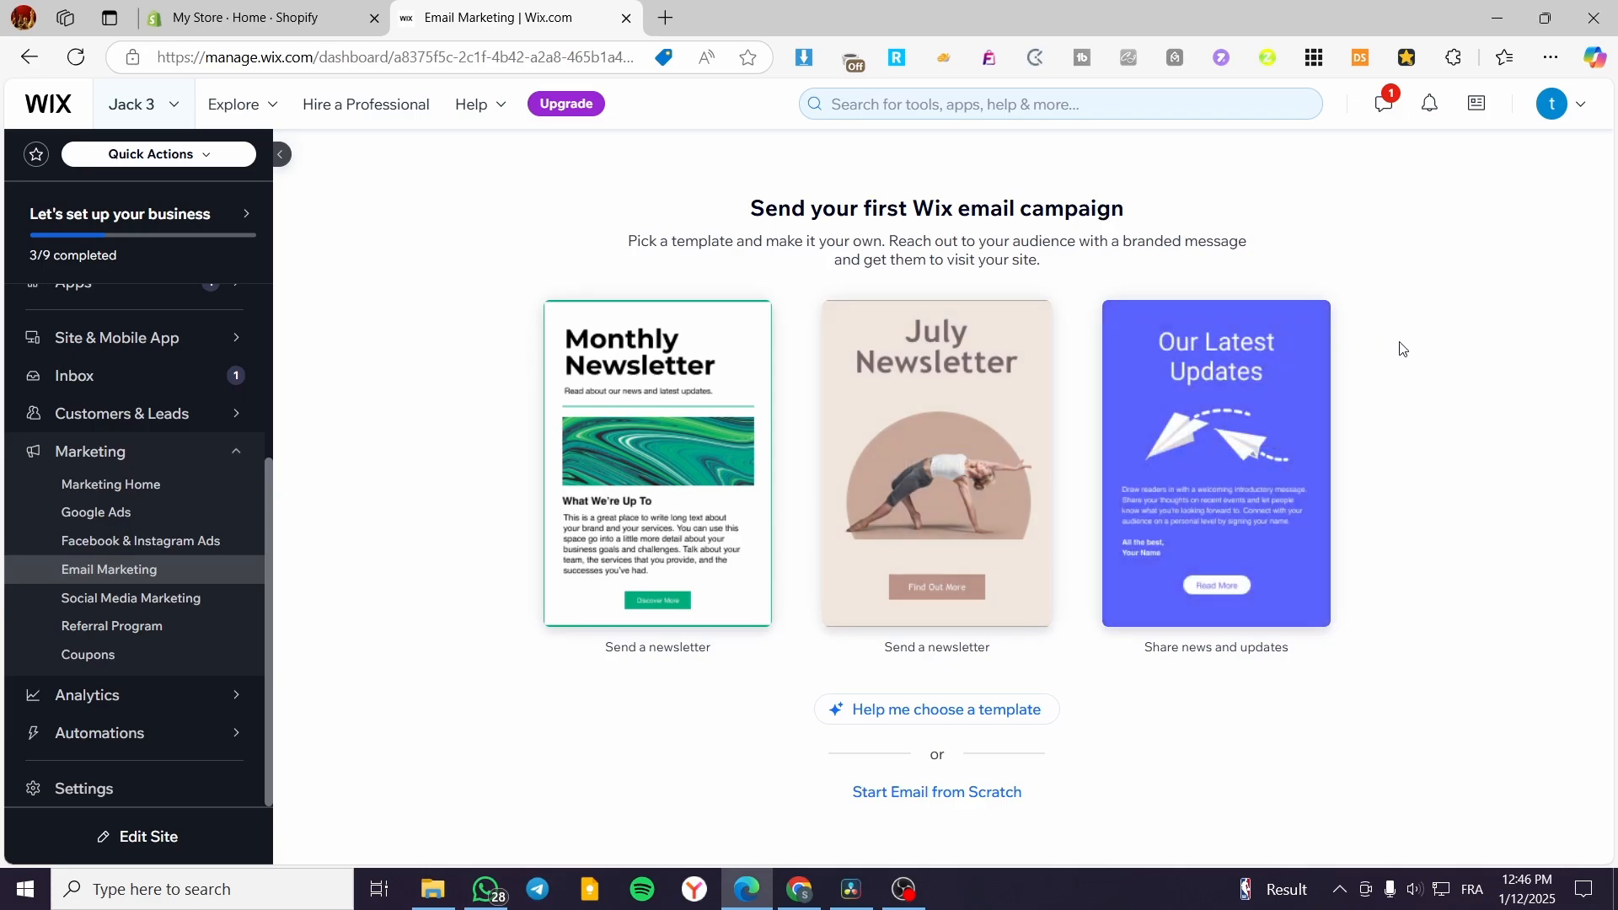
# - Start an email campaign from the Monthly Newsletter template and dismiss the introductory tips
pyautogui.moveTo(1248, 357)
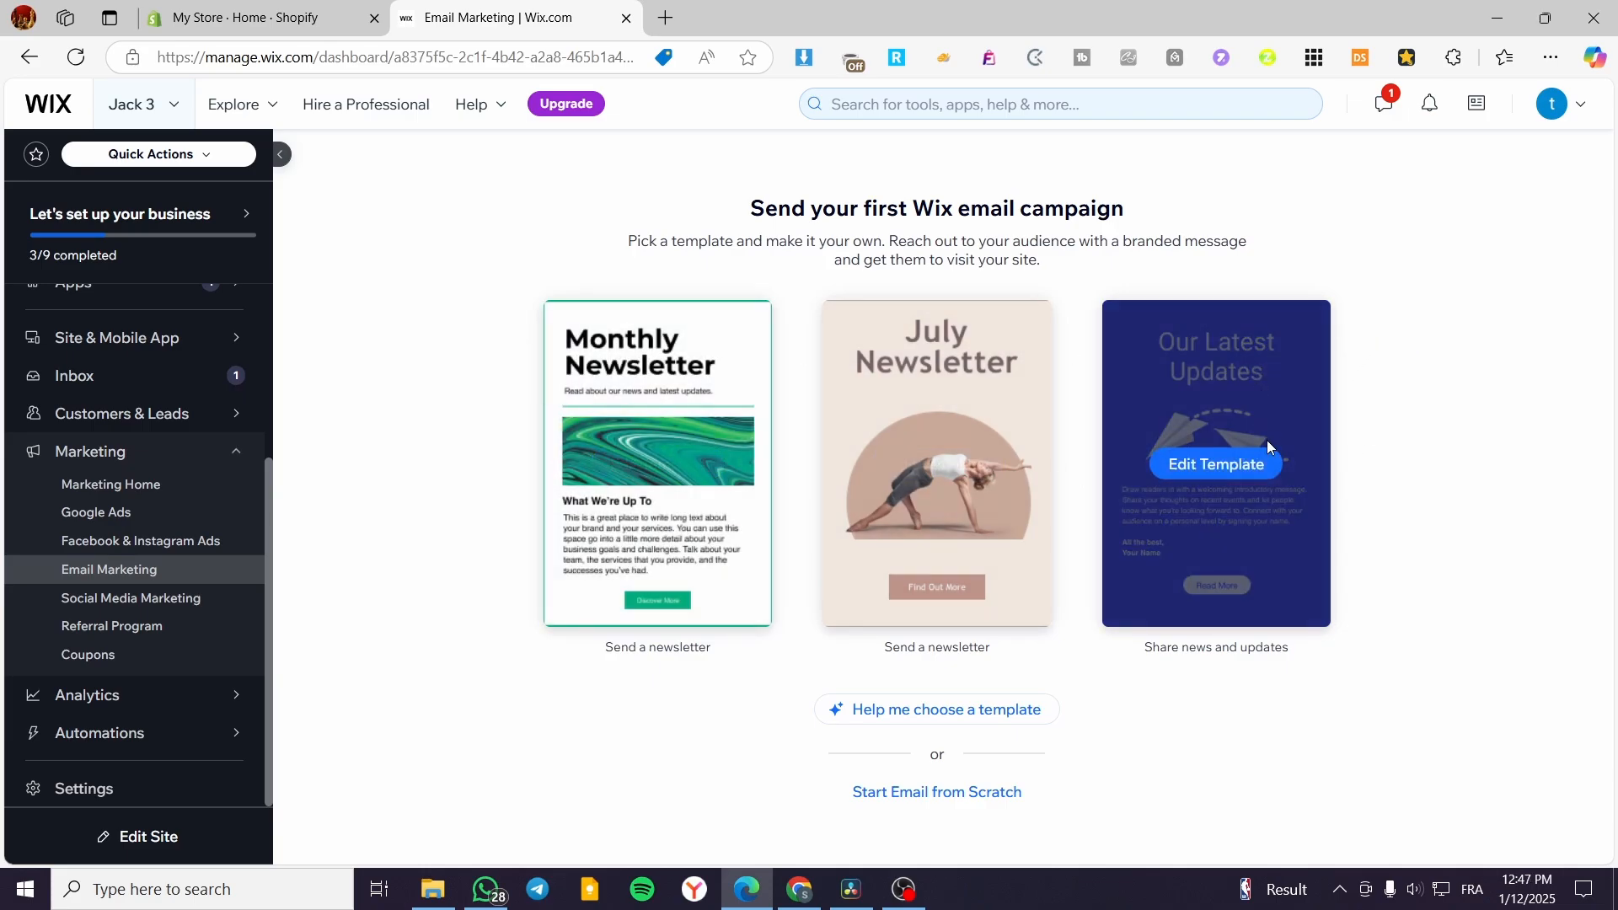
pyautogui.rightClick(898, 803)
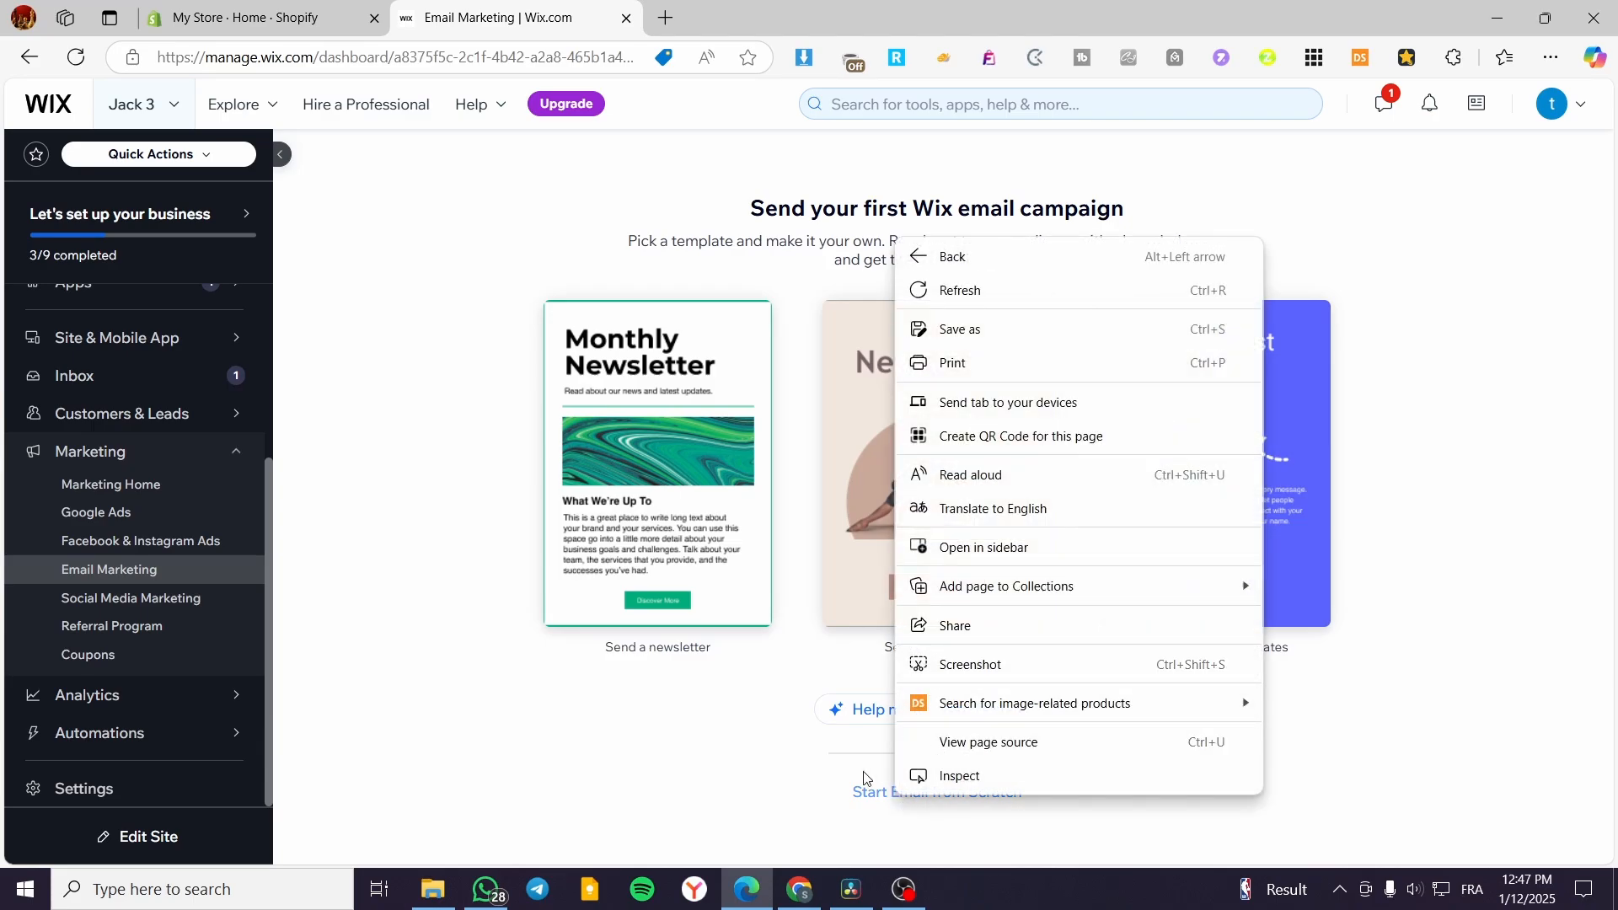
pyautogui.click(743, 782)
pyautogui.moveTo(649, 469)
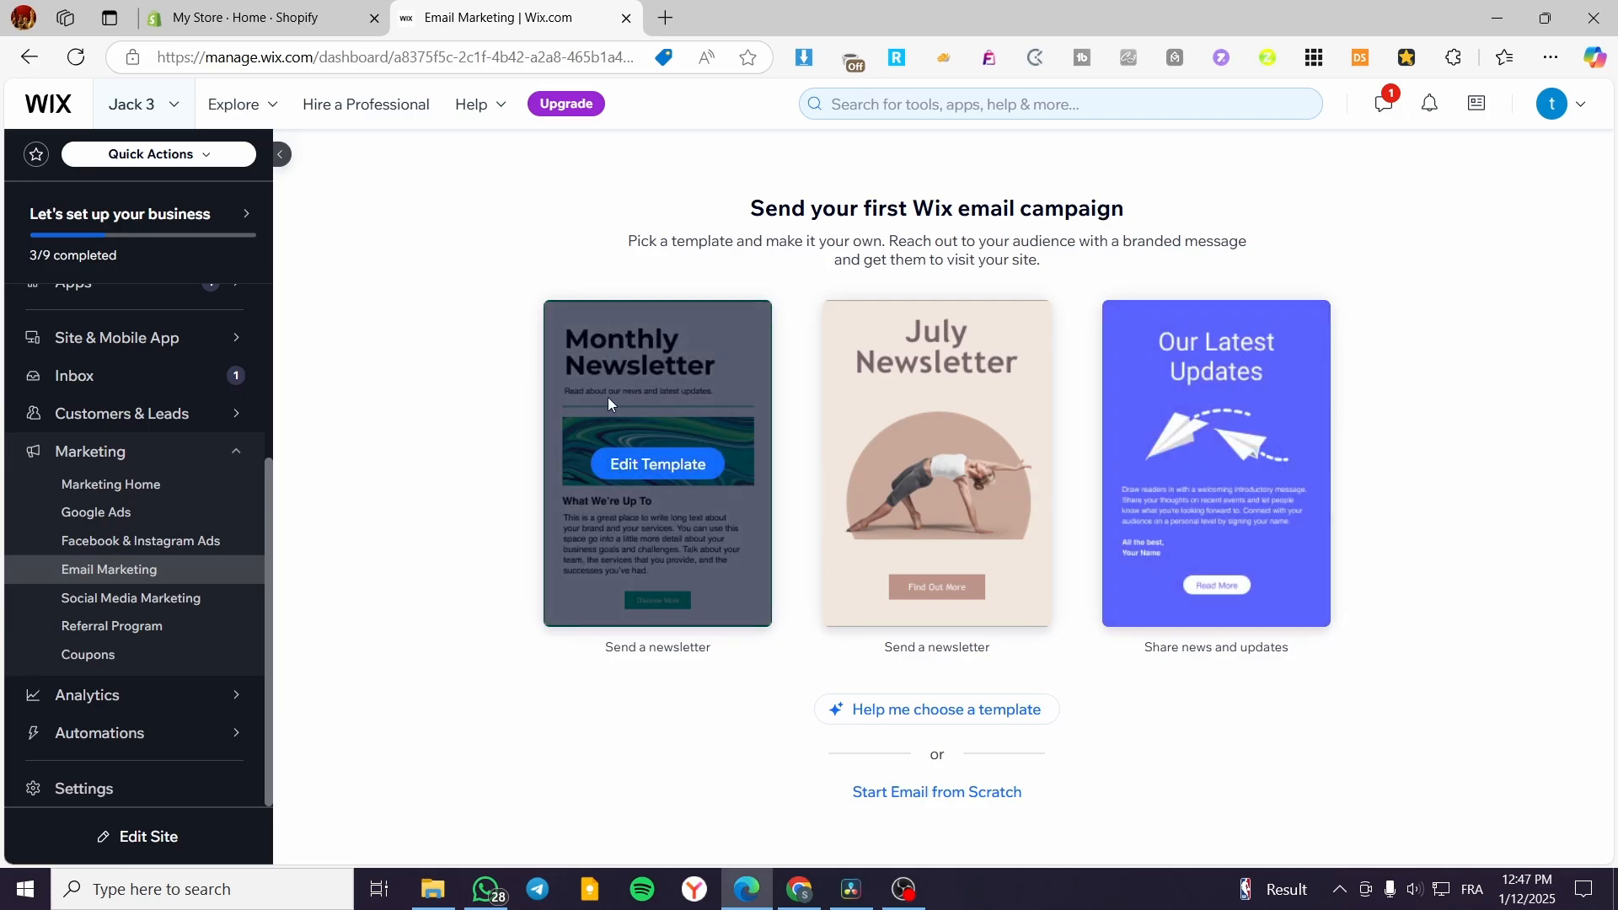
pyautogui.click(676, 477)
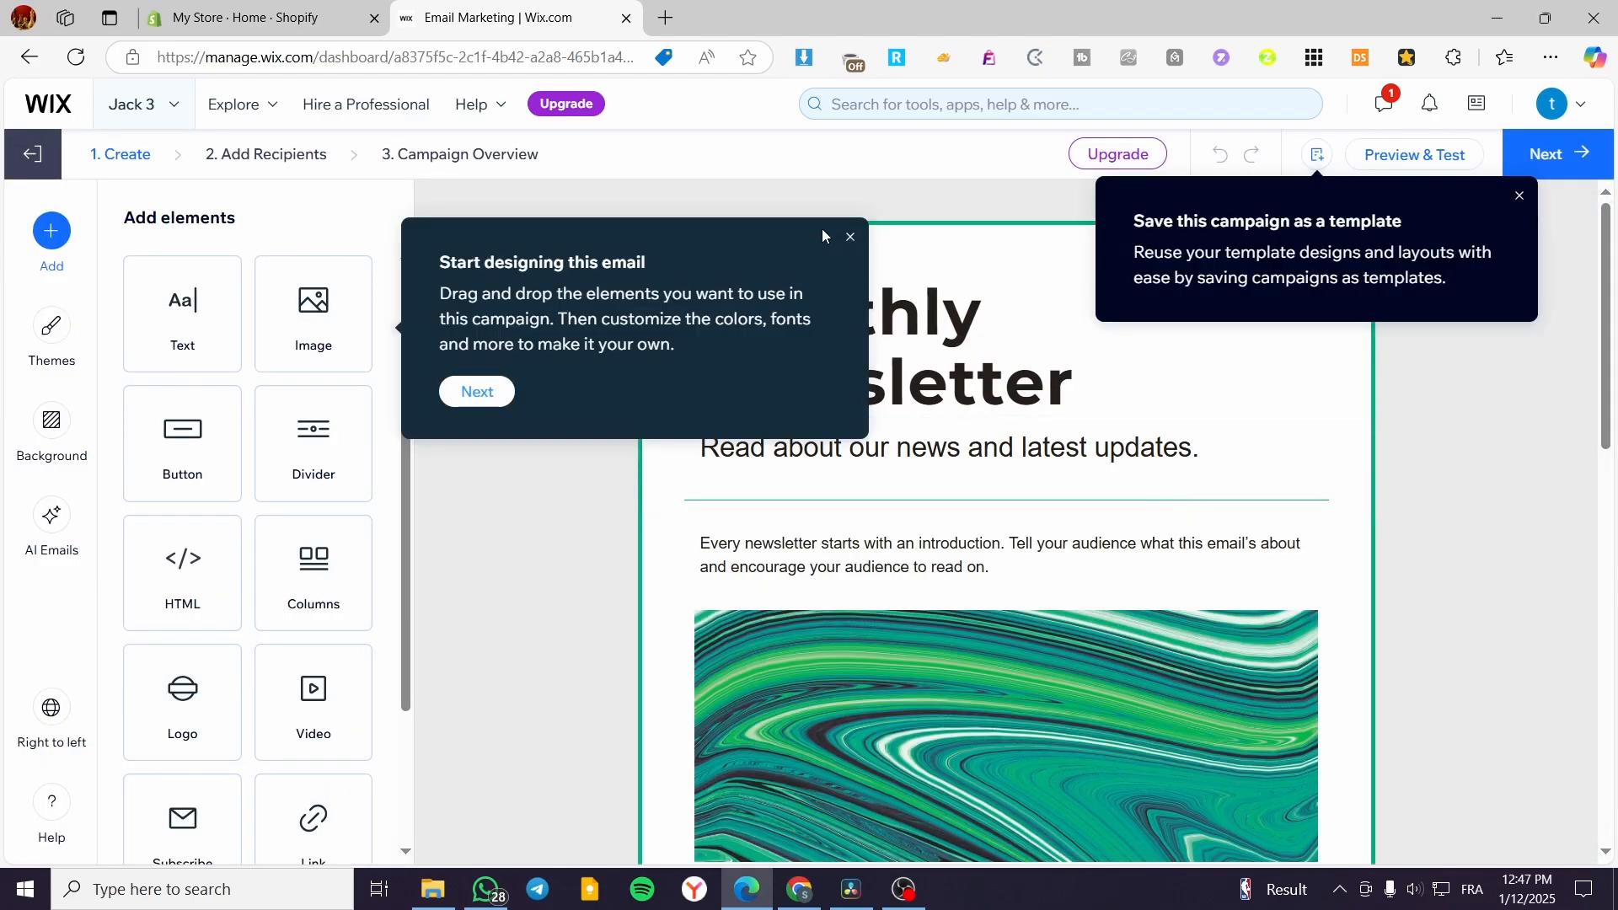
pyautogui.click(849, 237)
pyautogui.click(1521, 197)
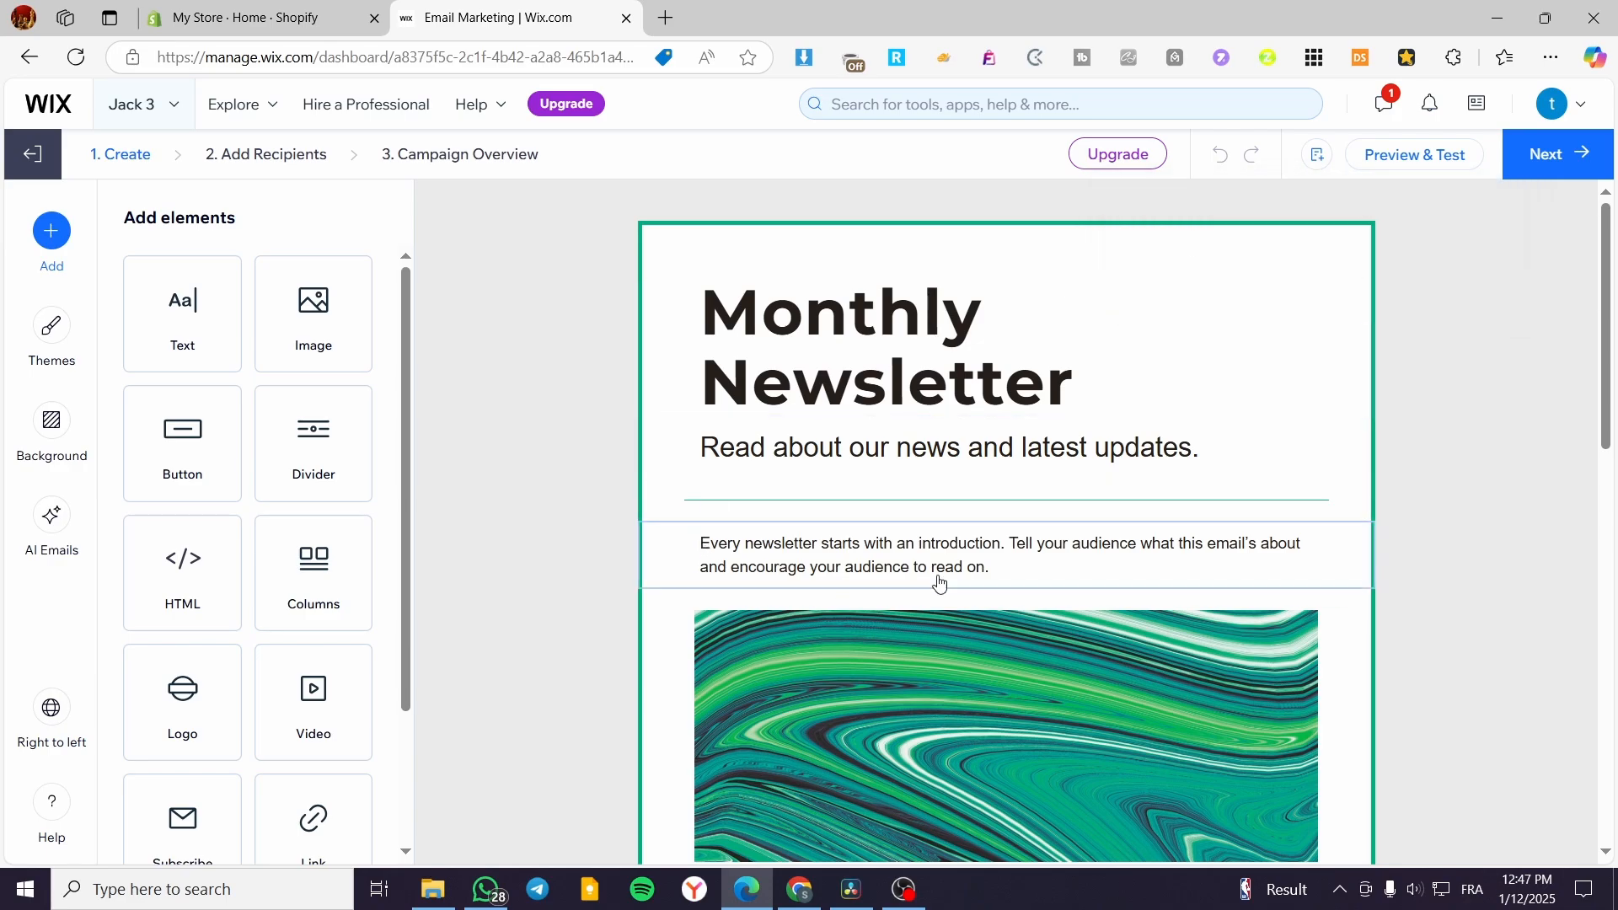
# - Review the newsletter template's layout from the title down to the footer
pyautogui.scroll(-1, 1036, 455)
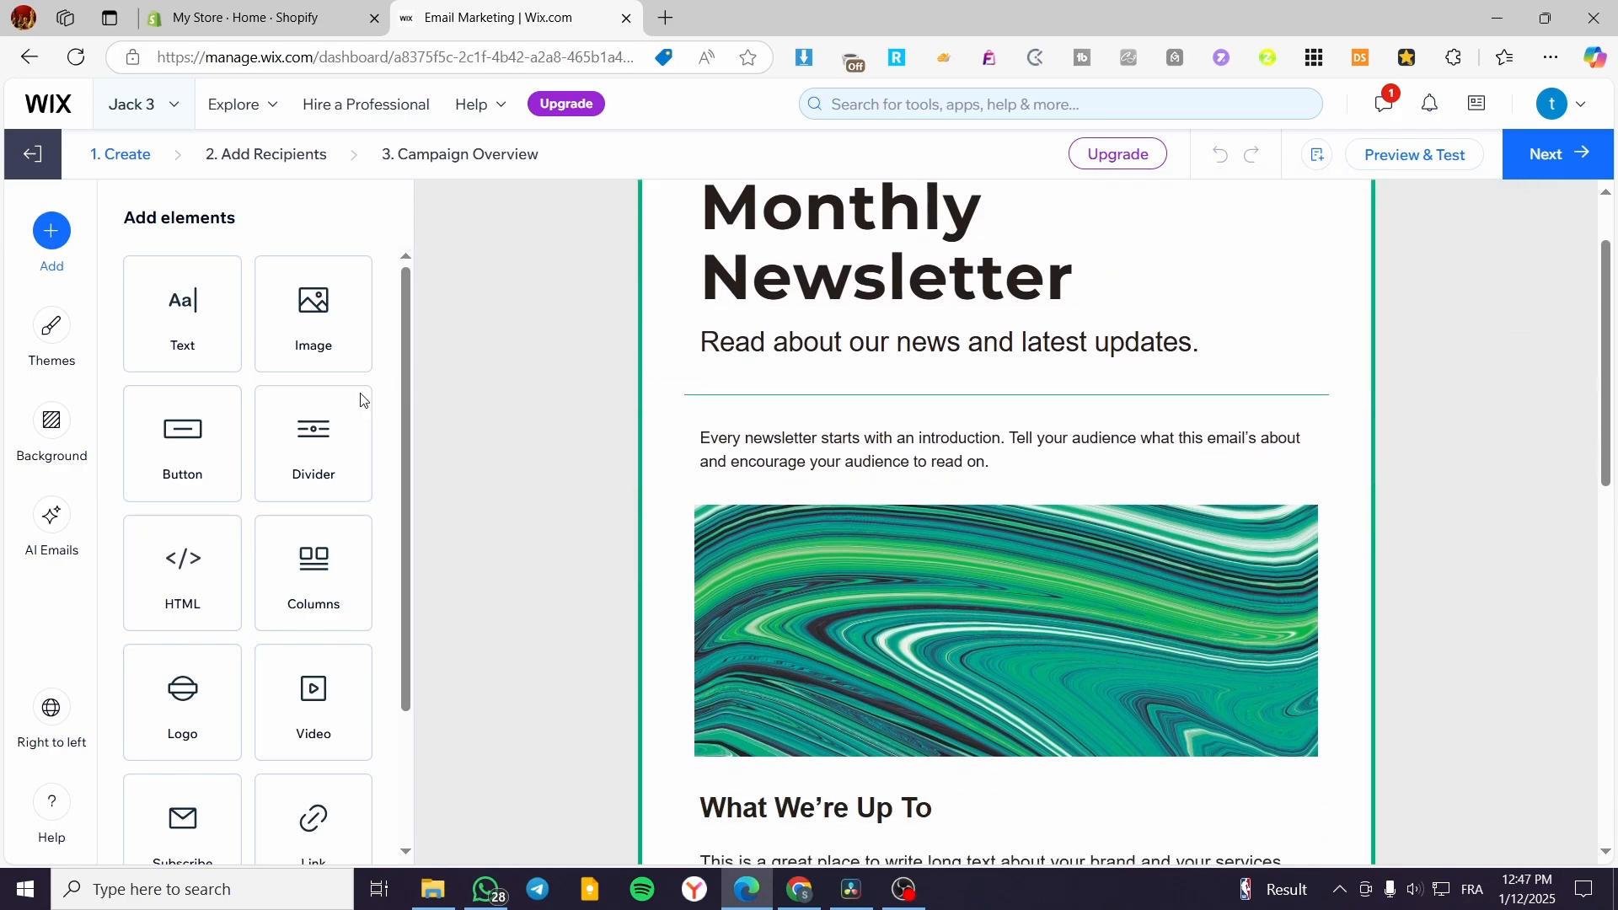
pyautogui.moveTo(342, 354); pyautogui.dragTo(362, 387)
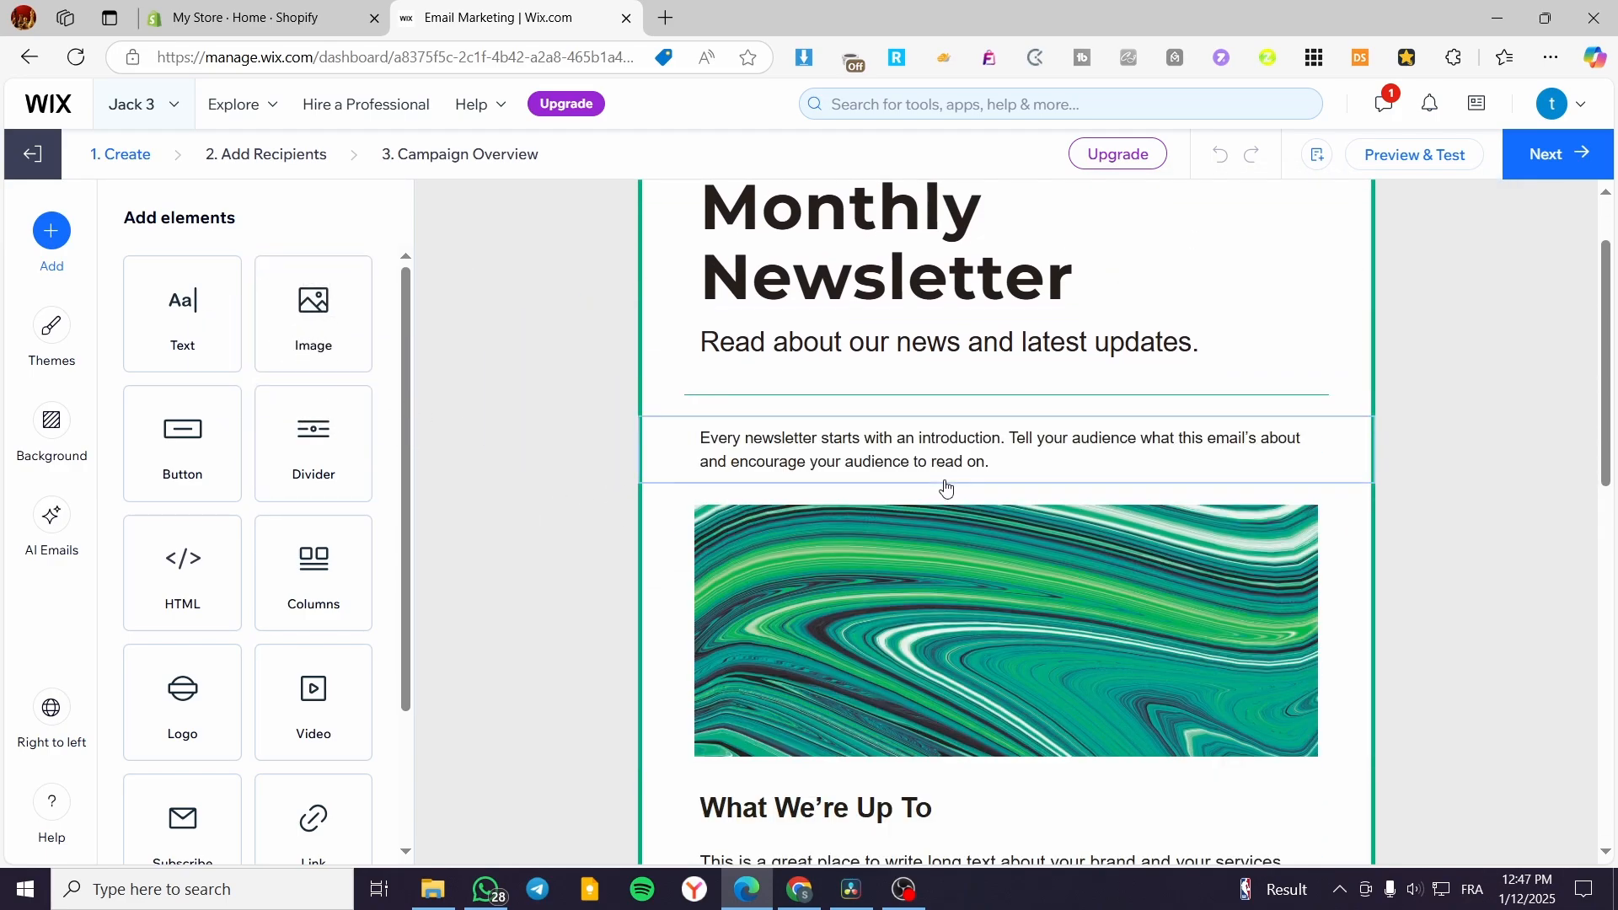
pyautogui.scroll(1, 944, 482)
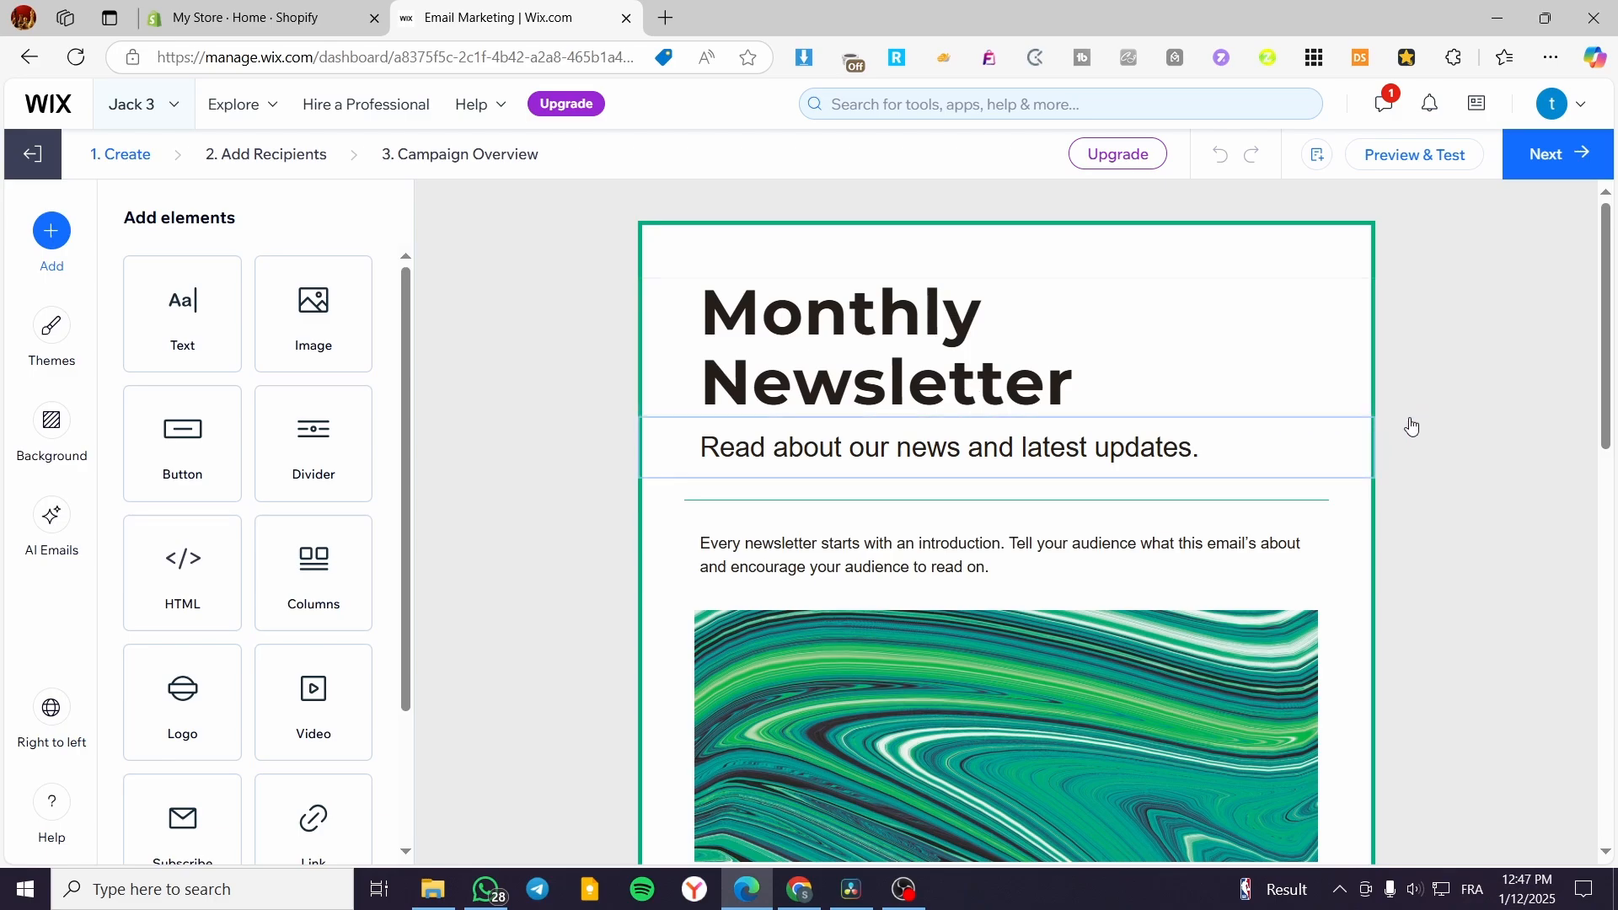
pyautogui.scroll(-6, 1279, 349)
pyautogui.scroll(-5, 1242, 336)
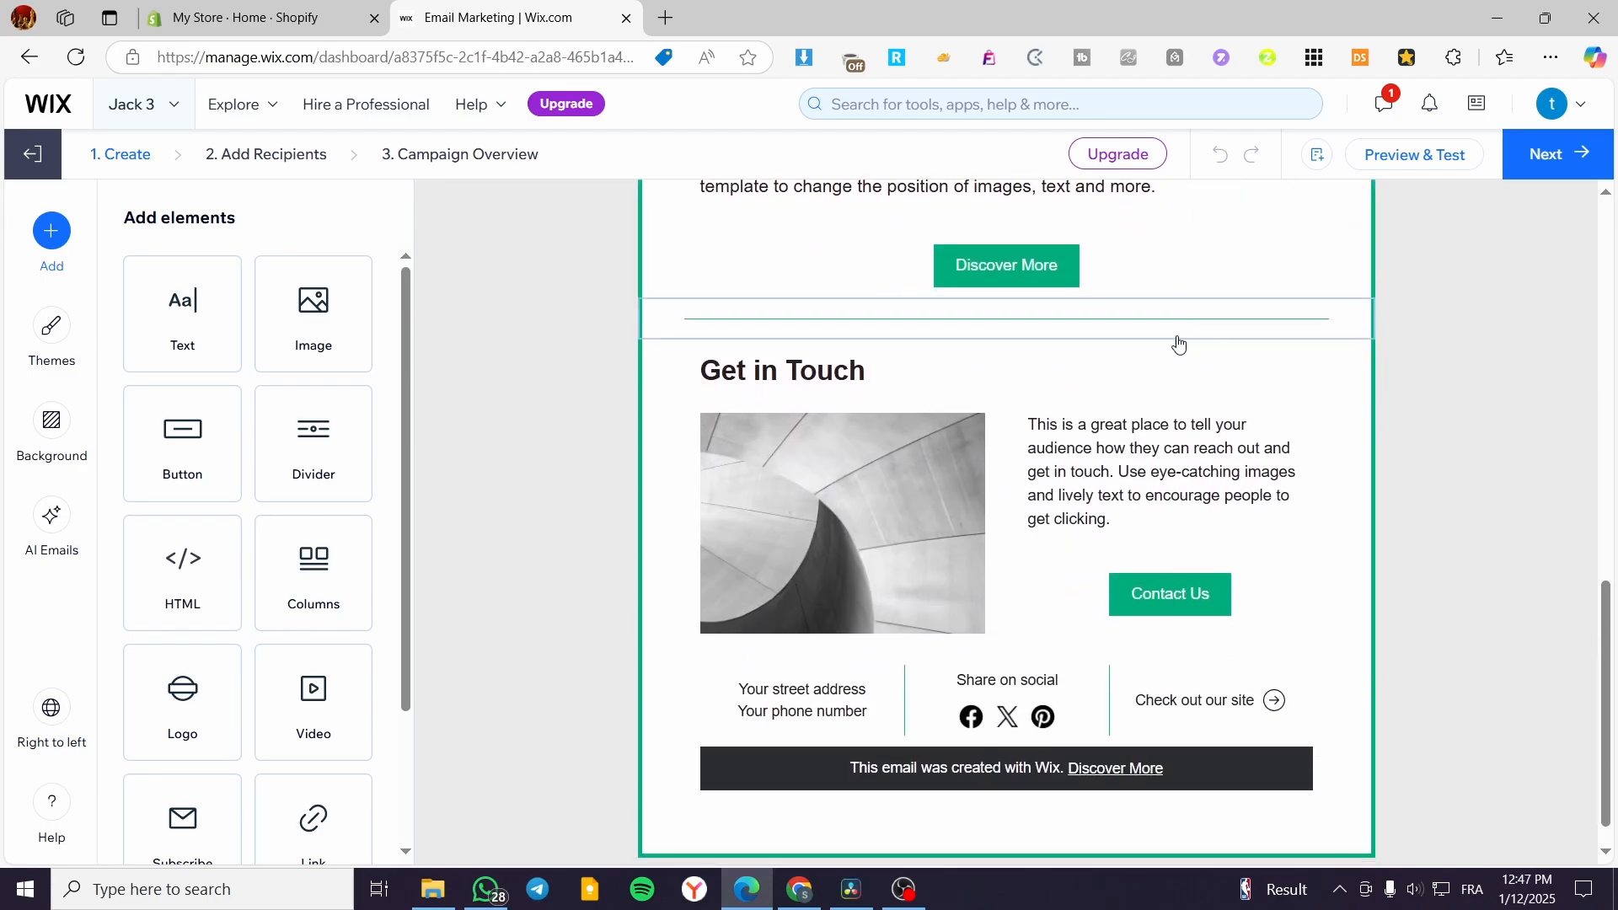
pyautogui.scroll(-1, 927, 430)
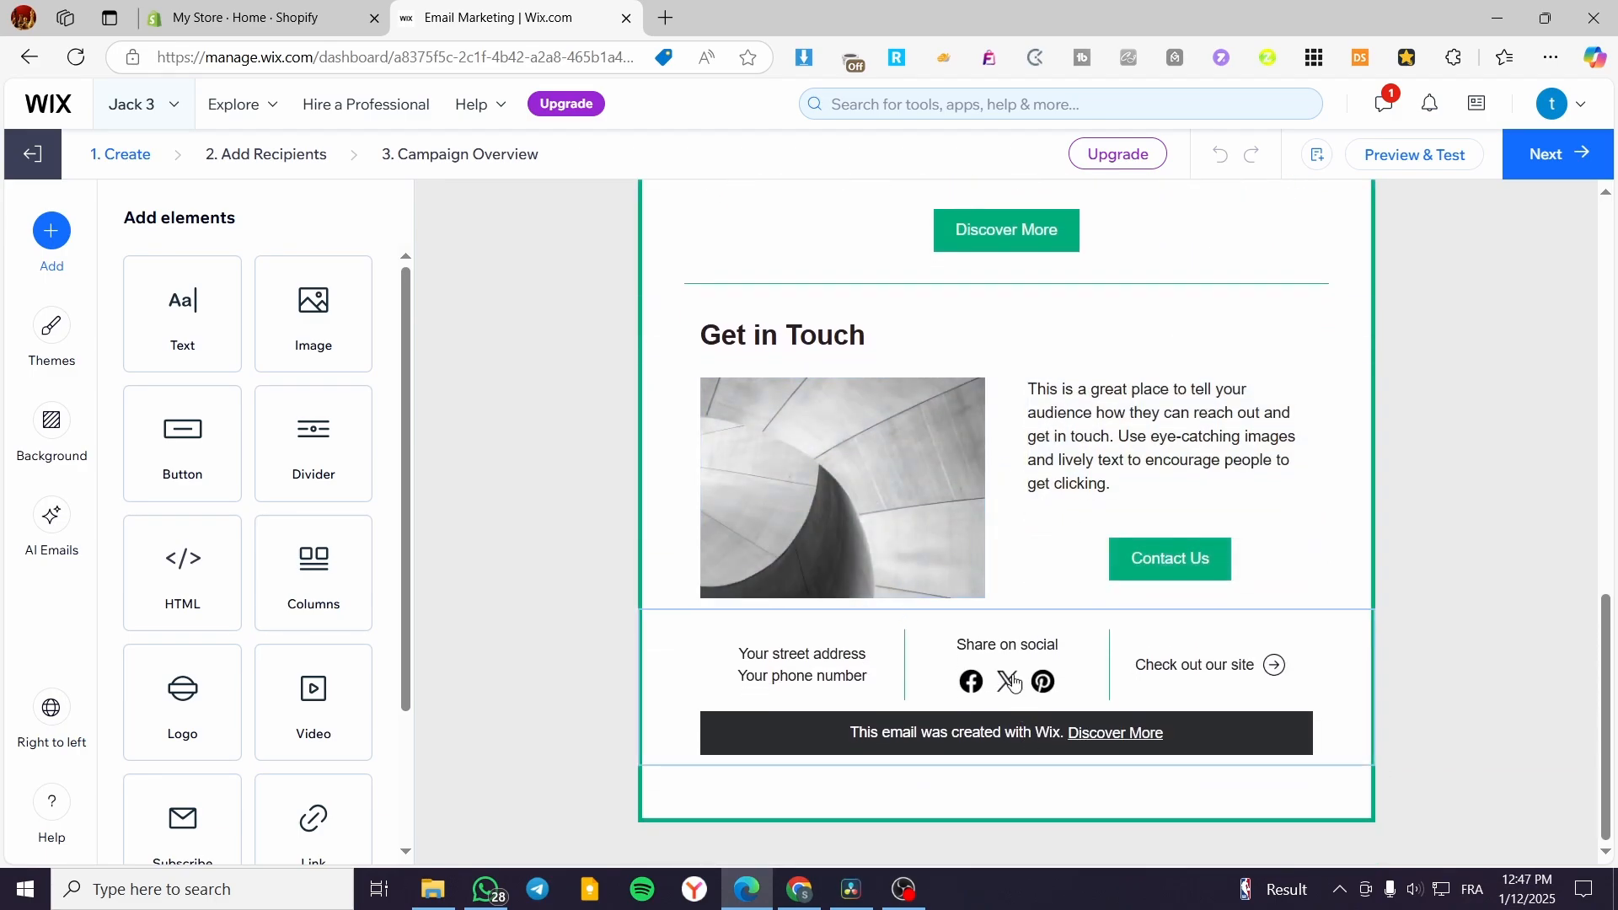
pyautogui.scroll(12, 969, 590)
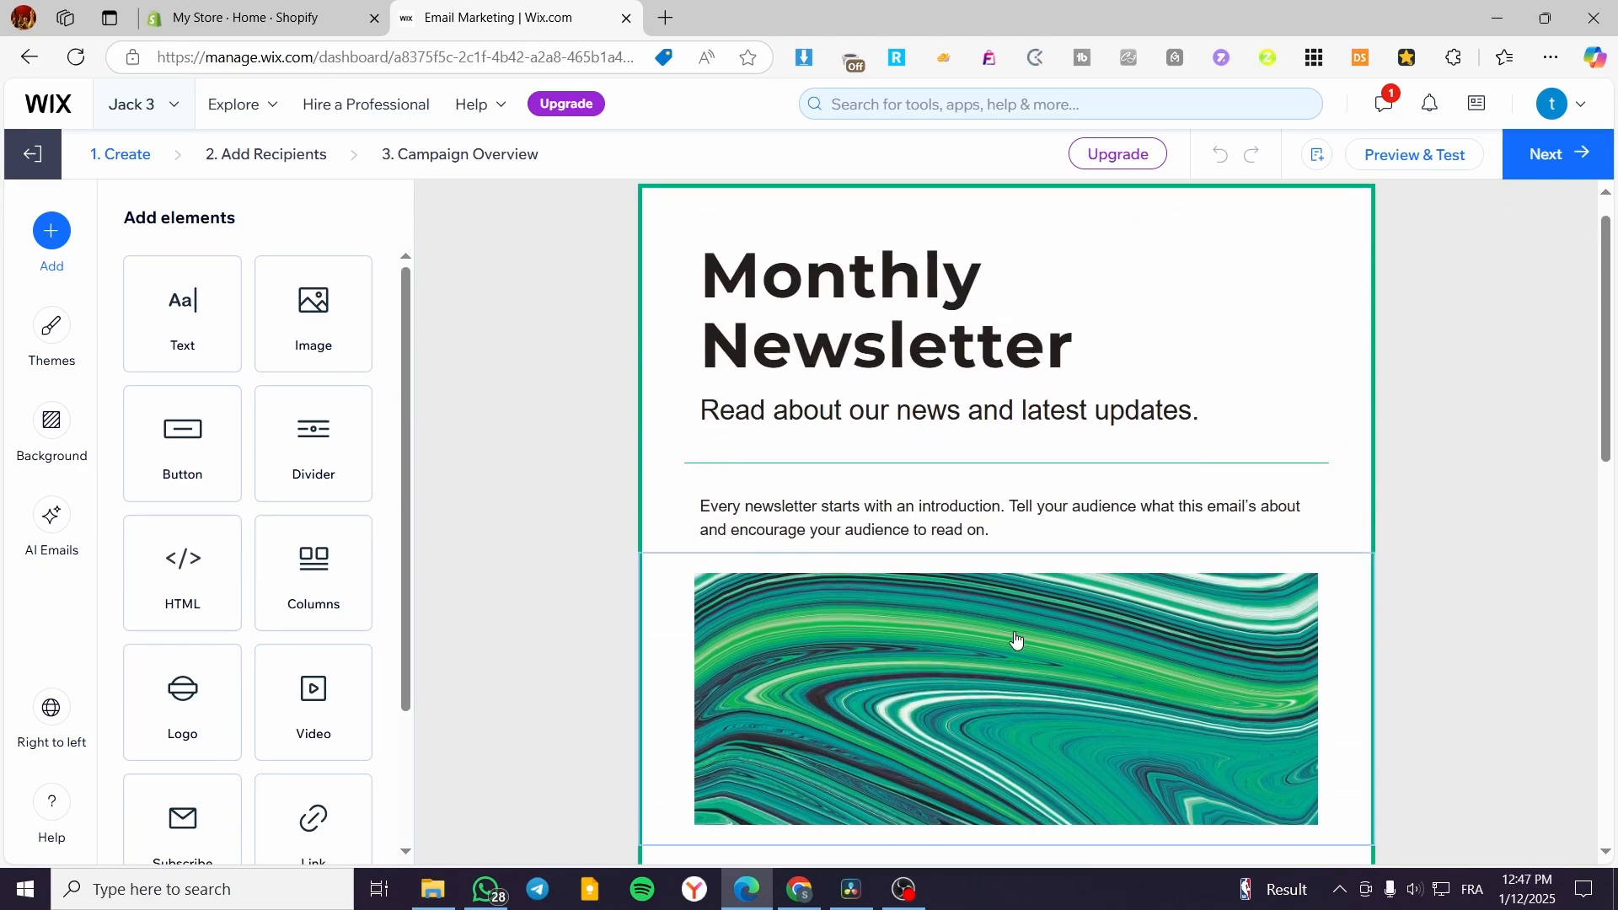
# - Inspect the text settings of the newsletter's title and subtitle, and return to the list of addable elements
pyautogui.click(1054, 327)
pyautogui.moveTo(1053, 337); pyautogui.dragTo(707, 277)
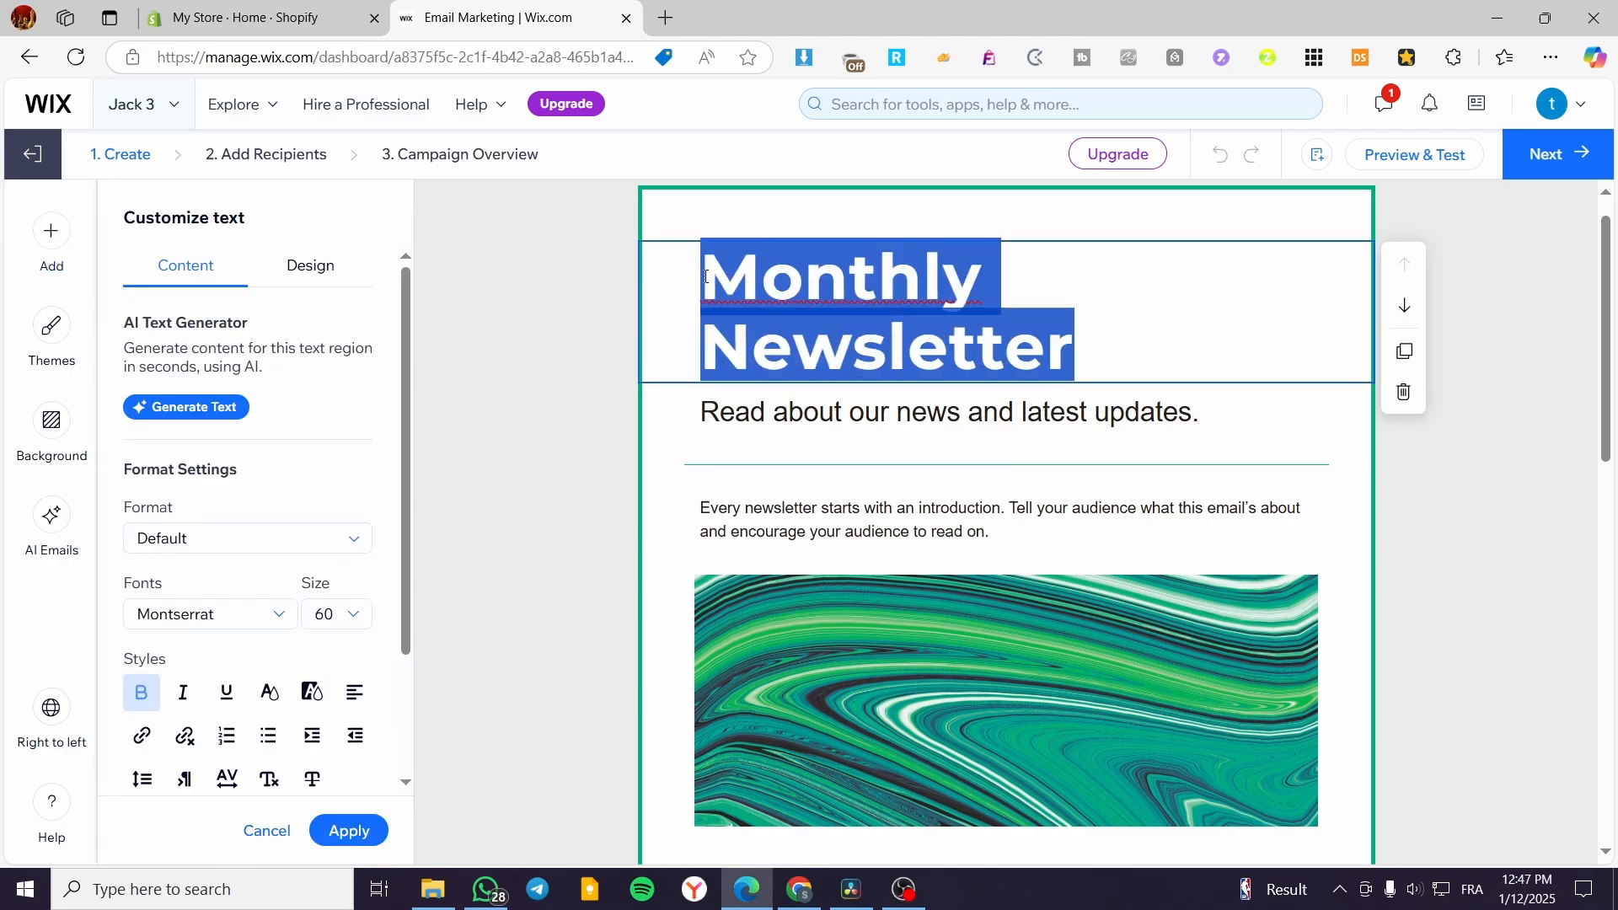
pyautogui.click(1188, 335)
pyautogui.click(992, 440)
pyautogui.scroll(-1, 970, 472)
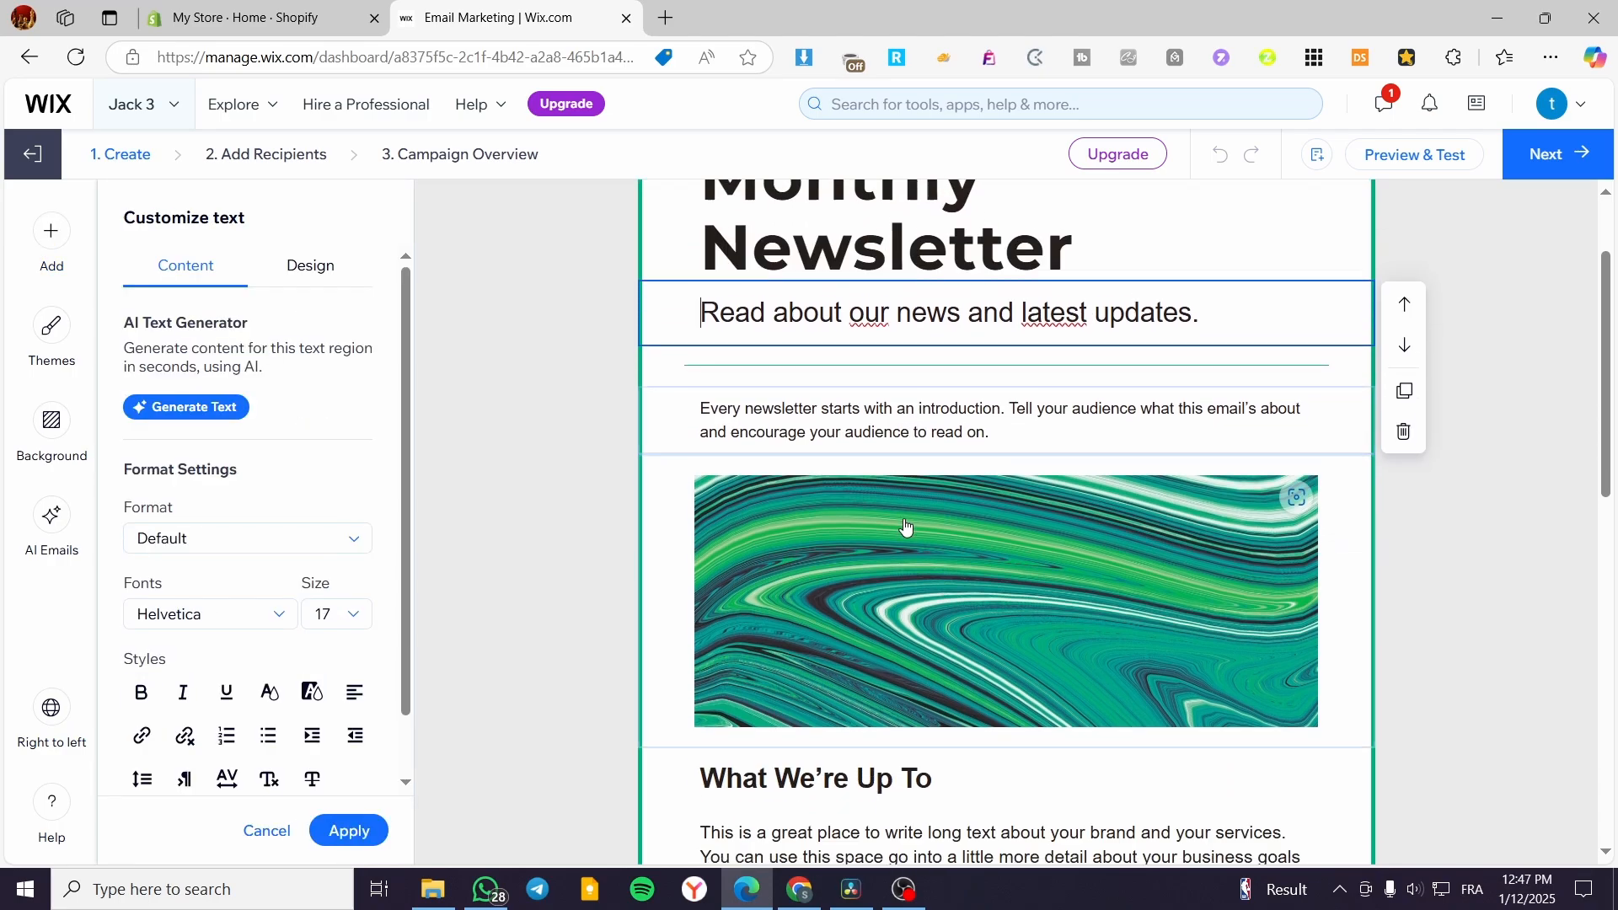
pyautogui.click(34, 268)
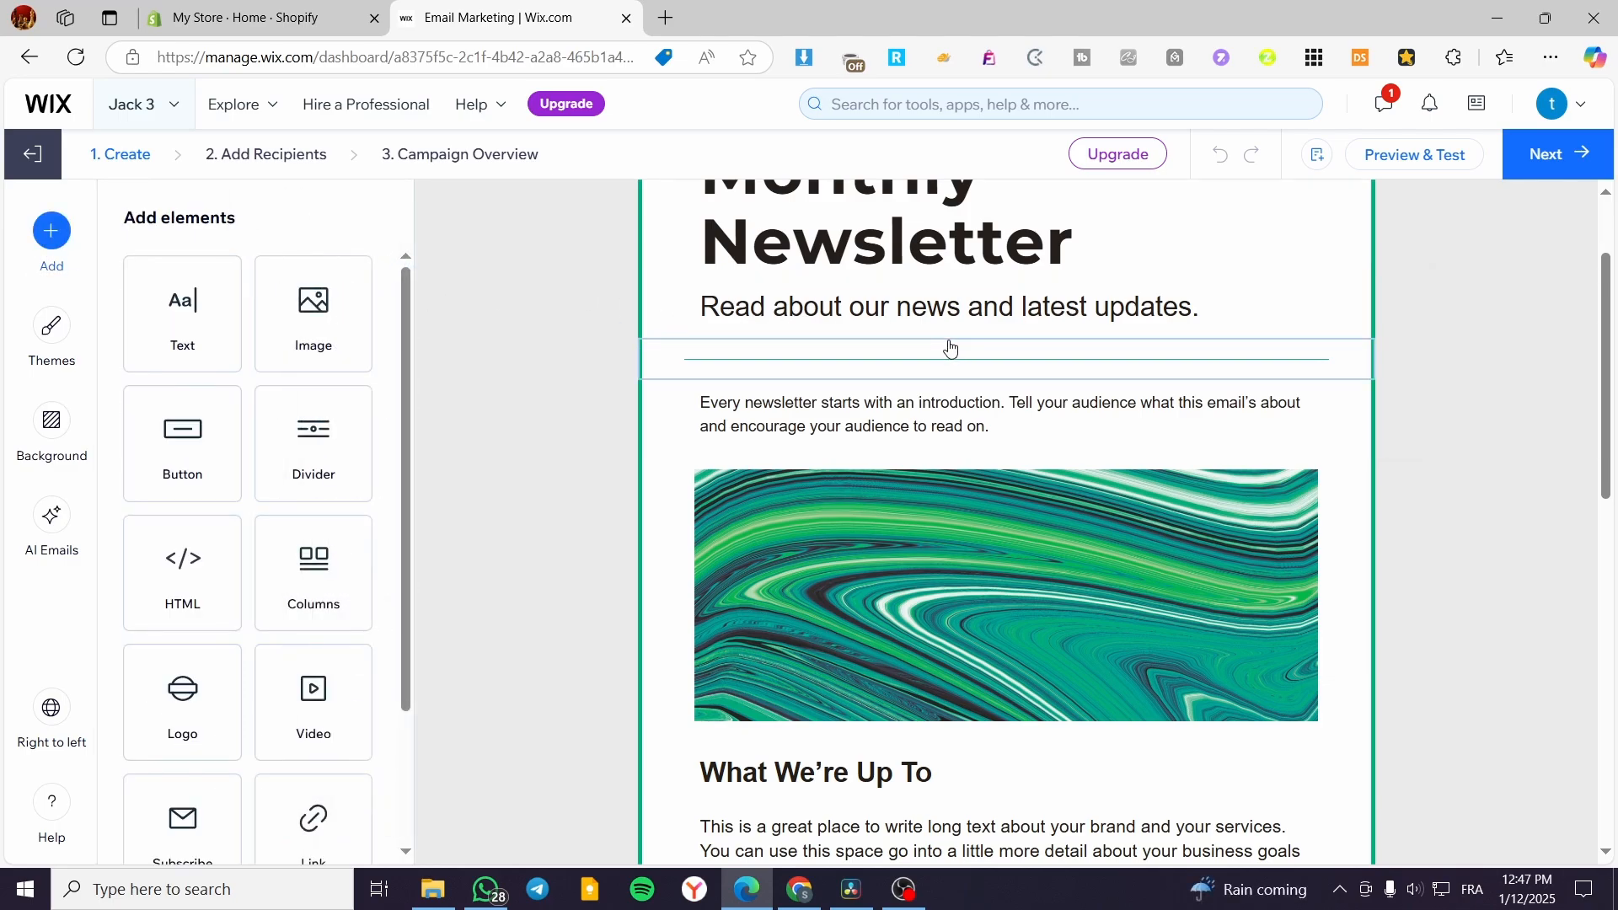
# - Add a logo element above the newsletter title, aligned left and set to the small size
pyautogui.scroll(-5, 932, 433)
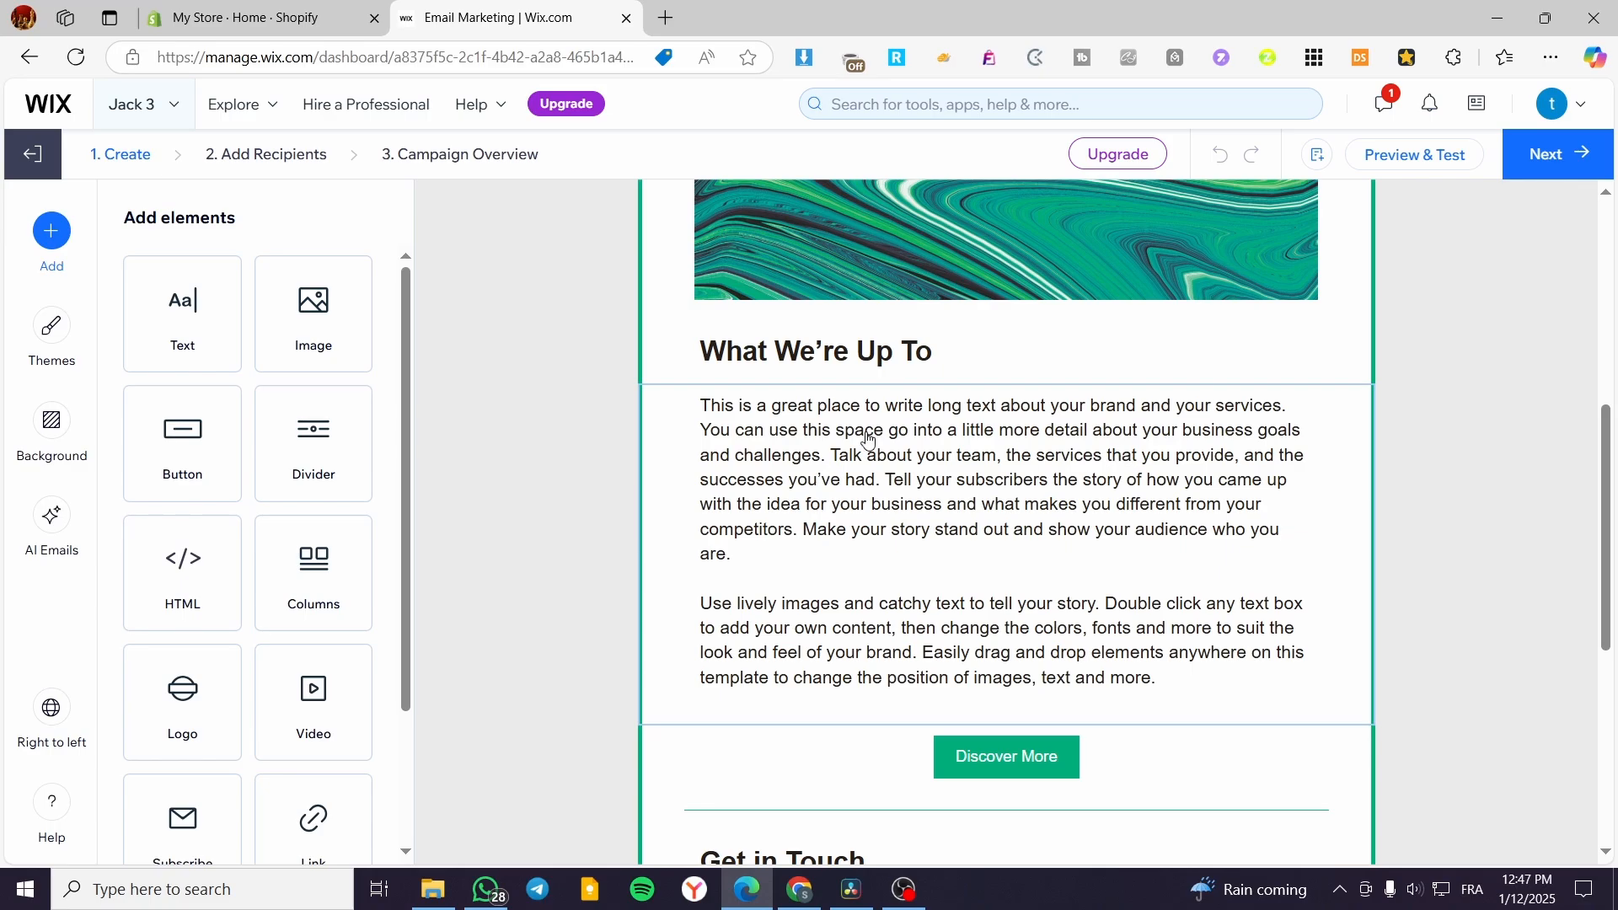
pyautogui.scroll(5, 1062, 472)
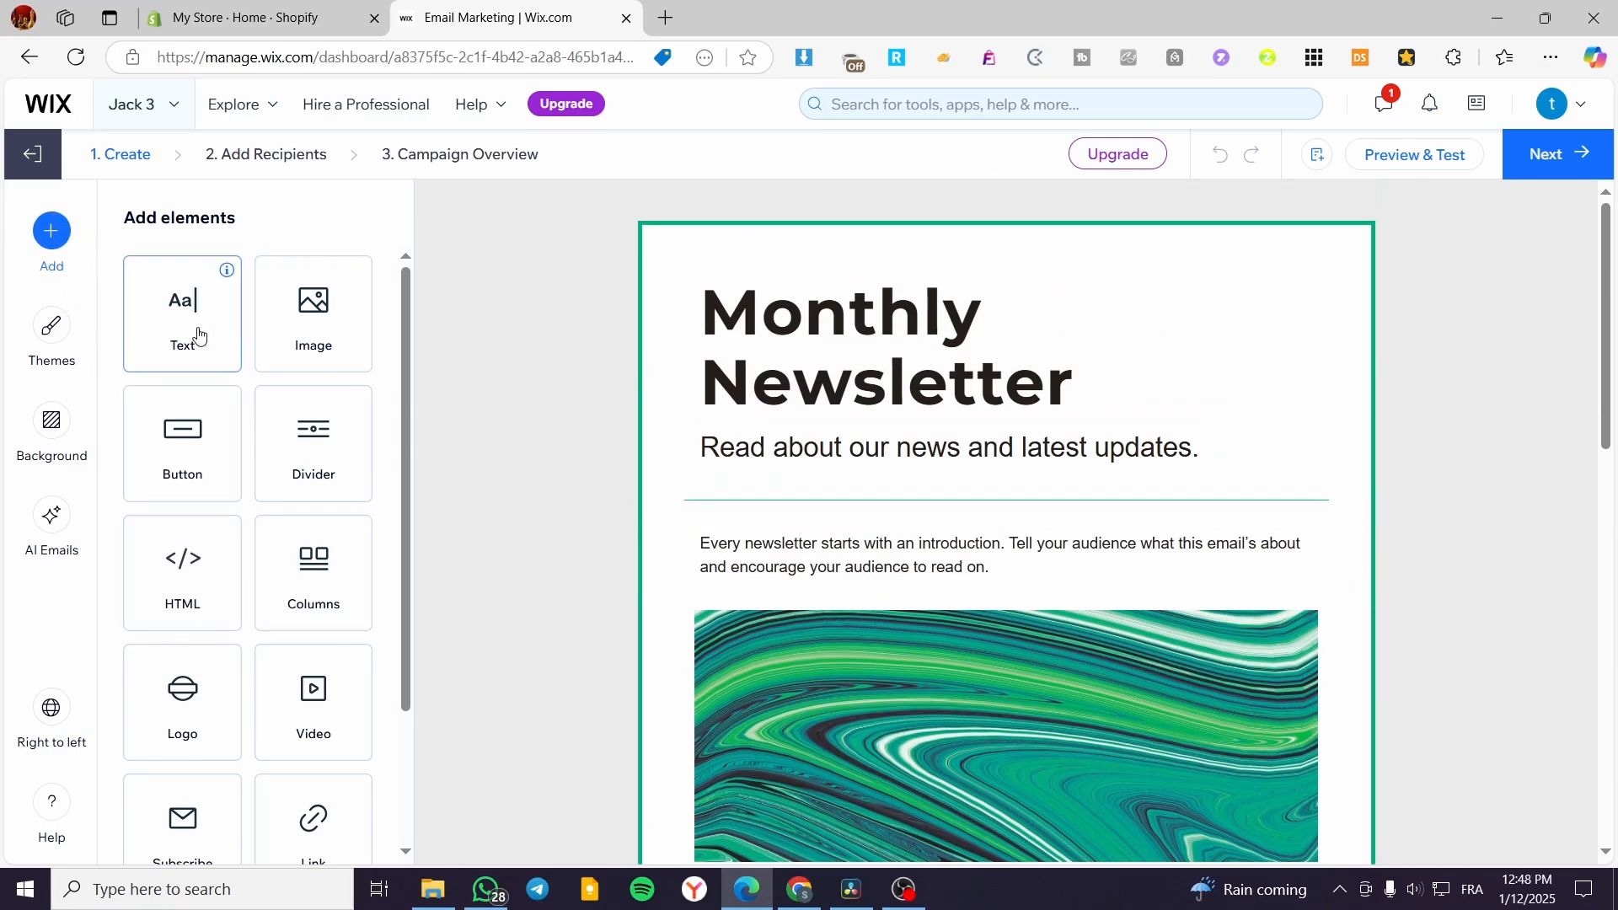
pyautogui.scroll(-1, 156, 397)
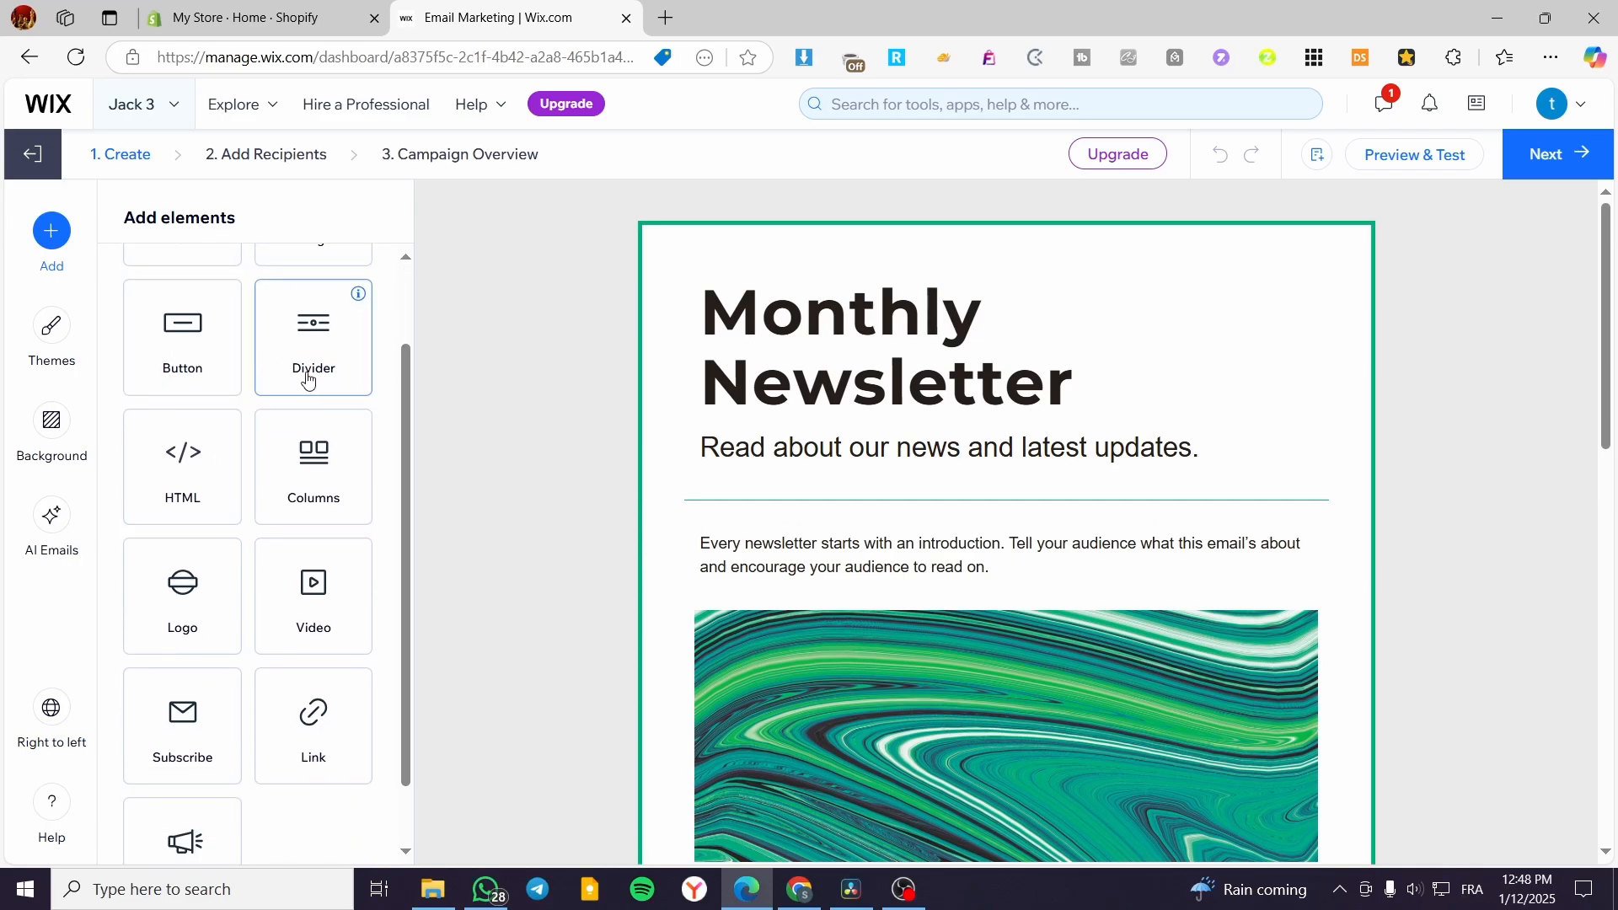
pyautogui.scroll(-1, 290, 472)
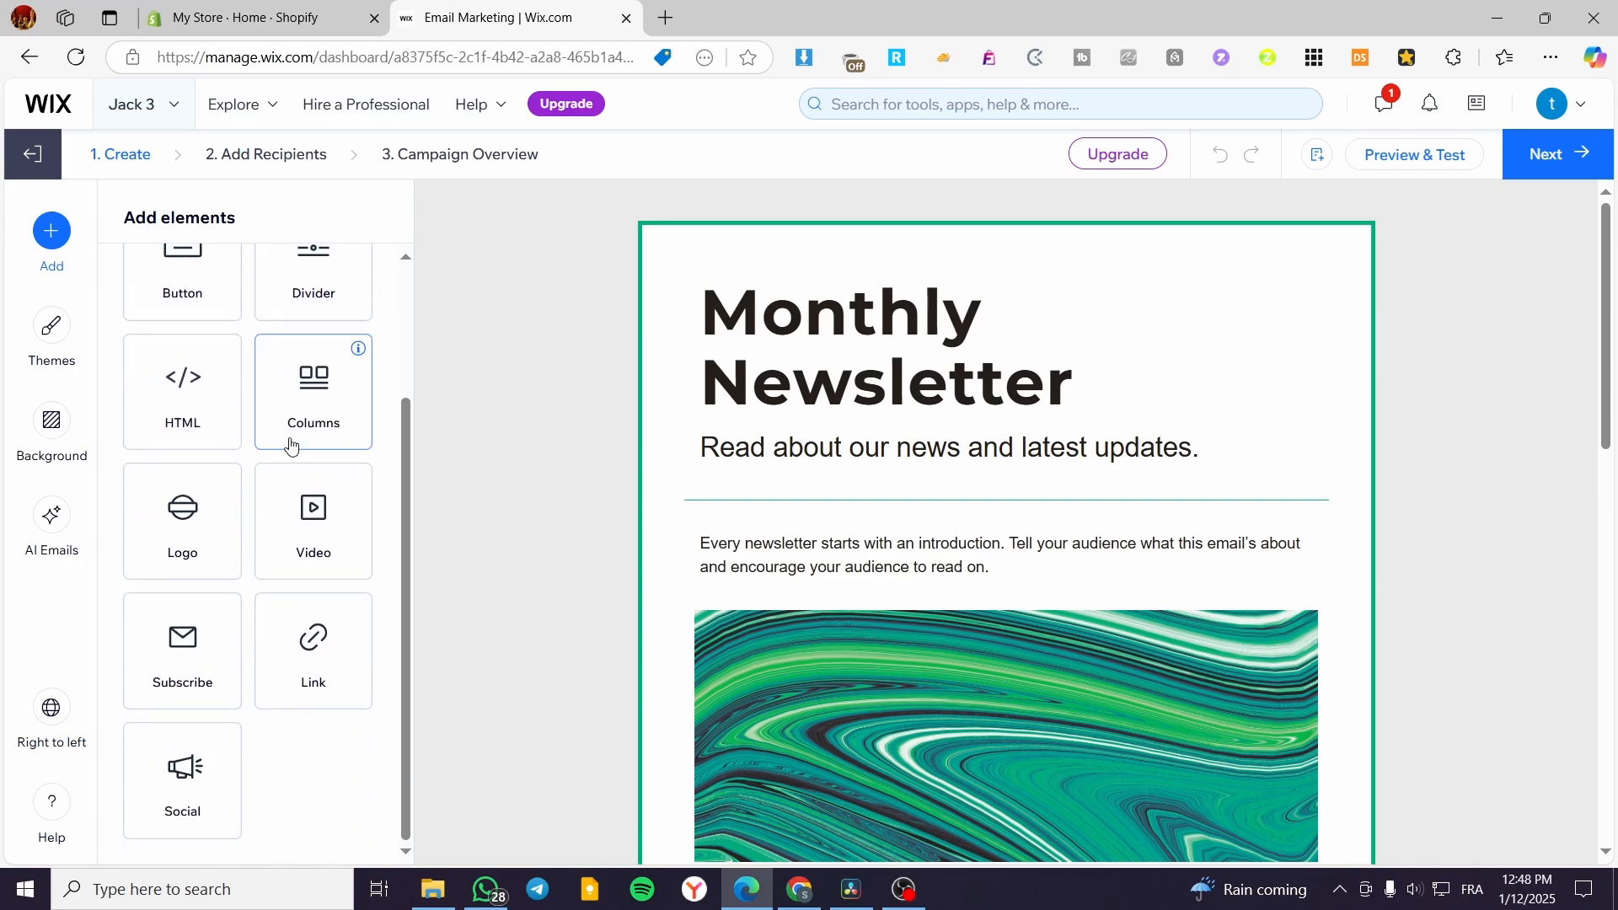
pyautogui.click(225, 522)
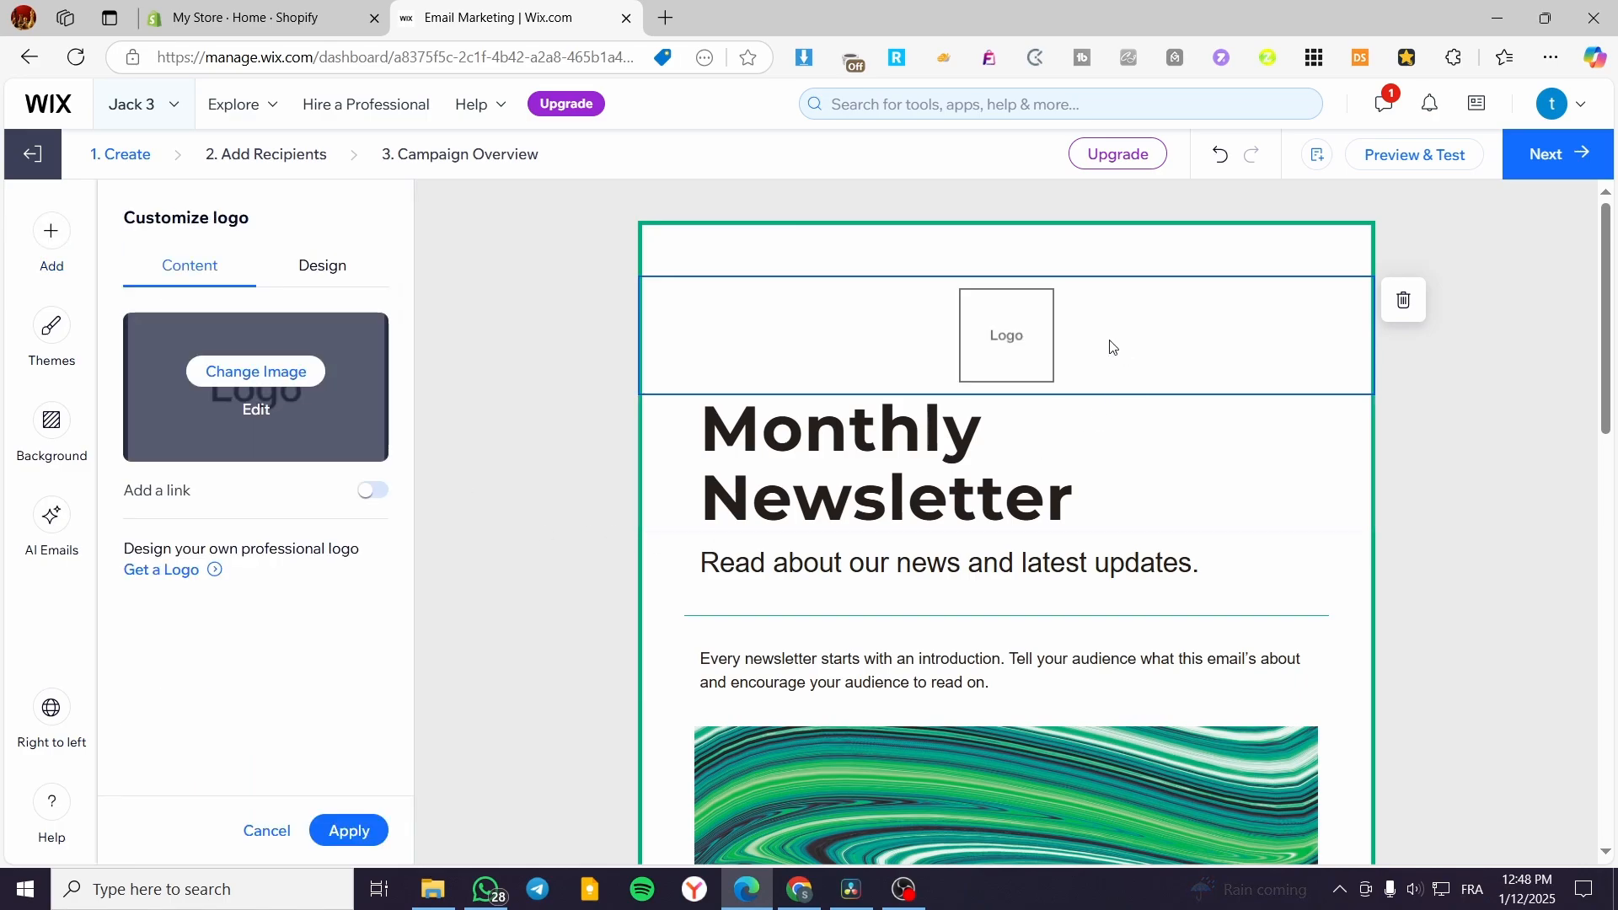
pyautogui.click(334, 263)
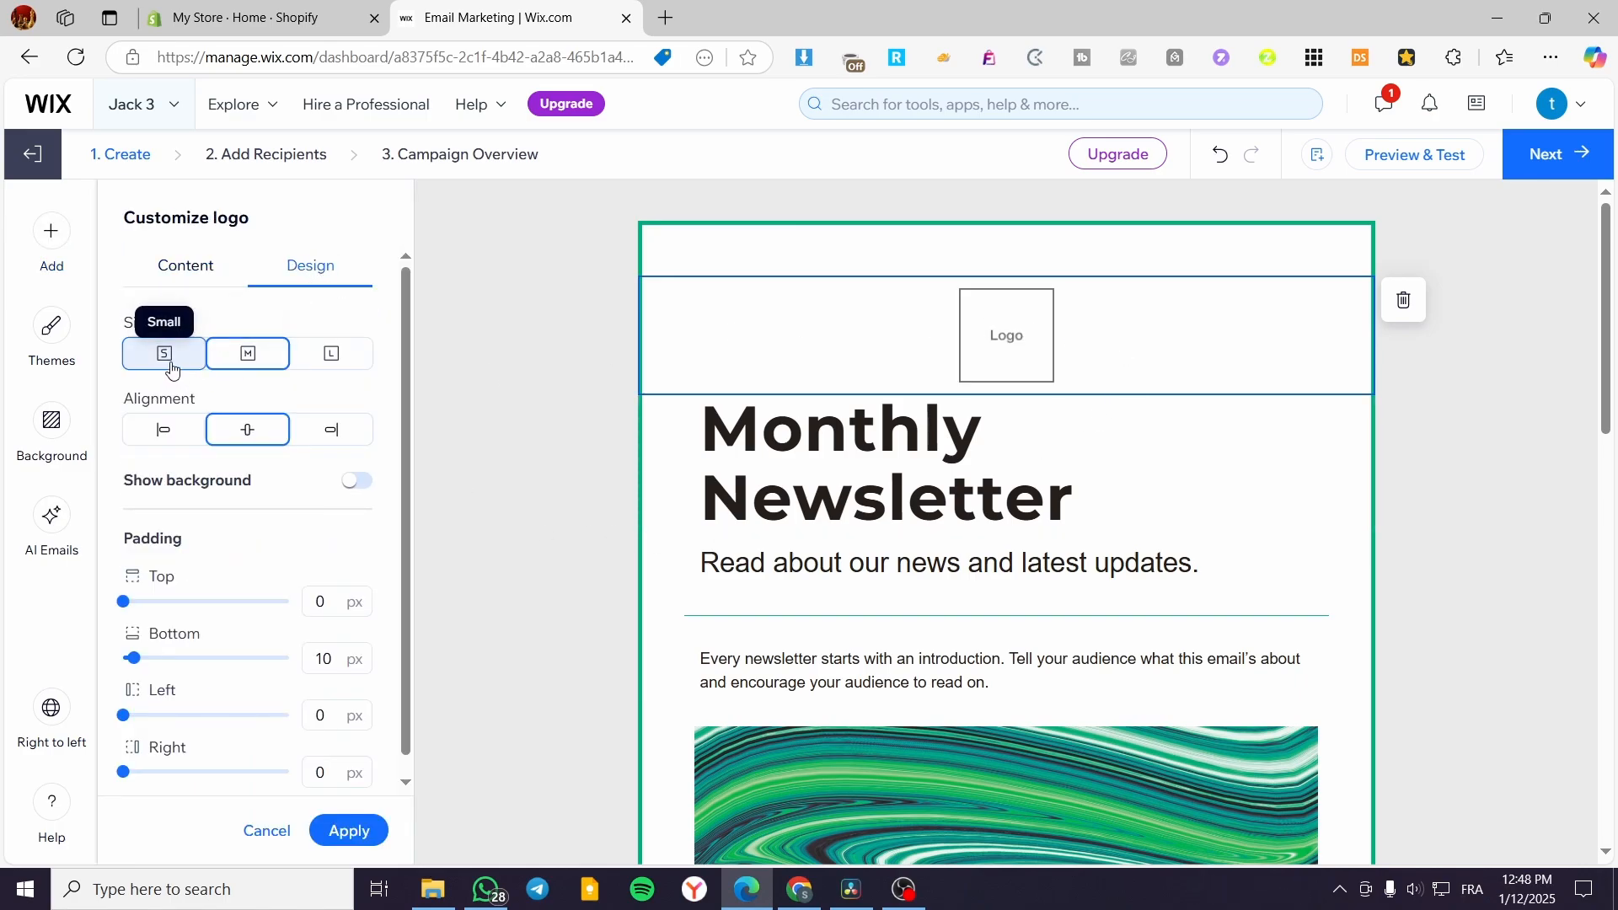
pyautogui.click(173, 434)
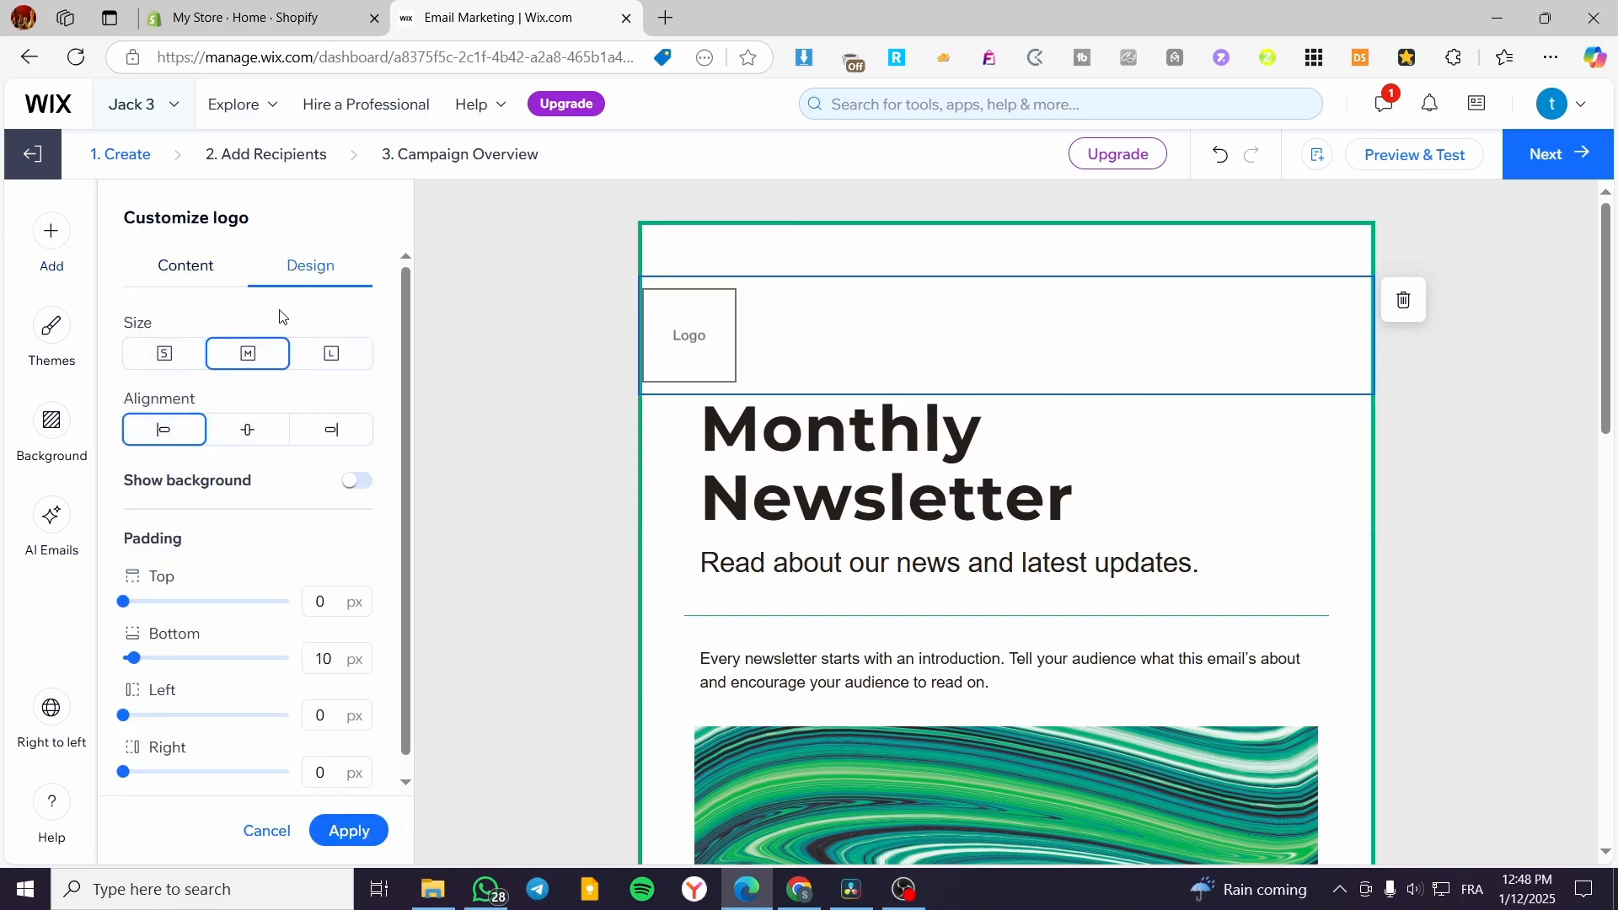
pyautogui.click(164, 353)
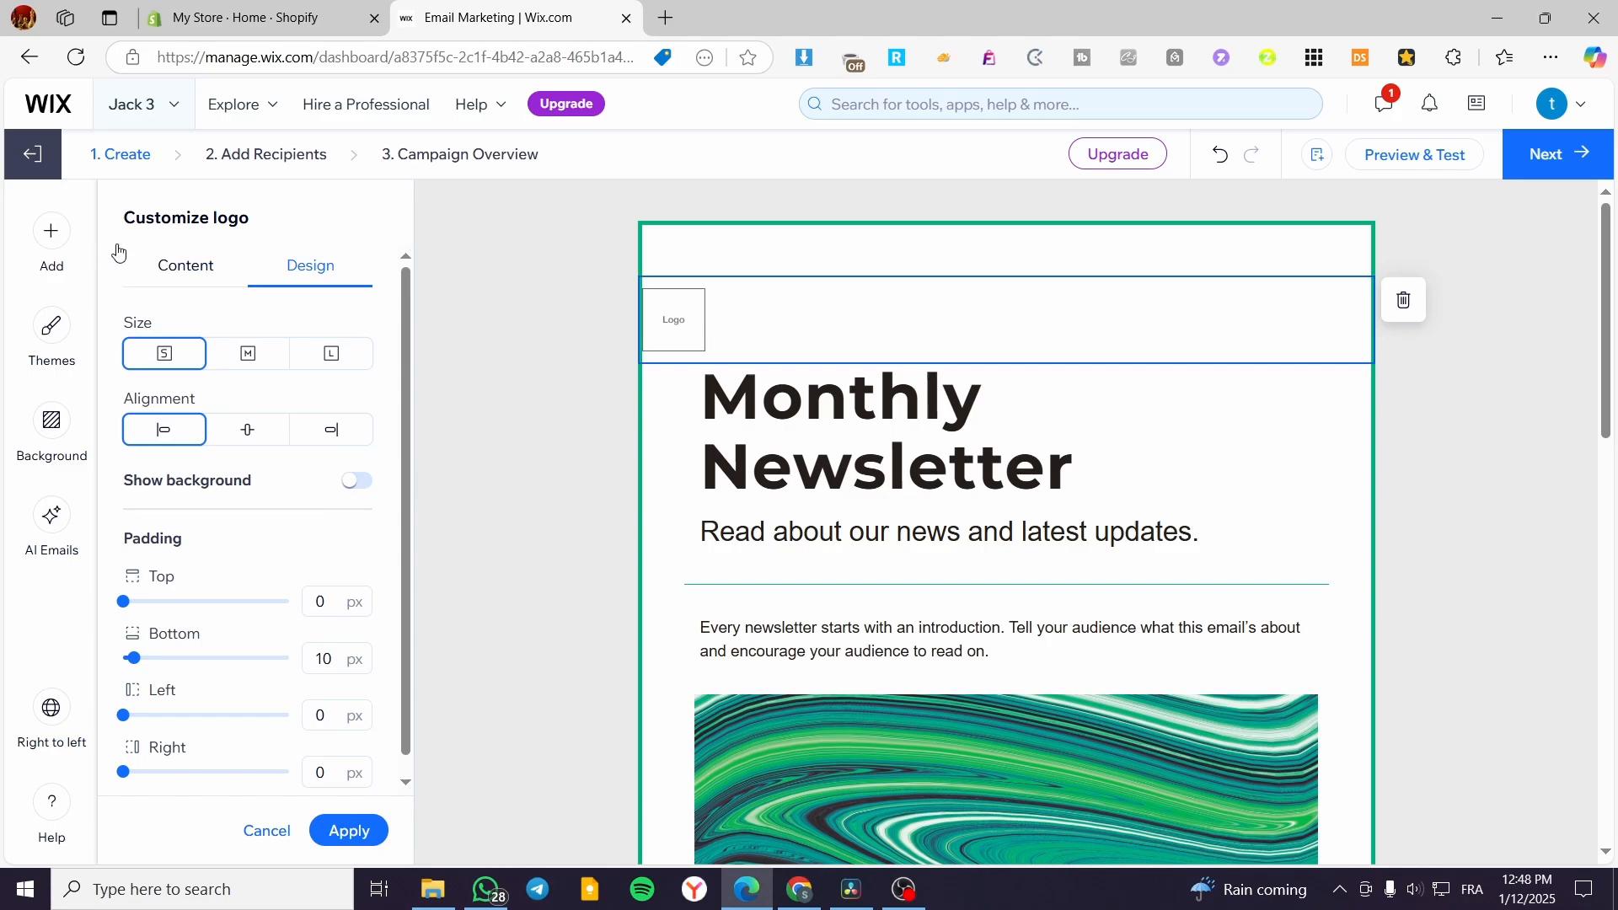
# - Open the content settings of the Discover More button below the newsletter's main text
pyautogui.scroll(-5, 1236, 455)
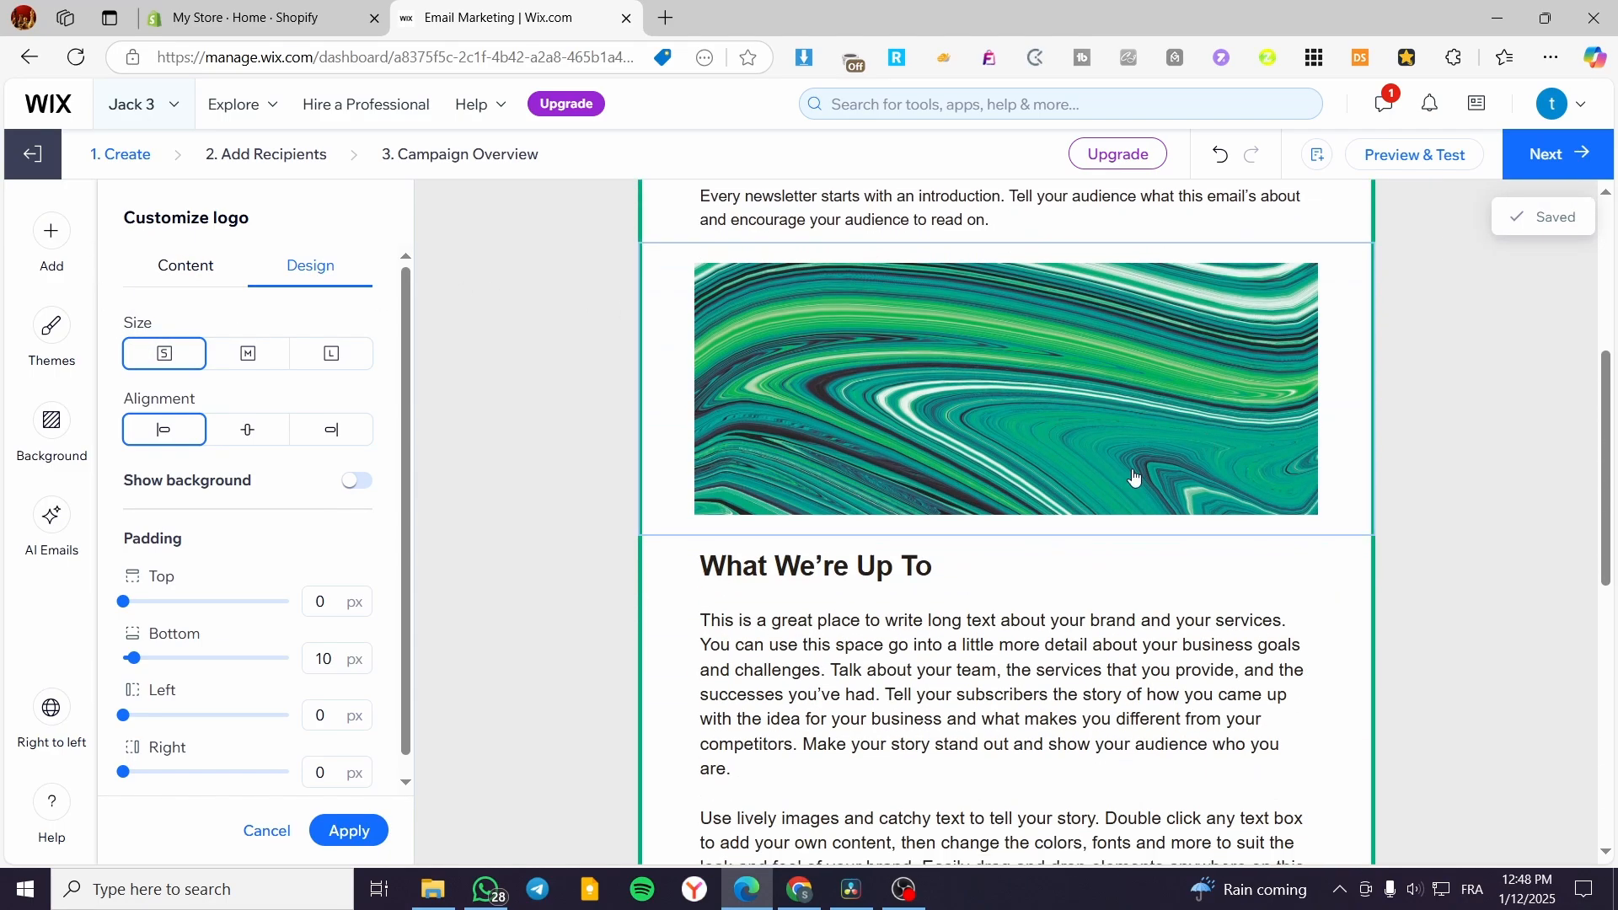
pyautogui.scroll(-6, 1135, 477)
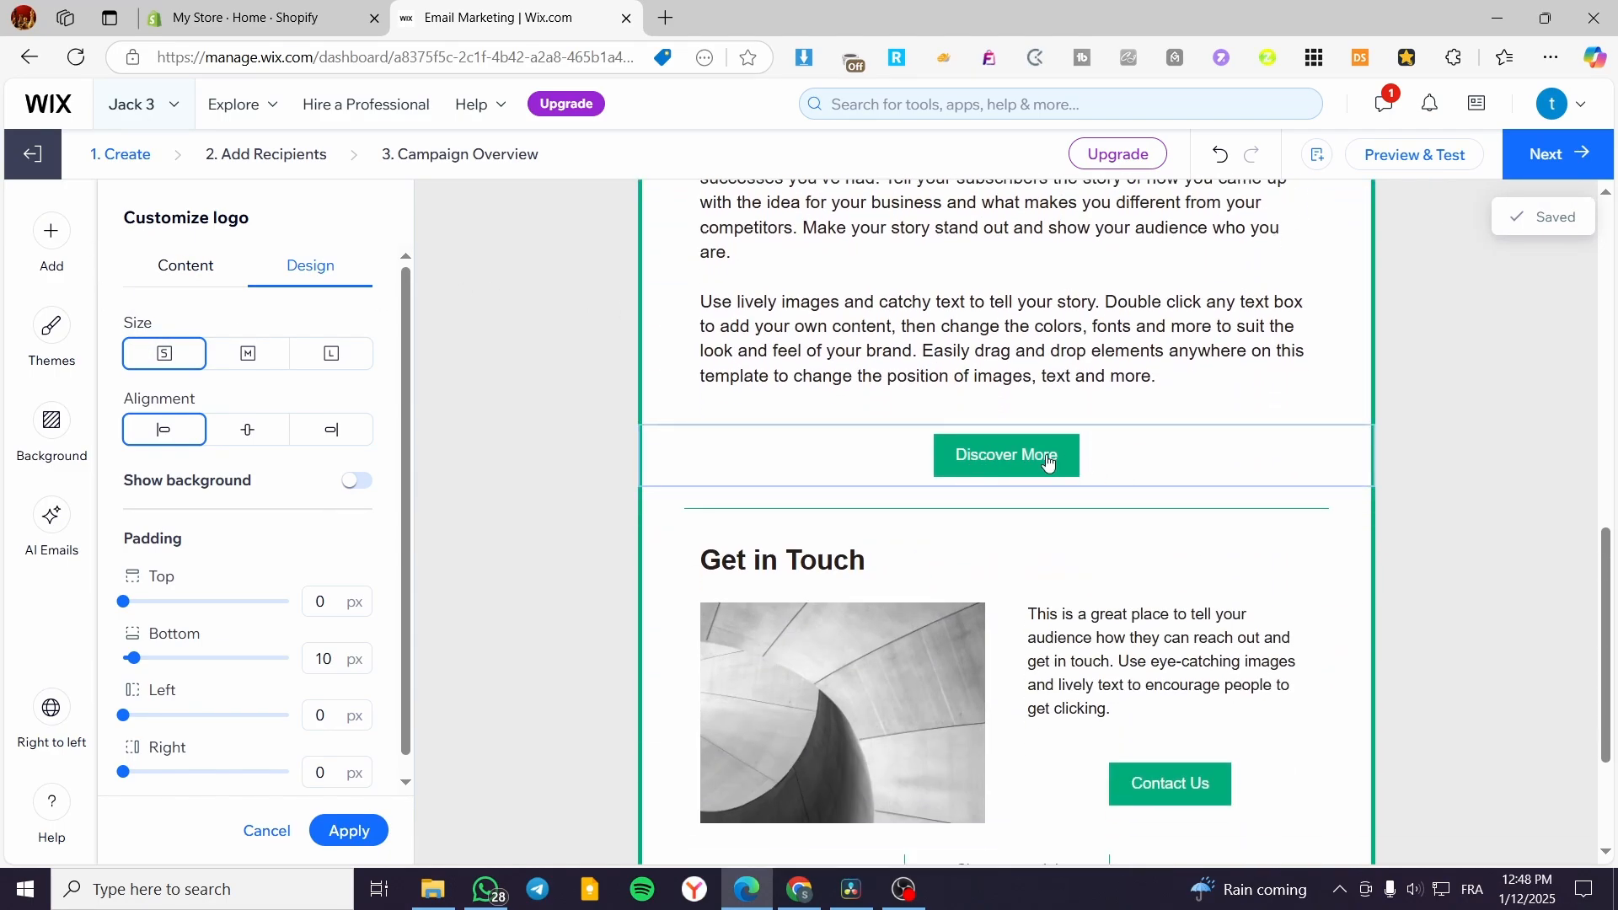
pyautogui.click(1048, 460)
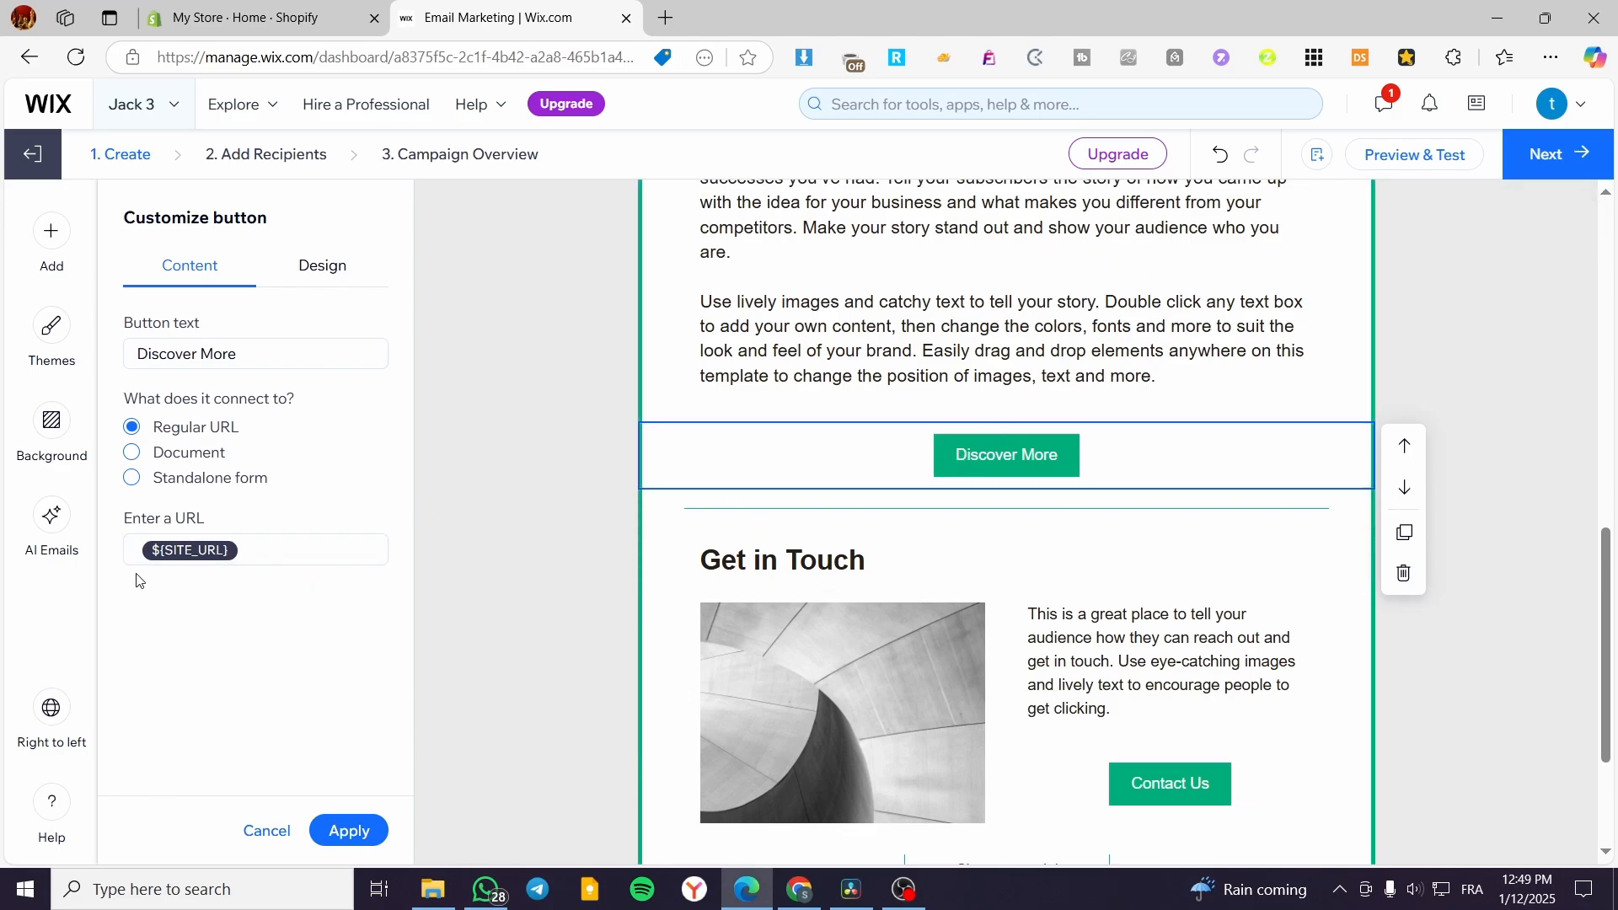
# - Browse the available email themes and apply the Tech theme to the newsletter
pyautogui.click(51, 333)
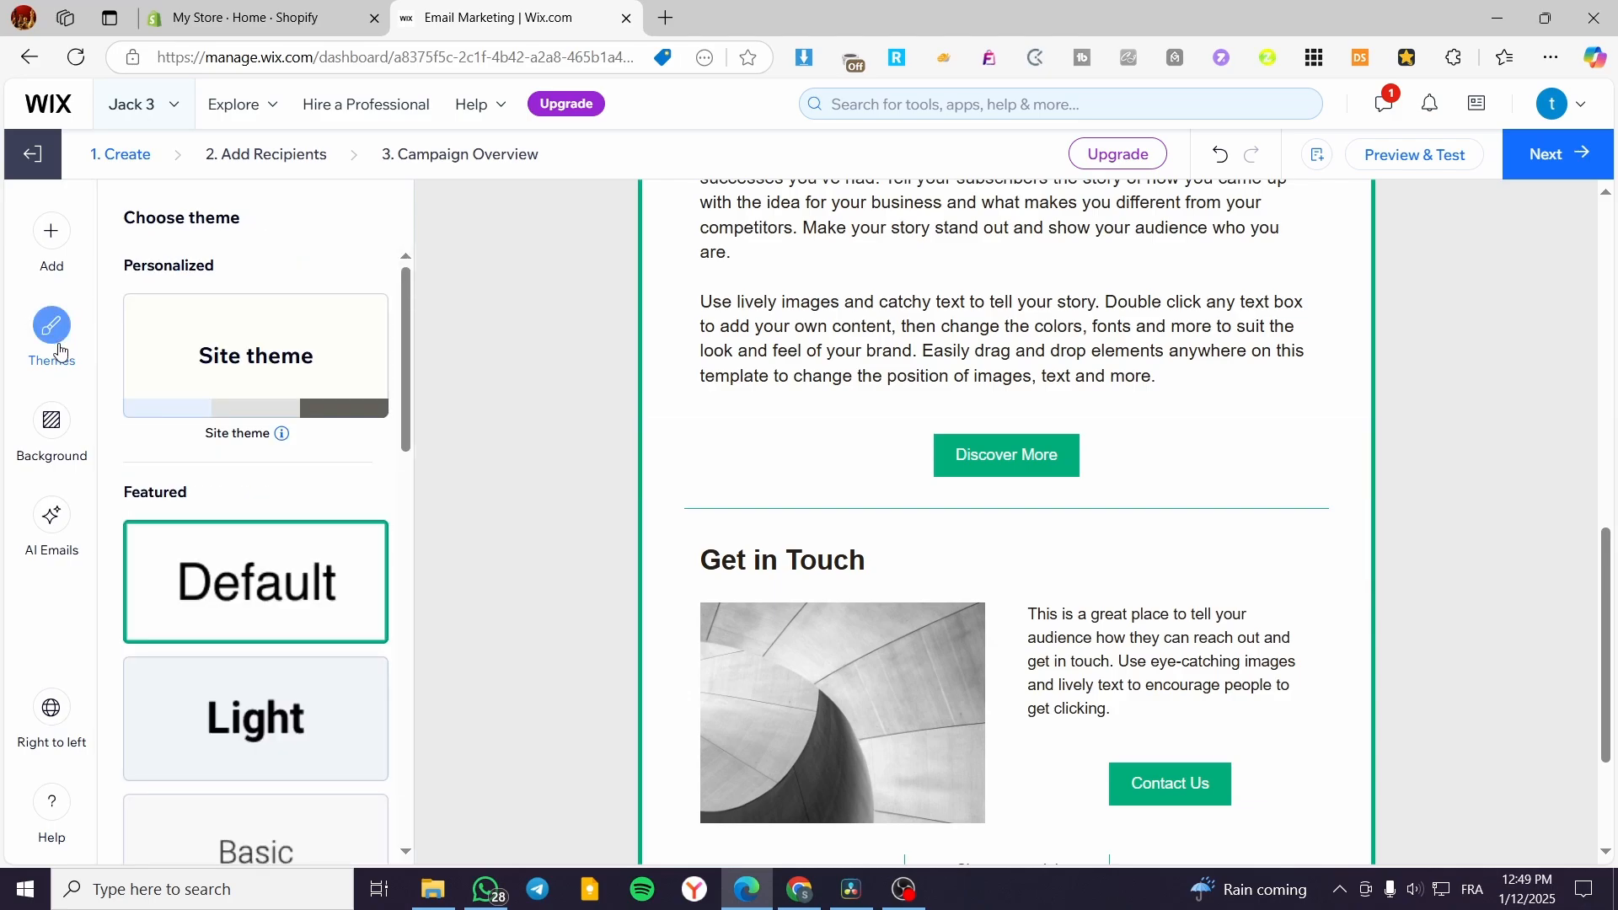
pyautogui.scroll(-6, 230, 430)
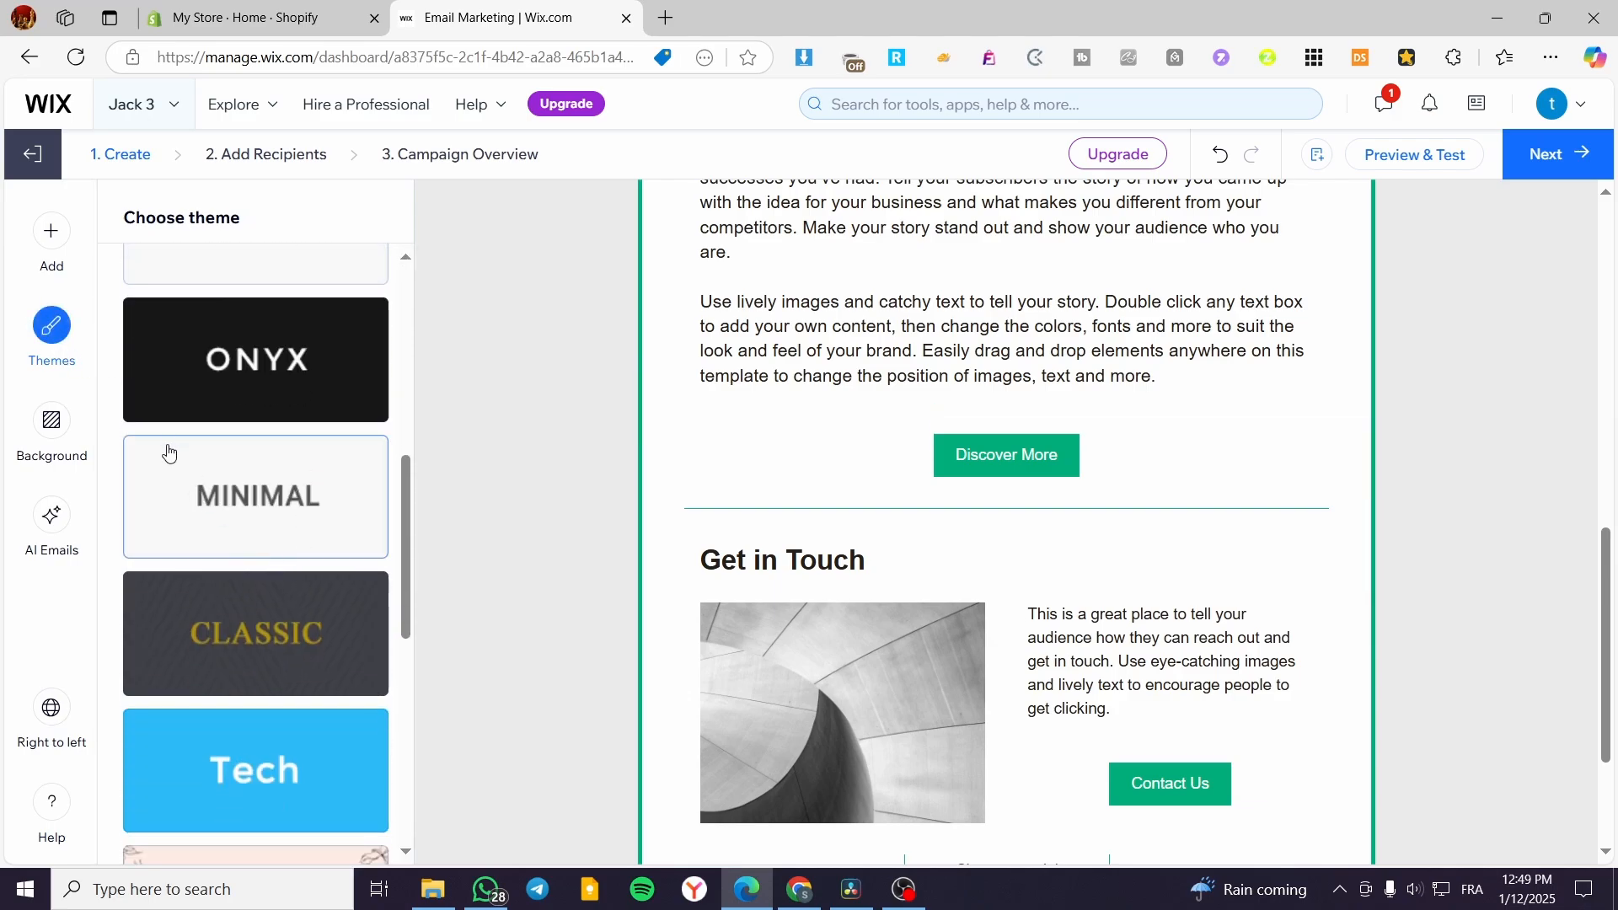
pyautogui.scroll(5, 181, 430)
pyautogui.scroll(2, 197, 416)
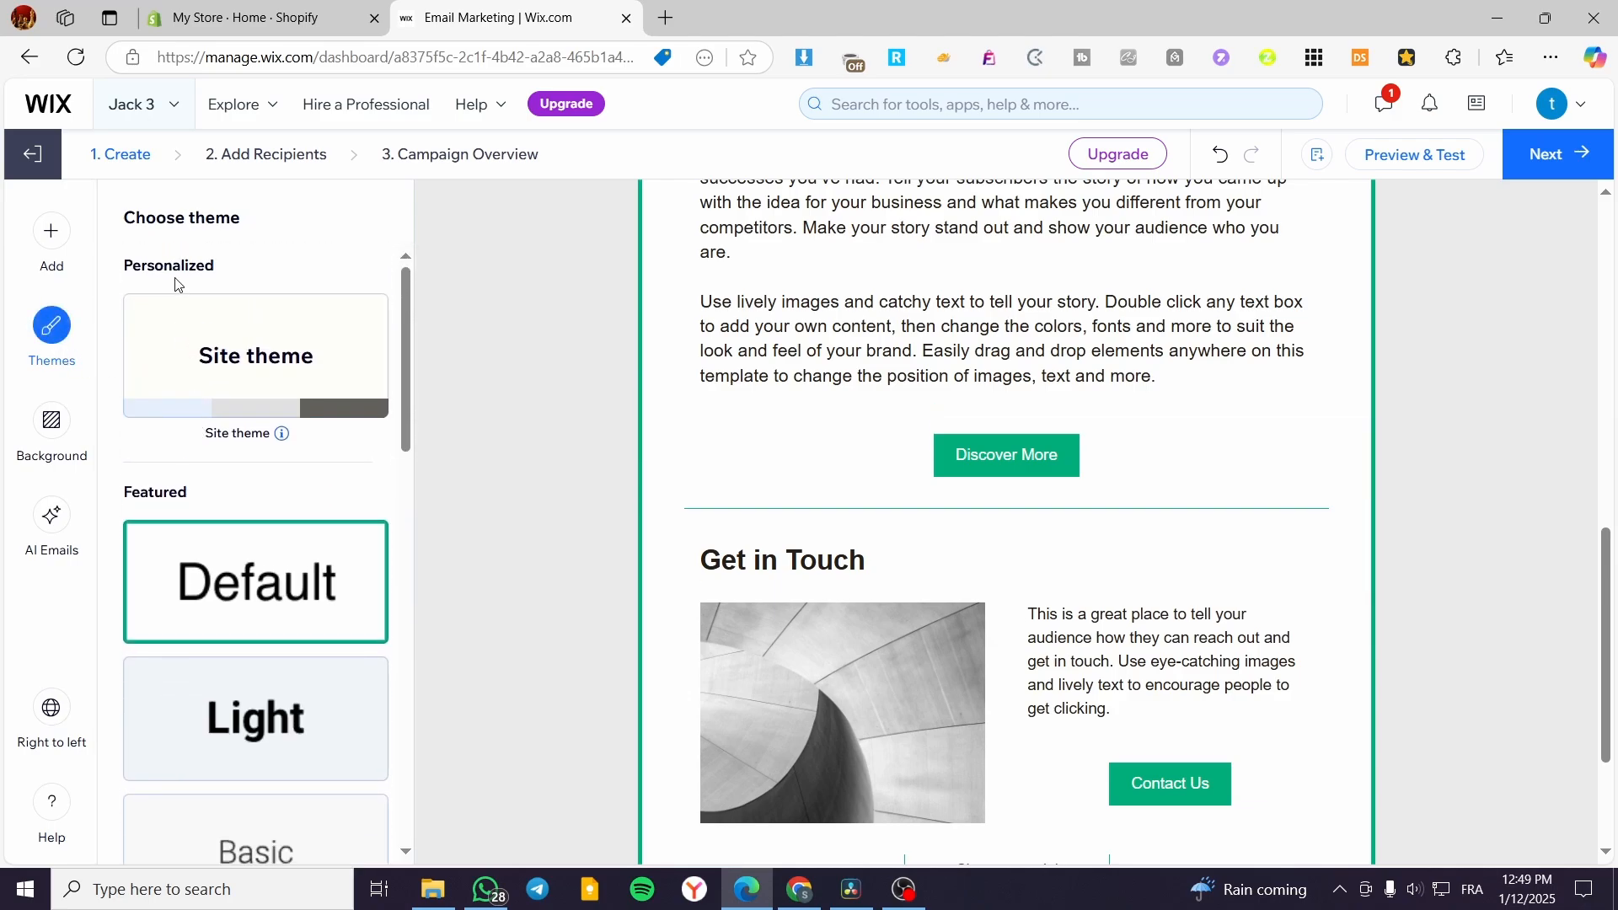
pyautogui.scroll(-6, 179, 410)
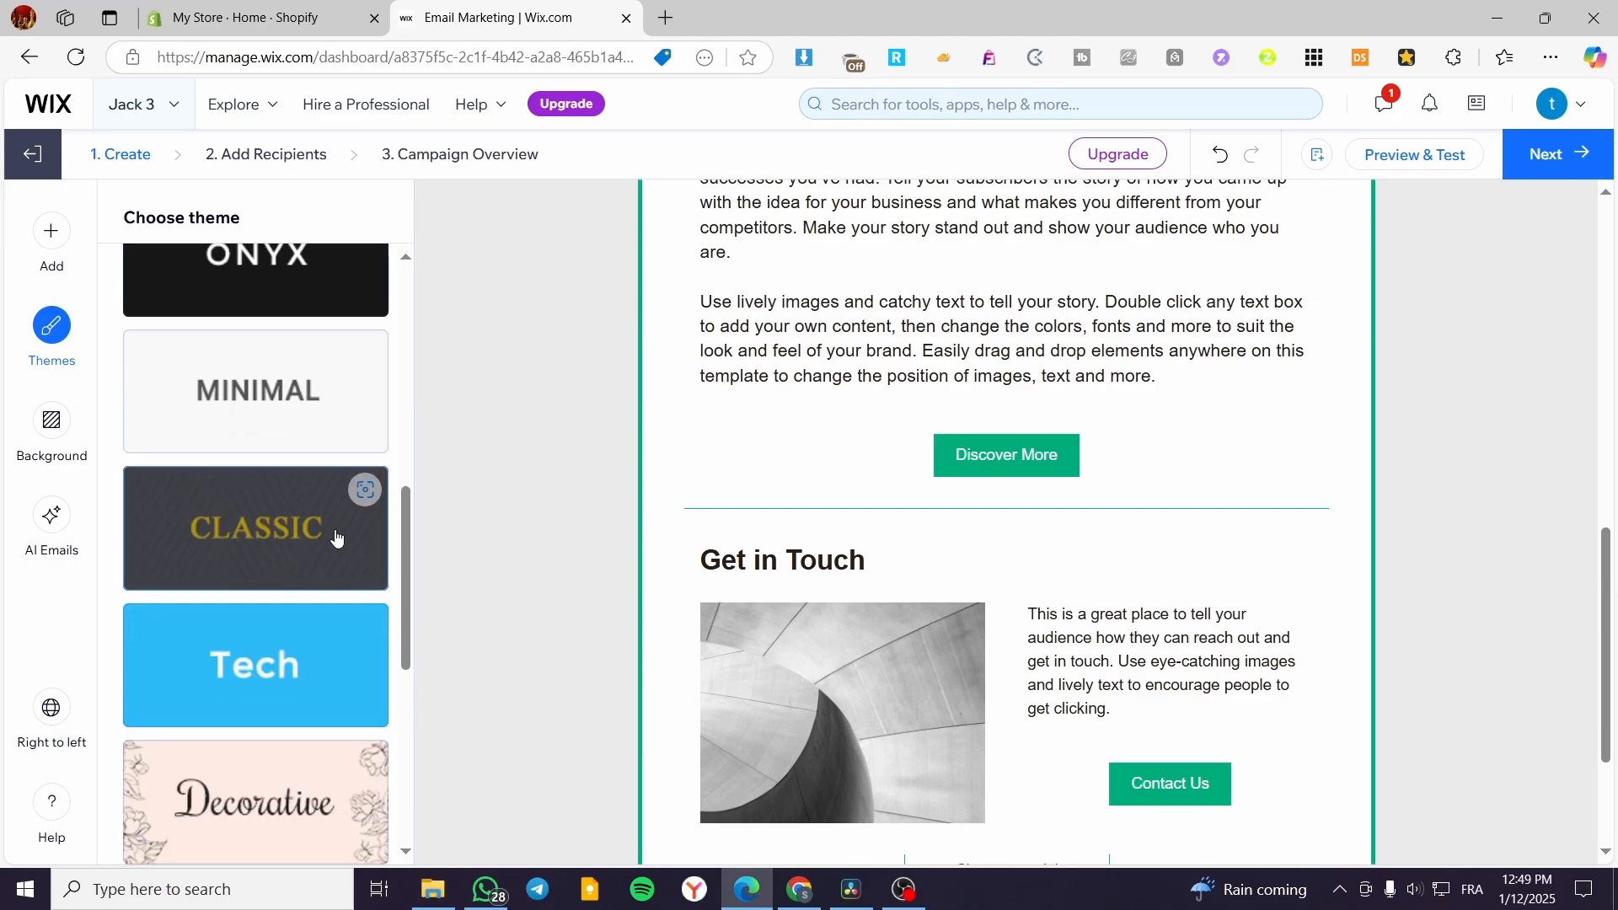
pyautogui.click(318, 629)
pyautogui.scroll(6, 304, 529)
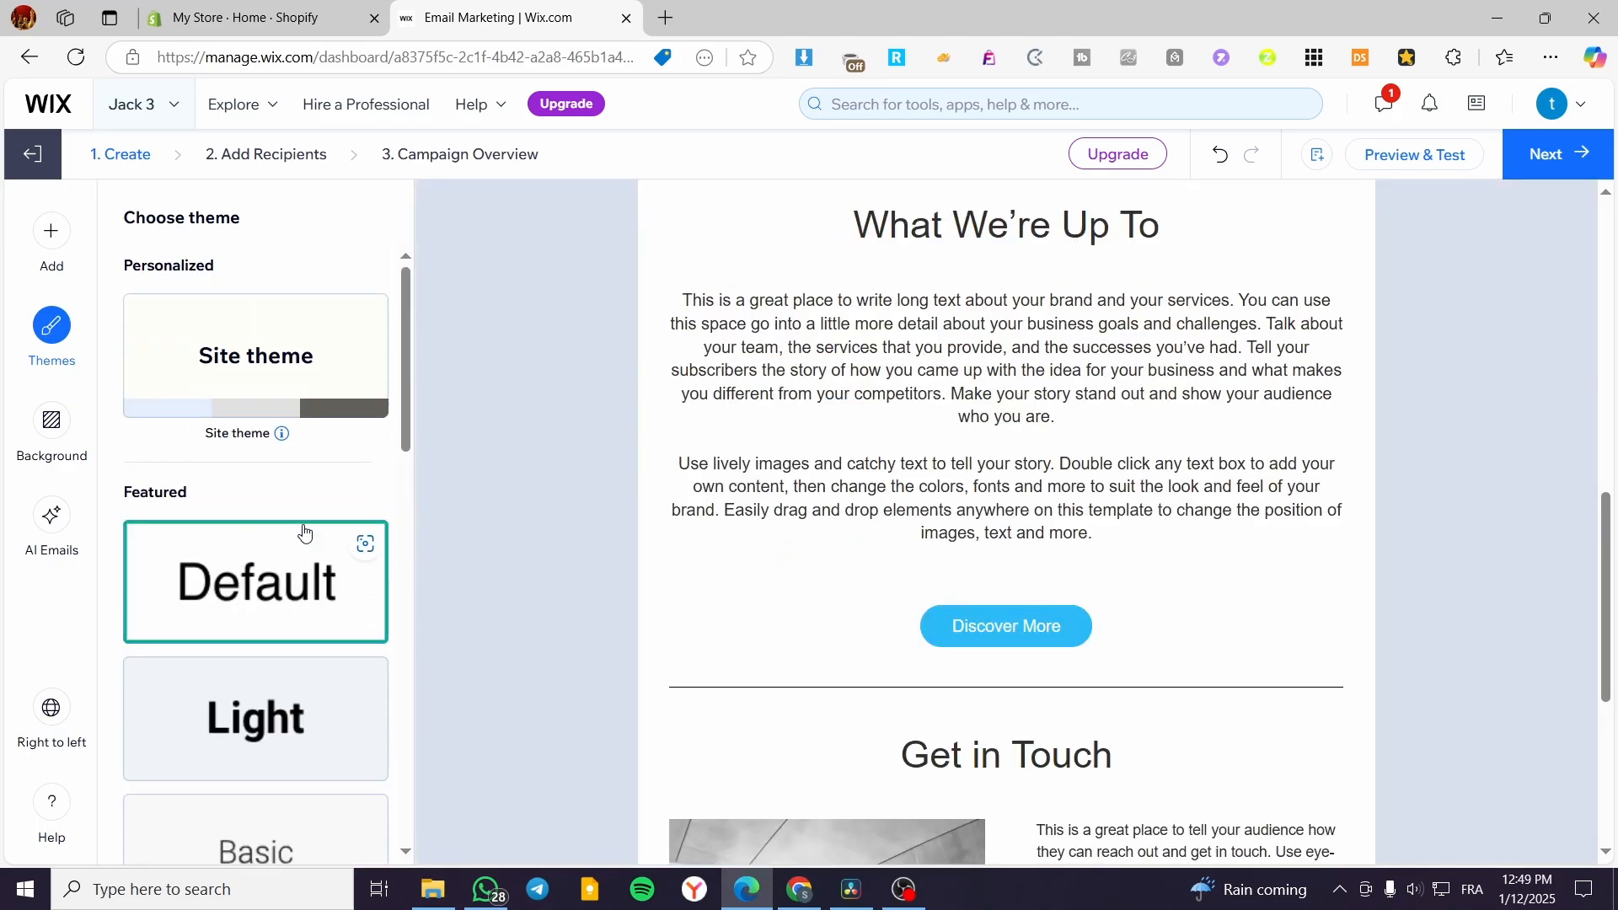
# - Try the abstract shapes, arrow and fox background patterns, and set the pale yellow floral pattern as the email's background
pyautogui.click(50, 417)
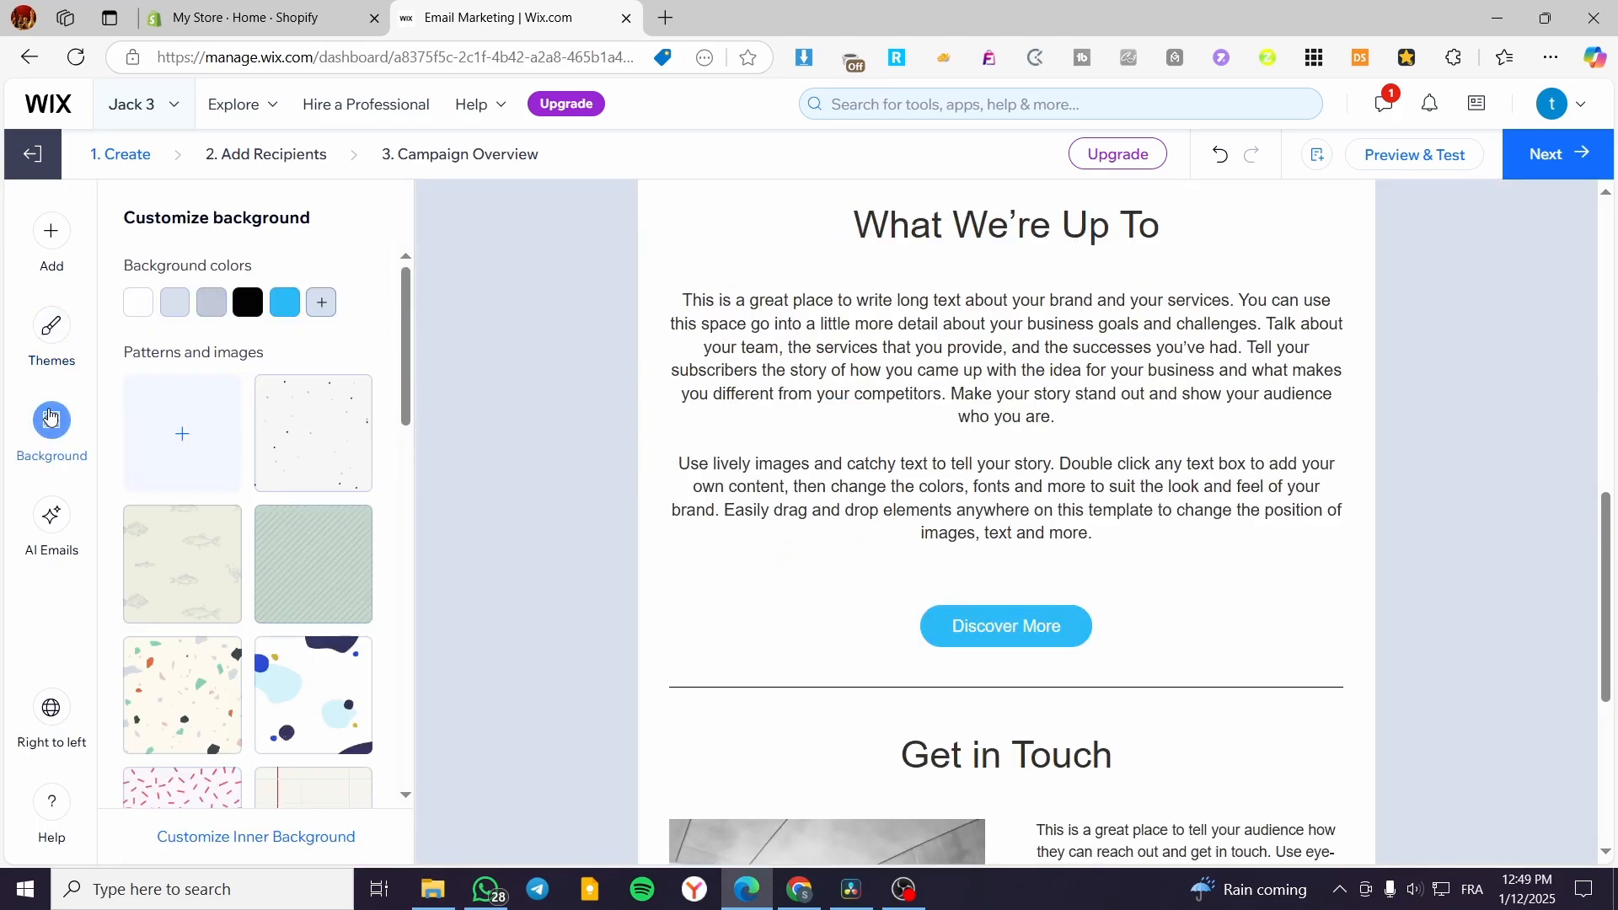
pyautogui.click(315, 672)
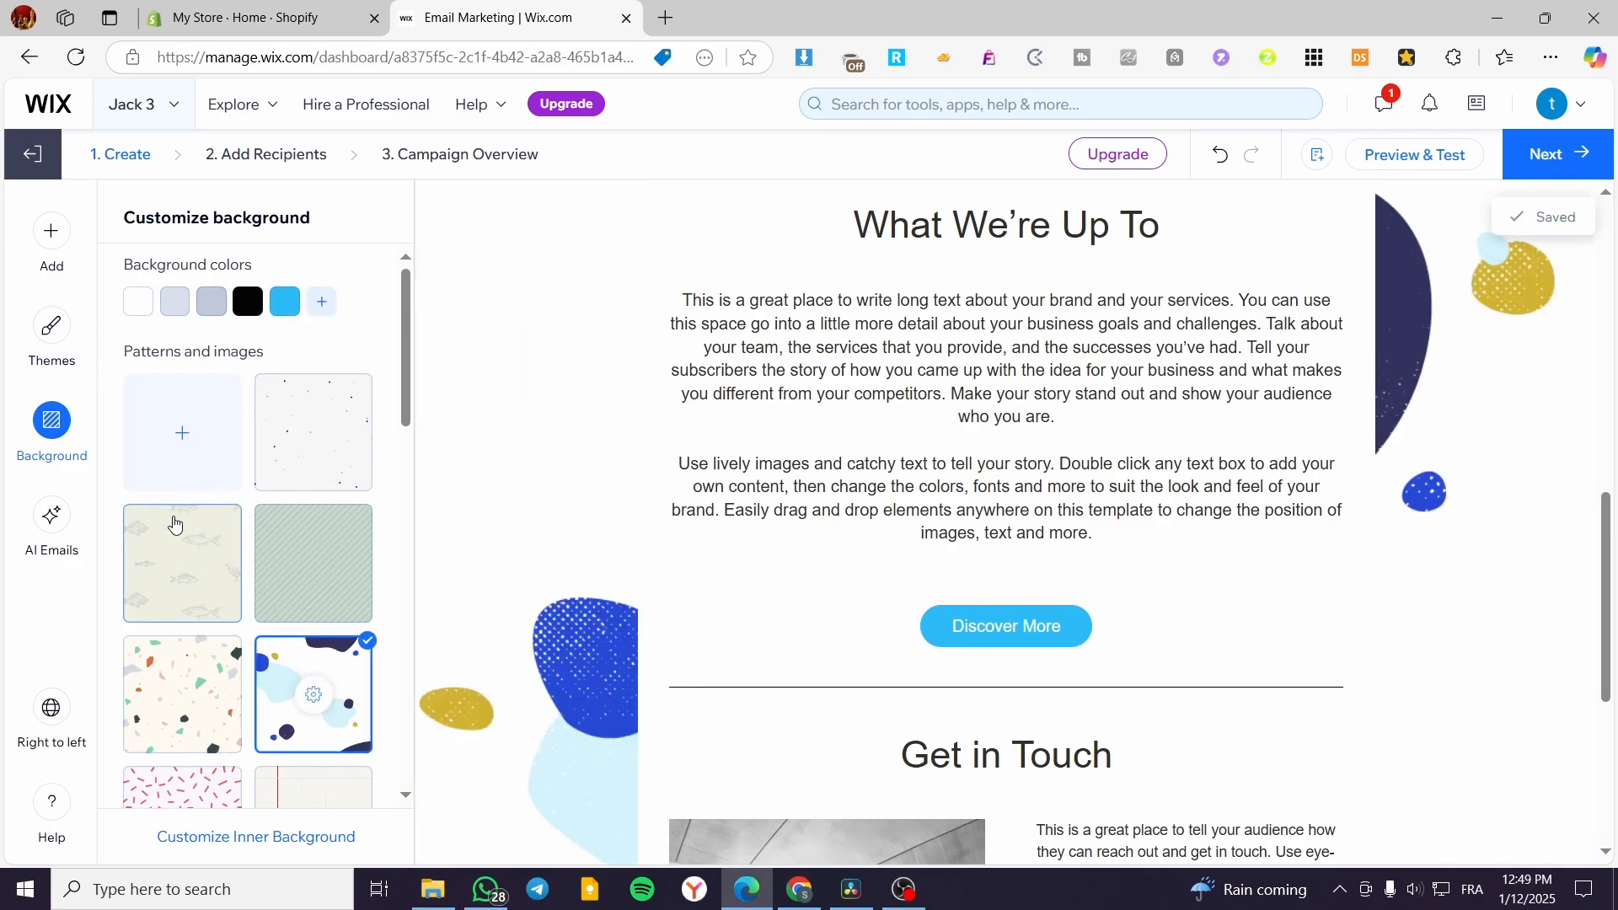
pyautogui.scroll(-5, 160, 404)
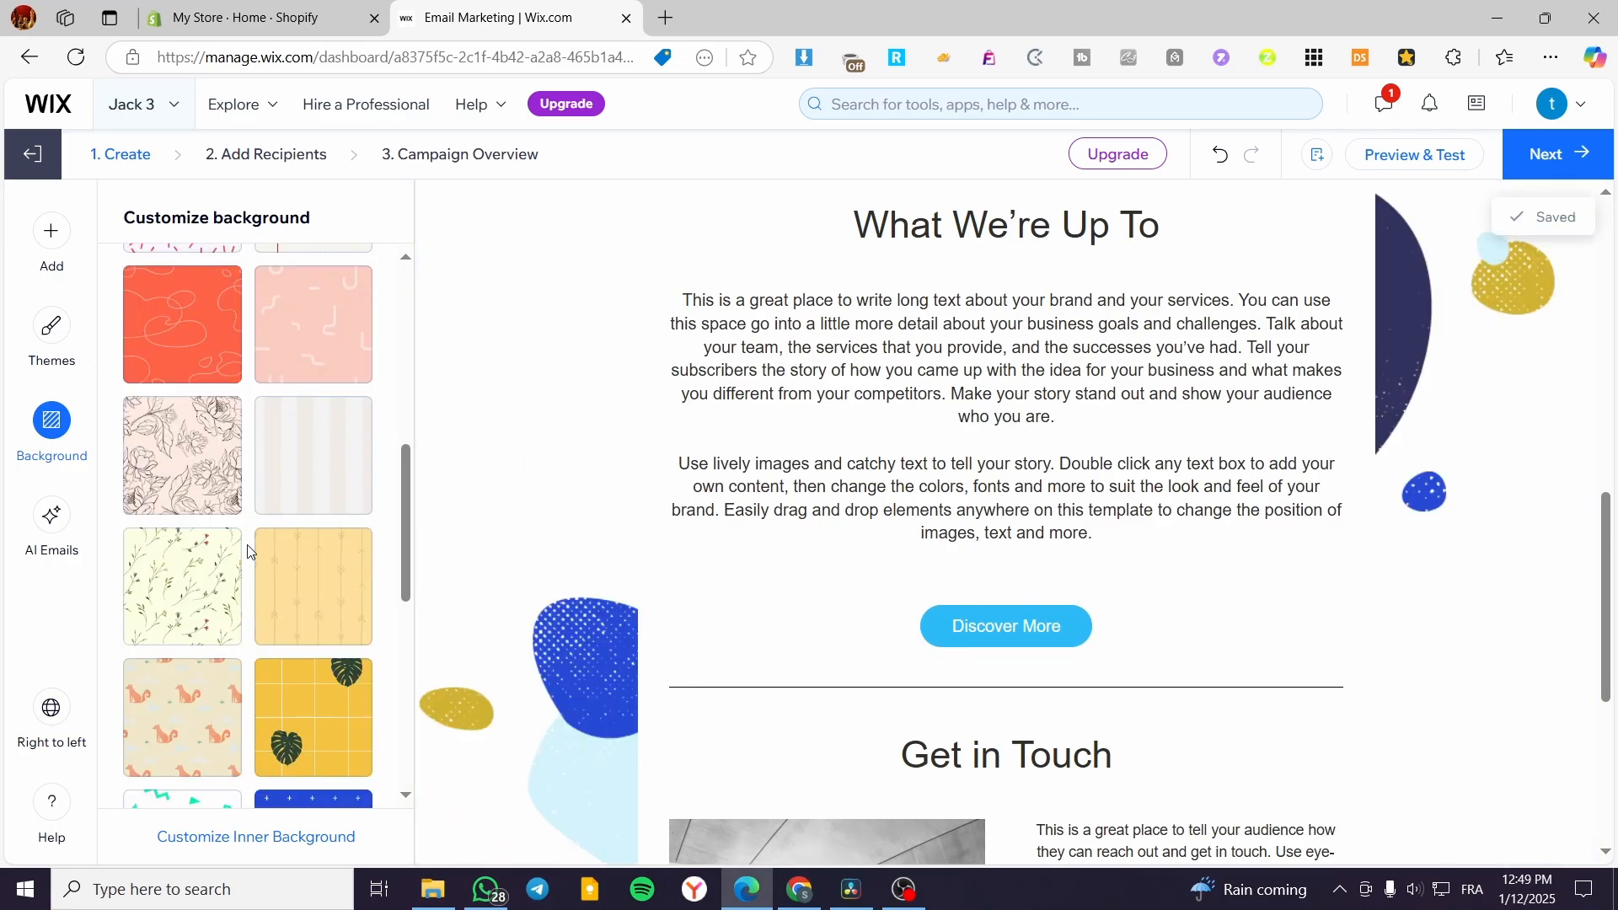
pyautogui.click(304, 628)
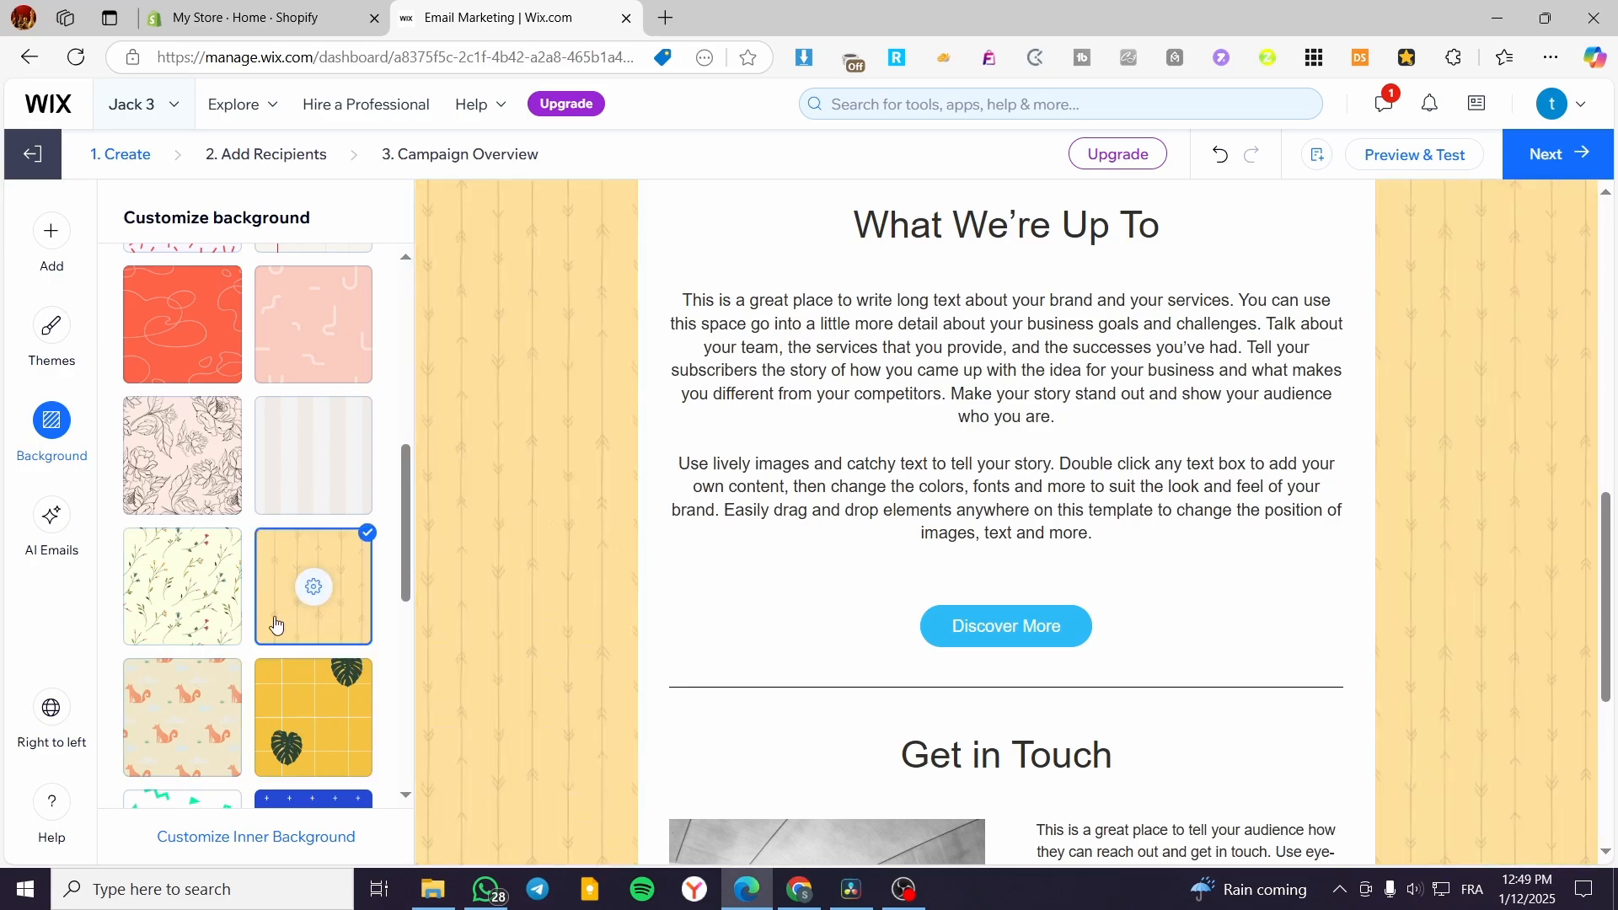
pyautogui.click(201, 715)
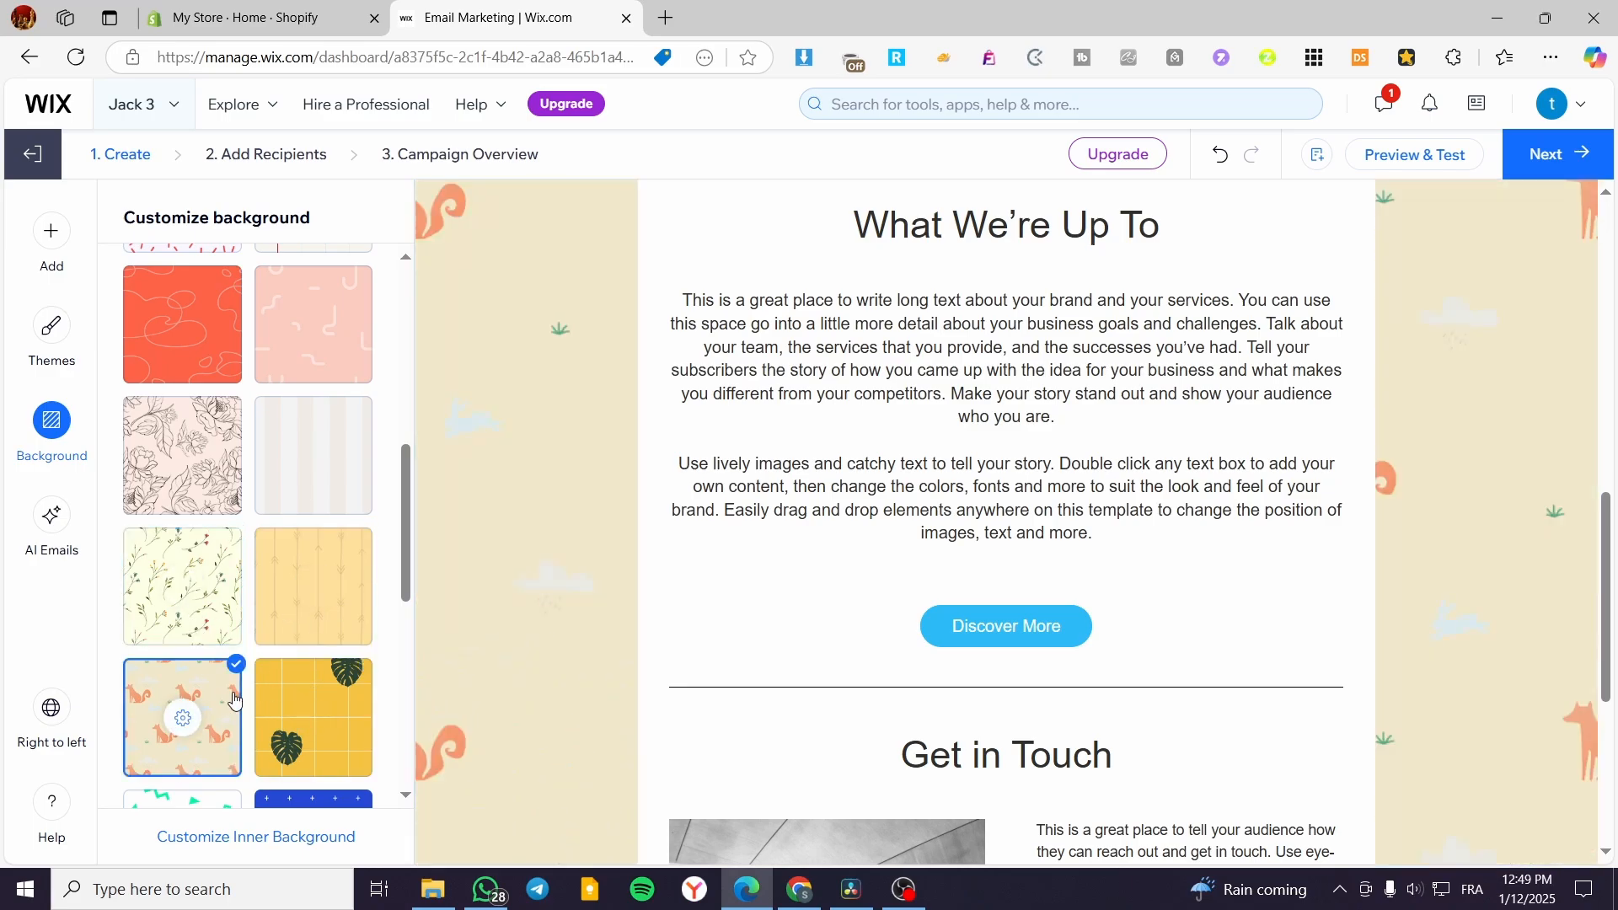
pyautogui.click(187, 622)
pyautogui.scroll(-5, 1100, 542)
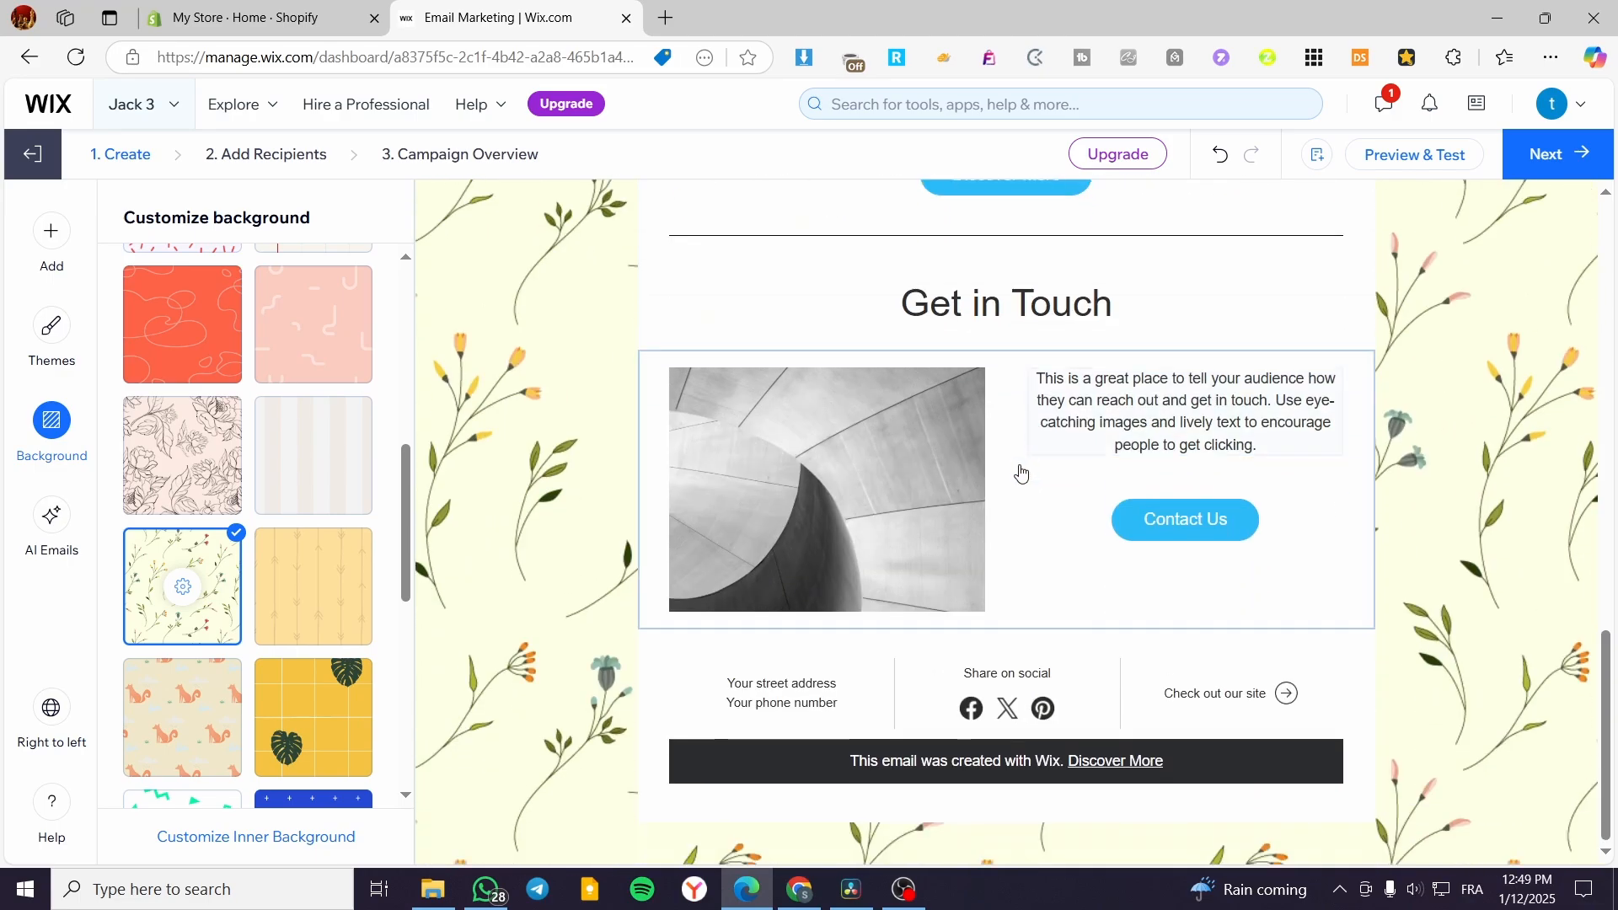
pyautogui.scroll(10, 614, 190)
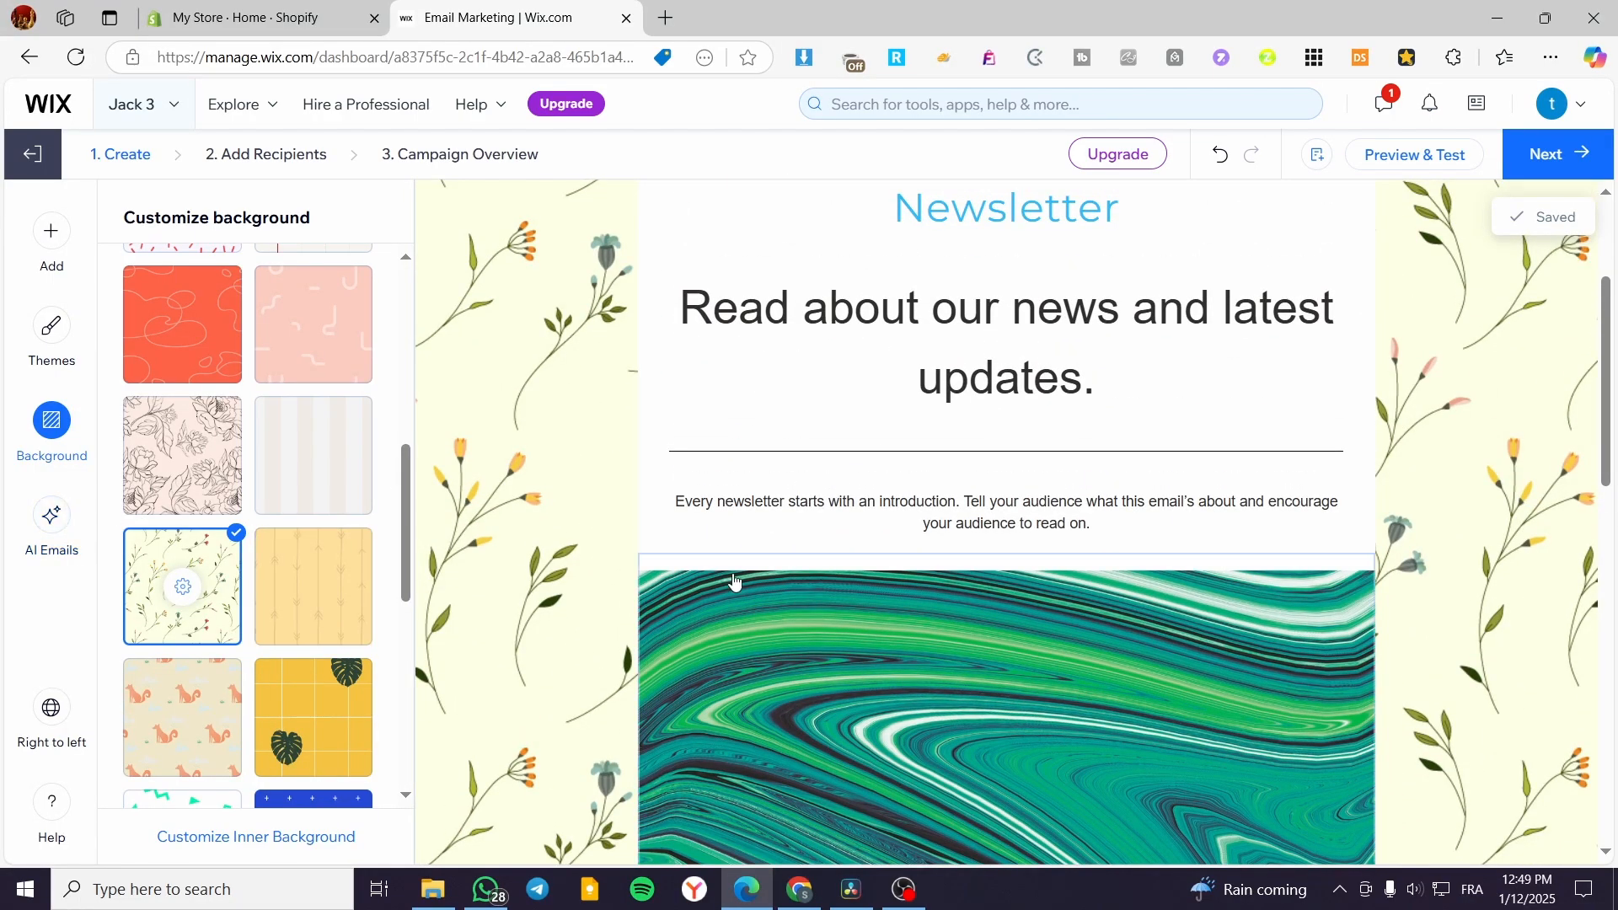
# - Open the AI email generator, keep the email length at Medium and try to generate an email
pyautogui.click(46, 524)
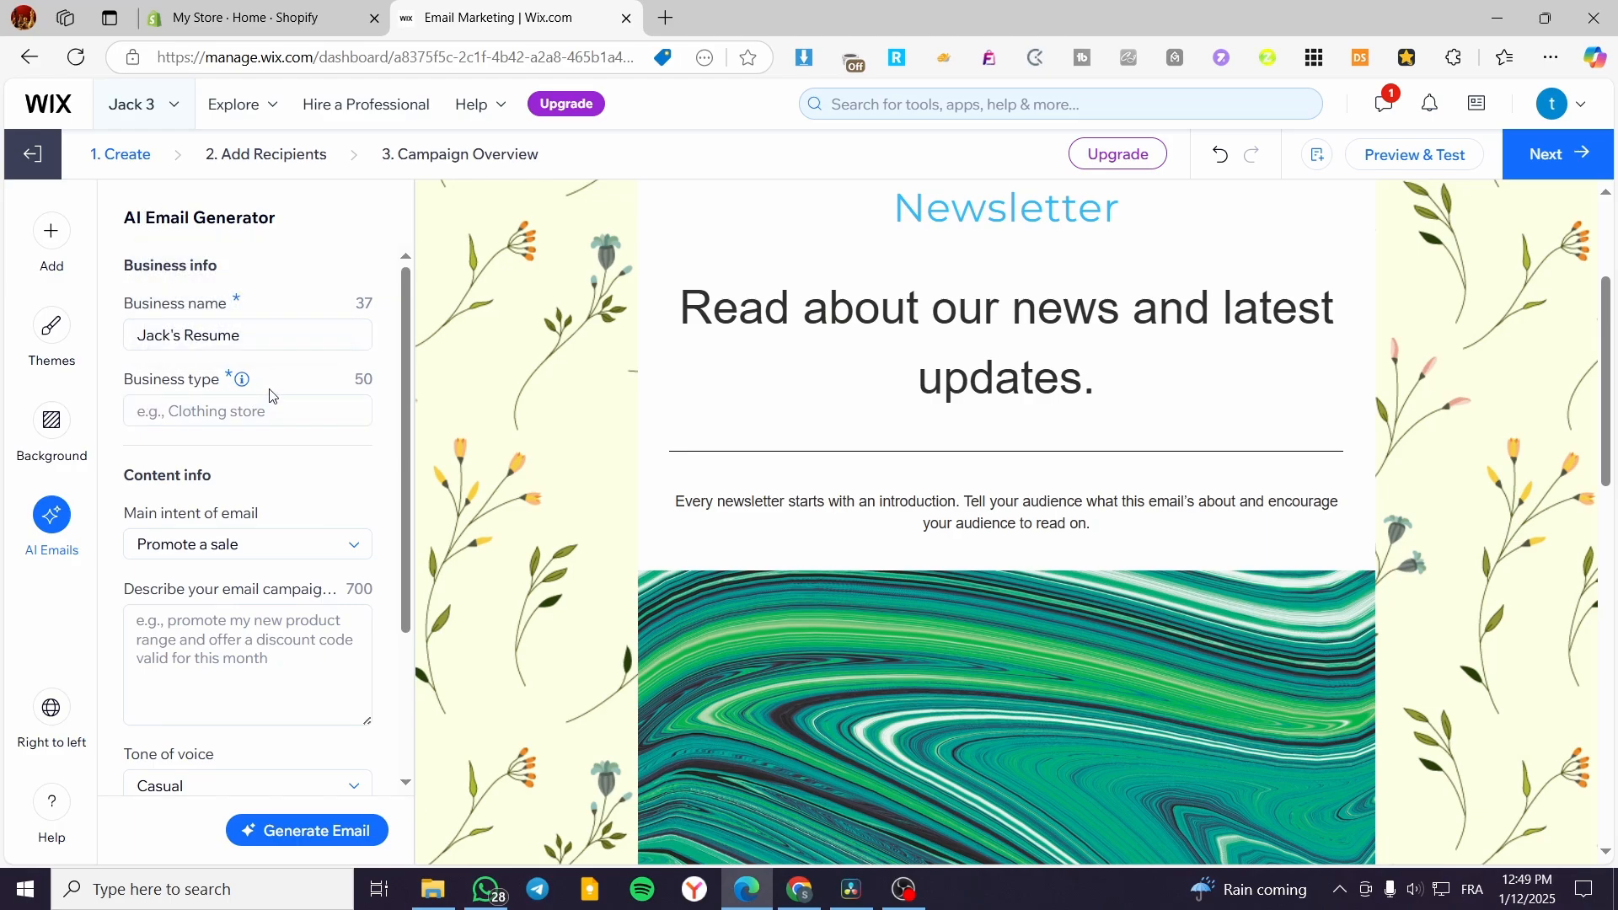
pyautogui.scroll(-3, 188, 341)
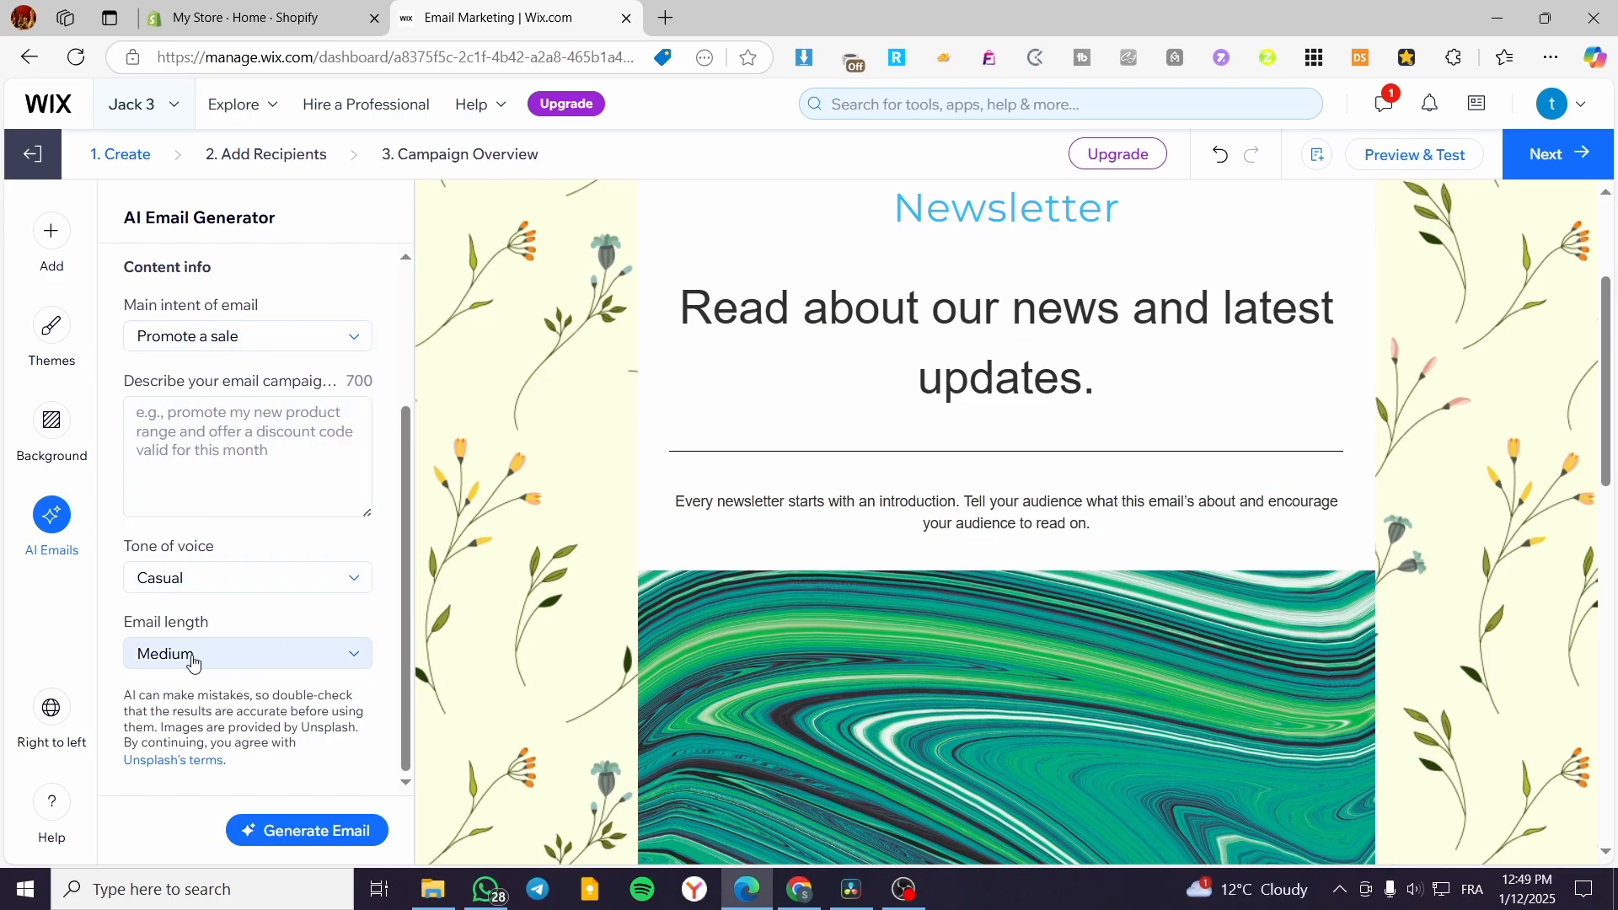
pyautogui.click(223, 655)
pyautogui.click(168, 722)
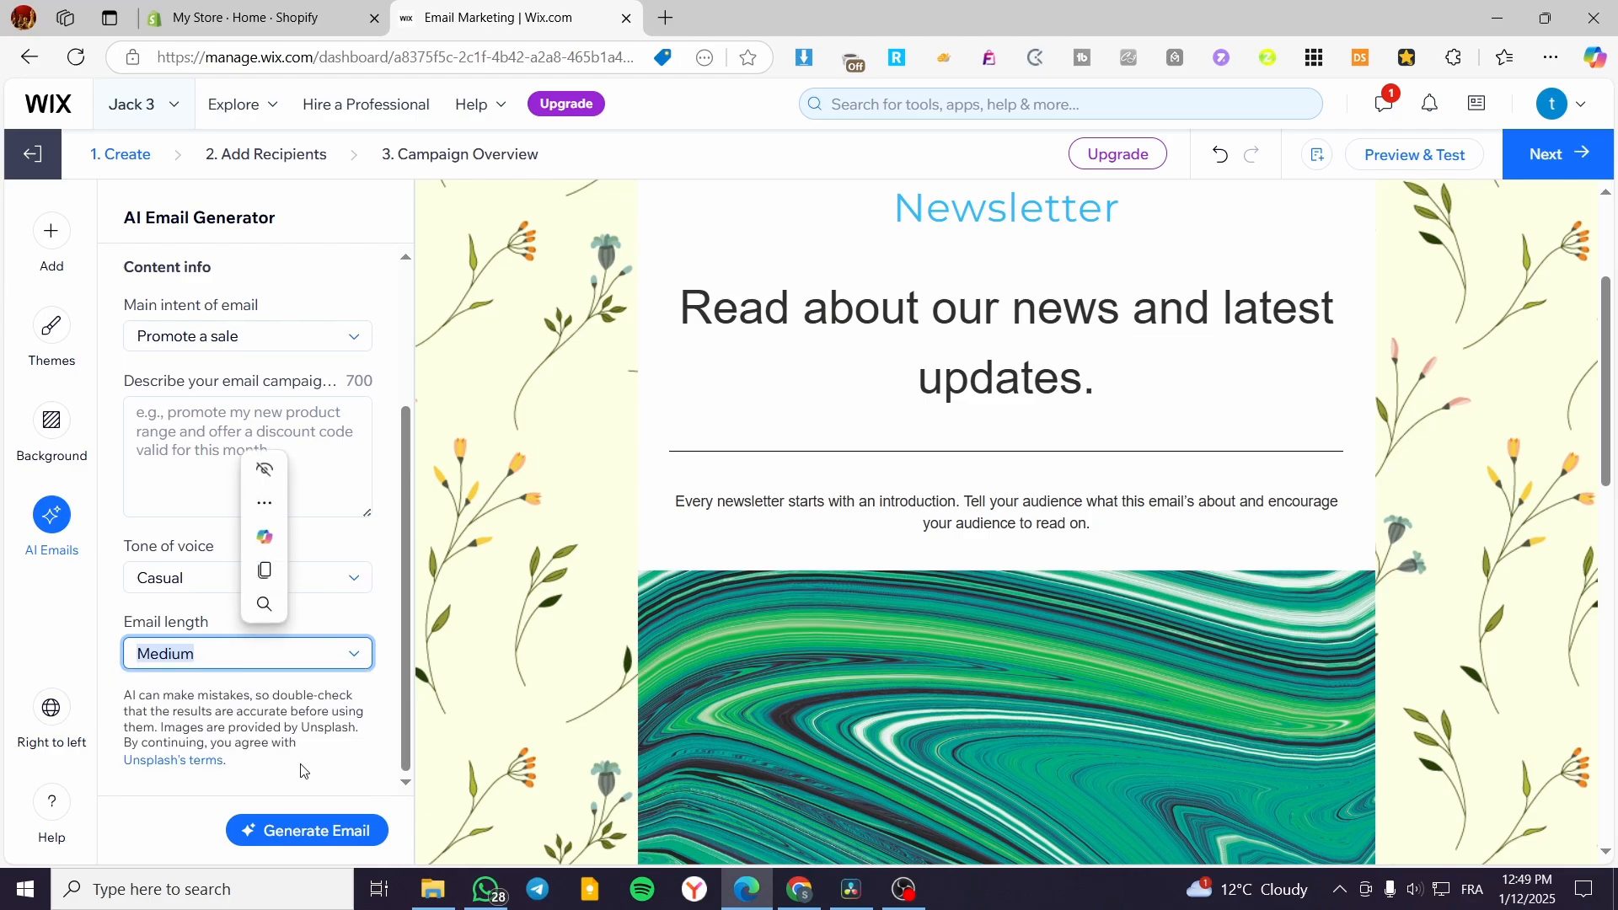
pyautogui.click(331, 843)
pyautogui.scroll(3, 253, 590)
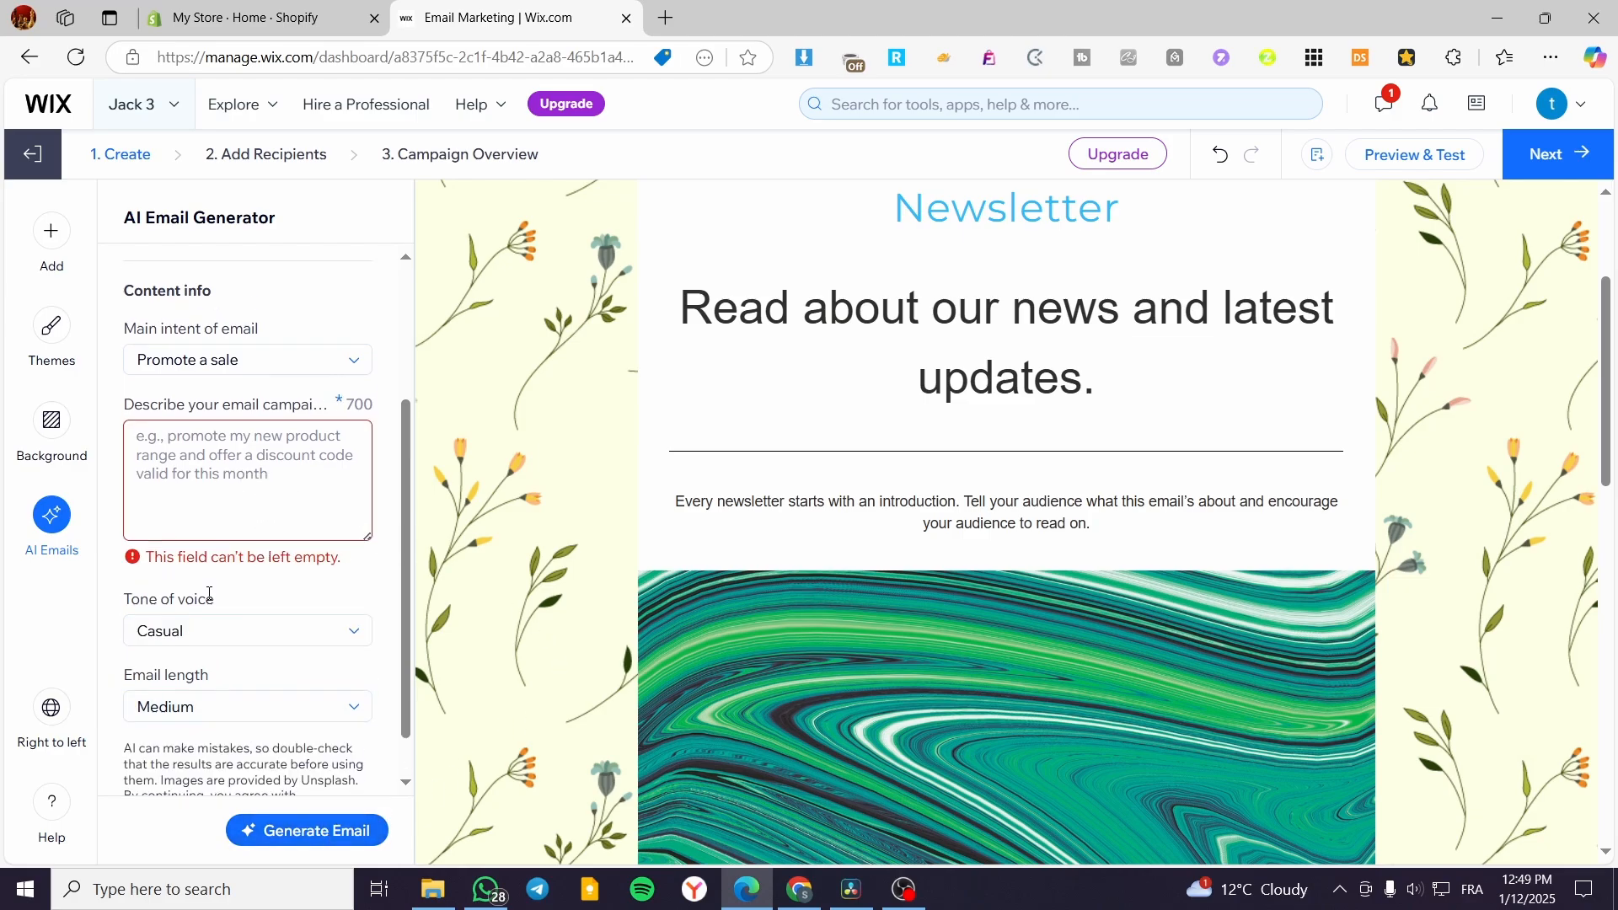
# - Enter Clothing as the business type and choose Promote a sale as the main intent of the email
pyautogui.click(218, 408)
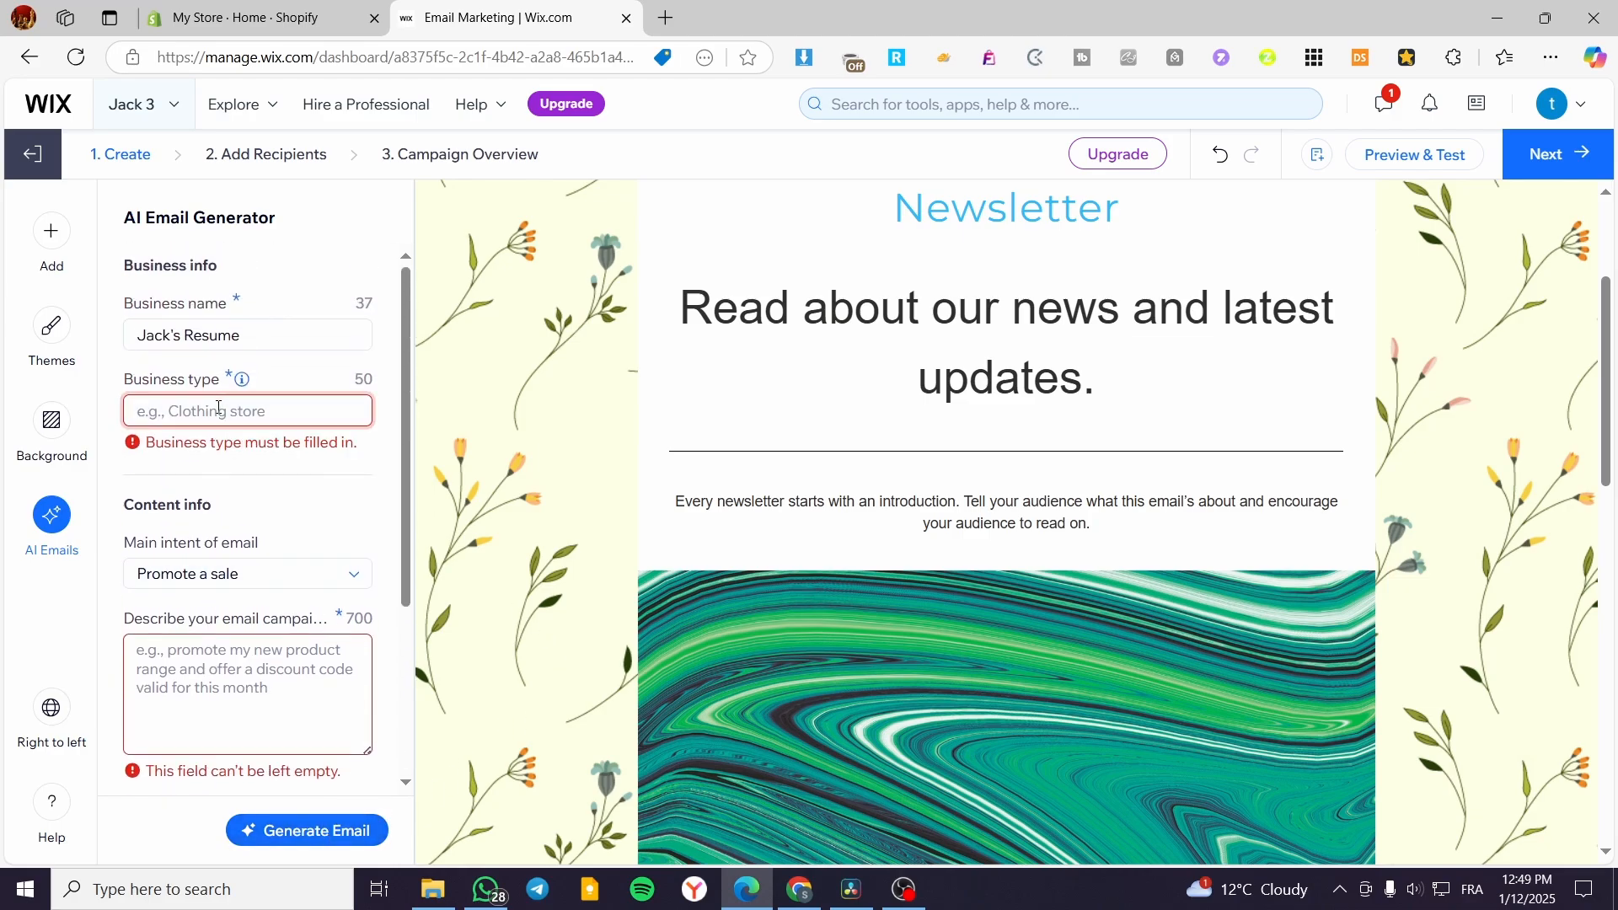
pyautogui.write('Clothing')
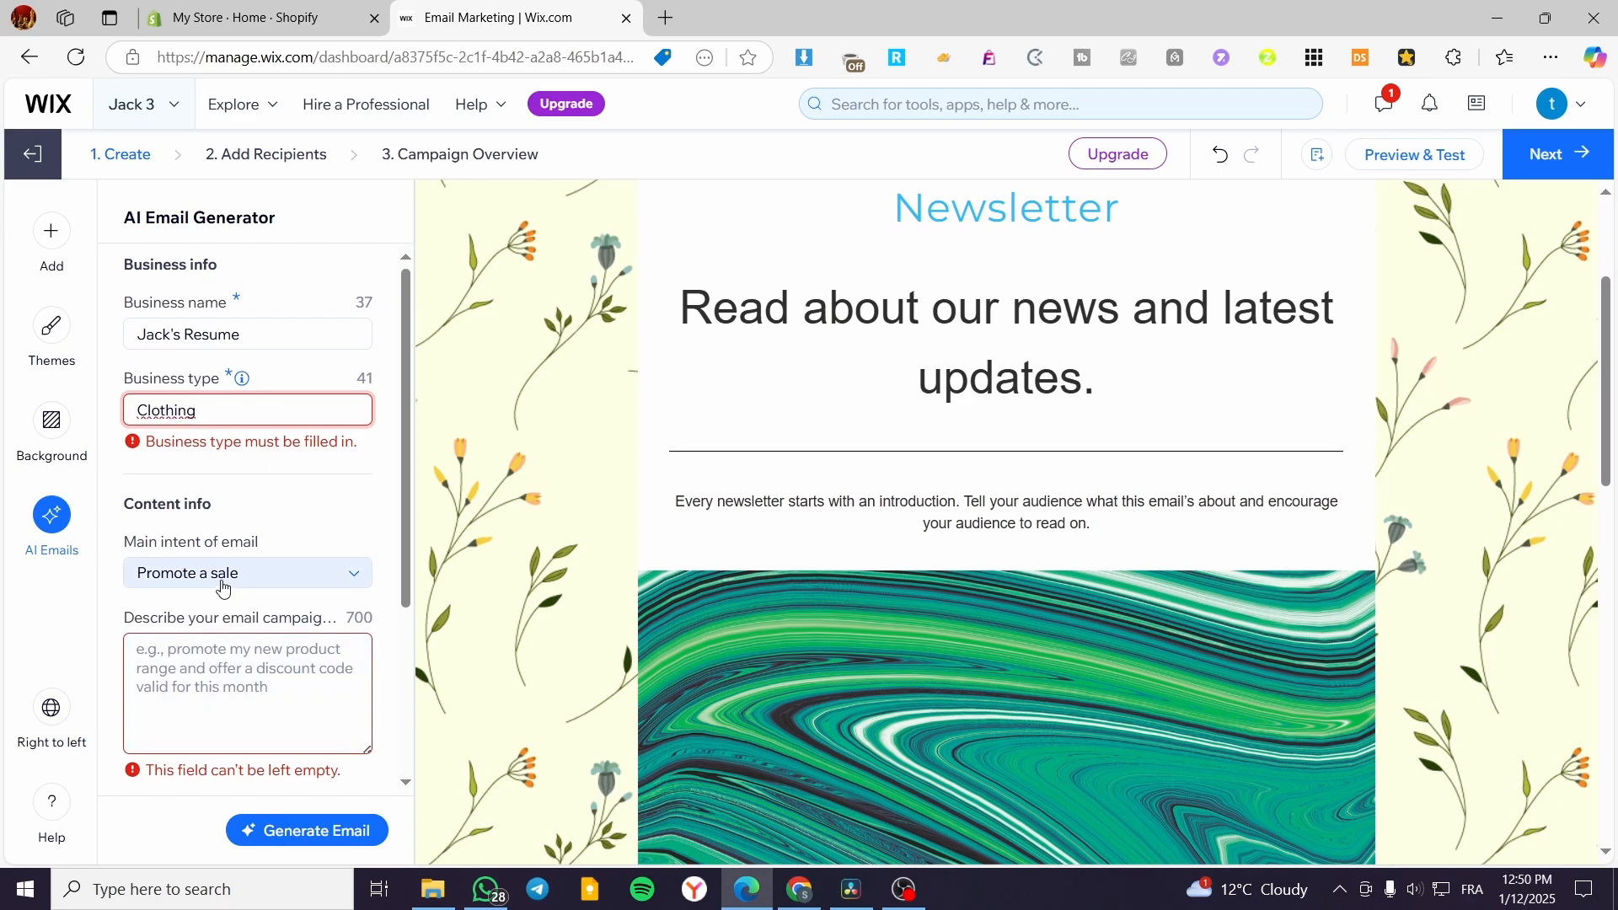
pyautogui.click(257, 576)
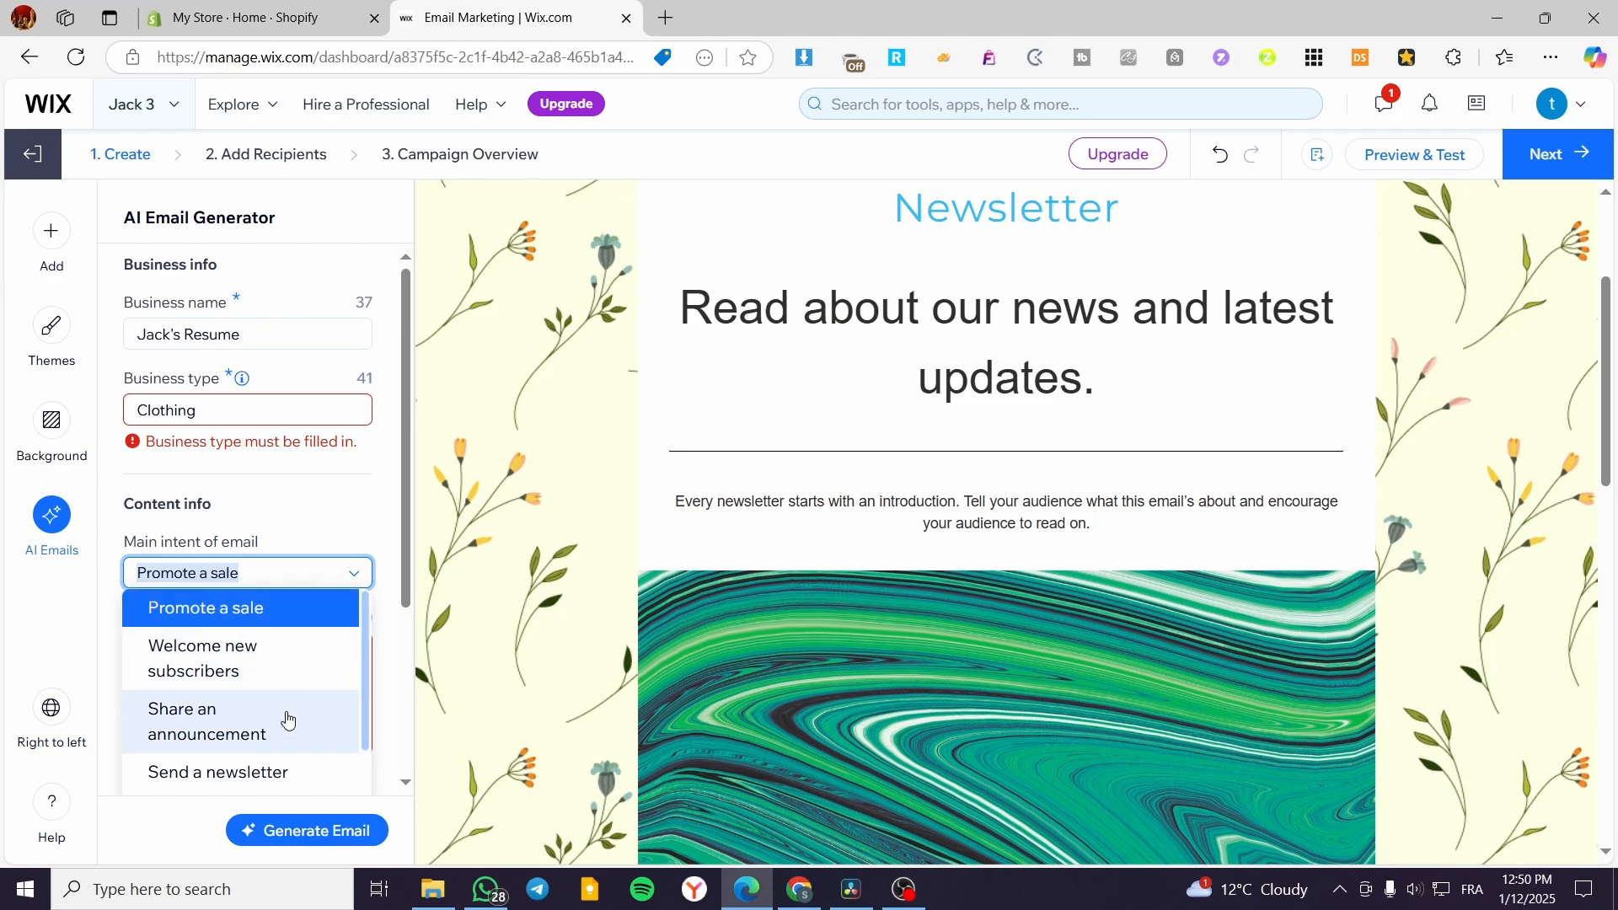
pyautogui.scroll(-2, 282, 719)
pyautogui.scroll(2, 265, 636)
pyautogui.click(245, 608)
# - Describe the email campaign as "we offer a big sale promotion in our store for winter clothes" and generate the email
pyautogui.scroll(-3, 233, 605)
pyautogui.click(219, 380)
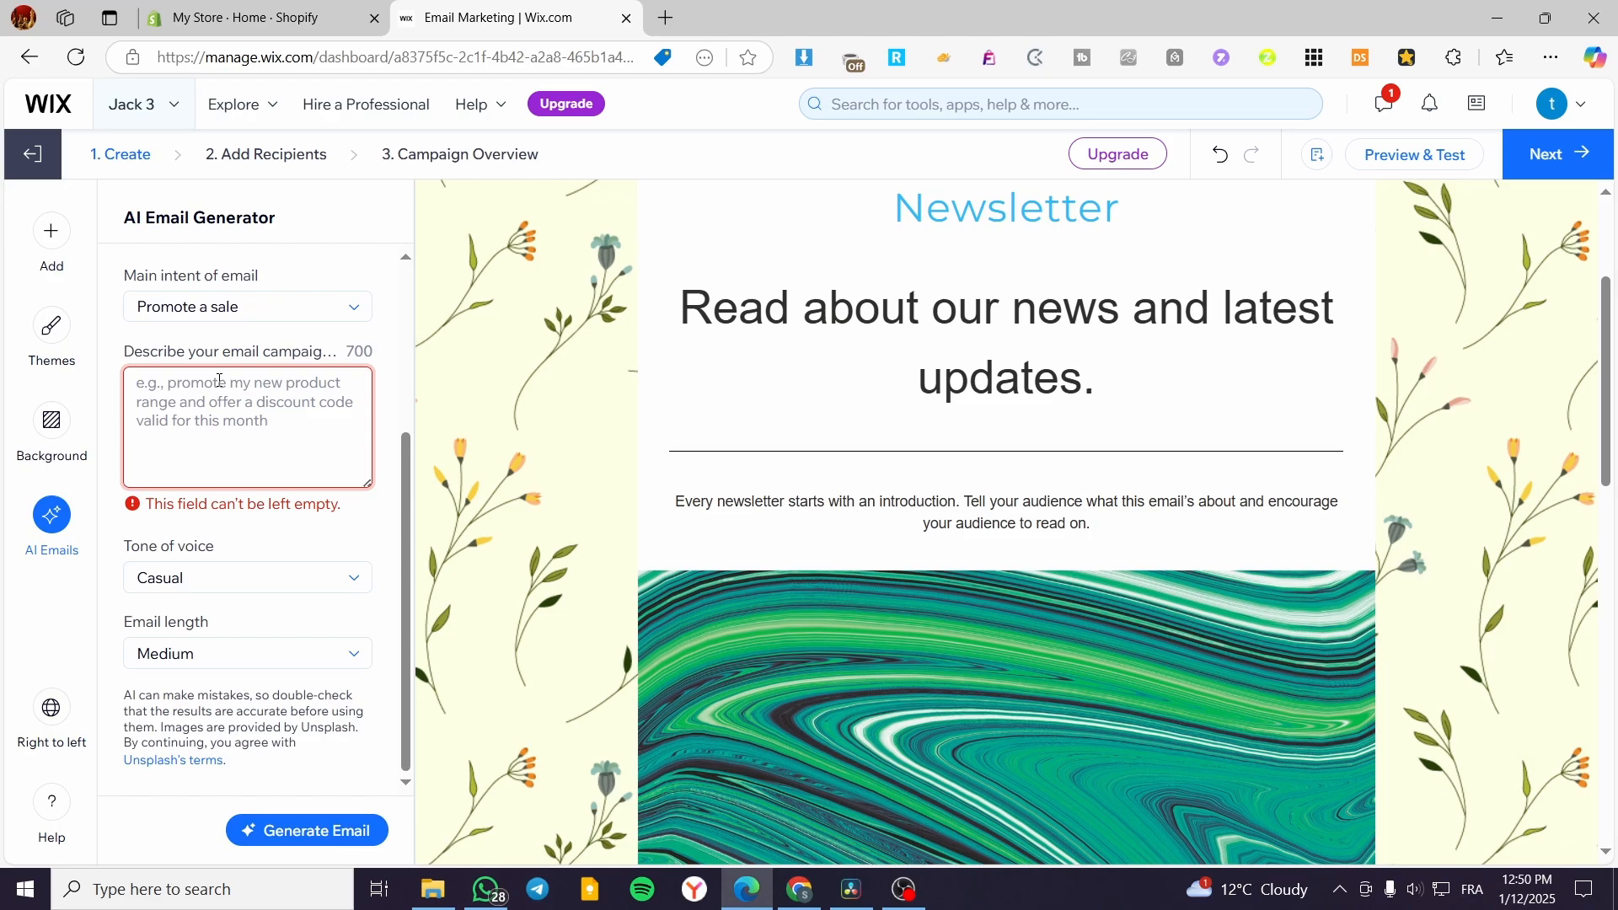
pyautogui.write('Th')
pyautogui.press('BackSpace')
pyautogui.press('BackSpace')
pyautogui.press('BackSpace')
pyautogui.press('BackSpace')
pyautogui.write('we ')
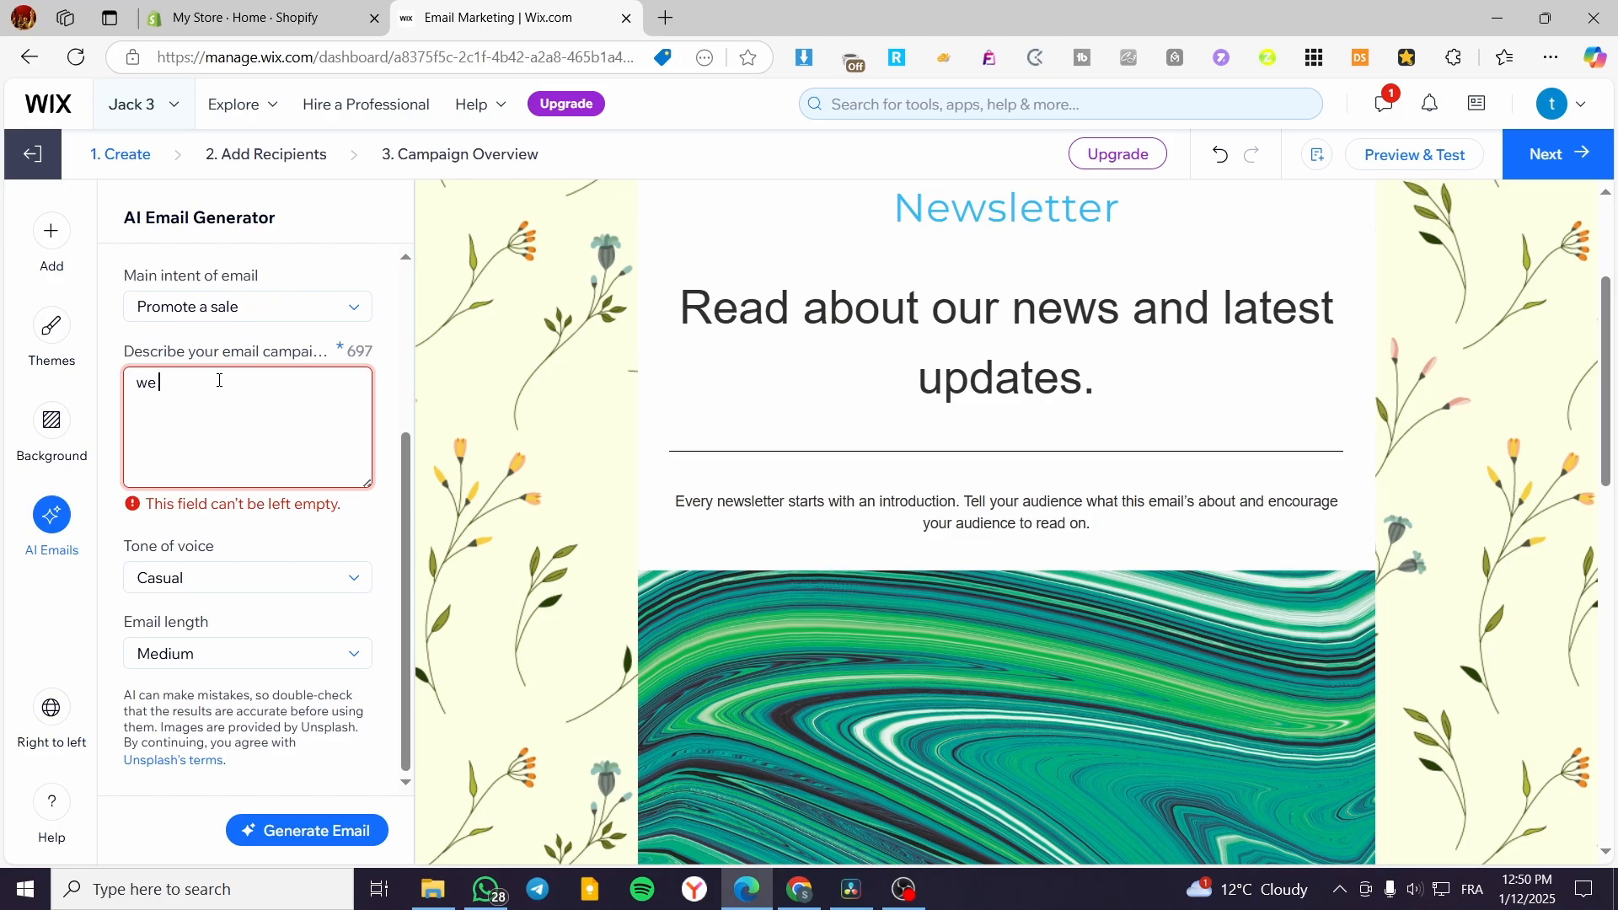
pyautogui.write('offer a big sale promotion in our store')
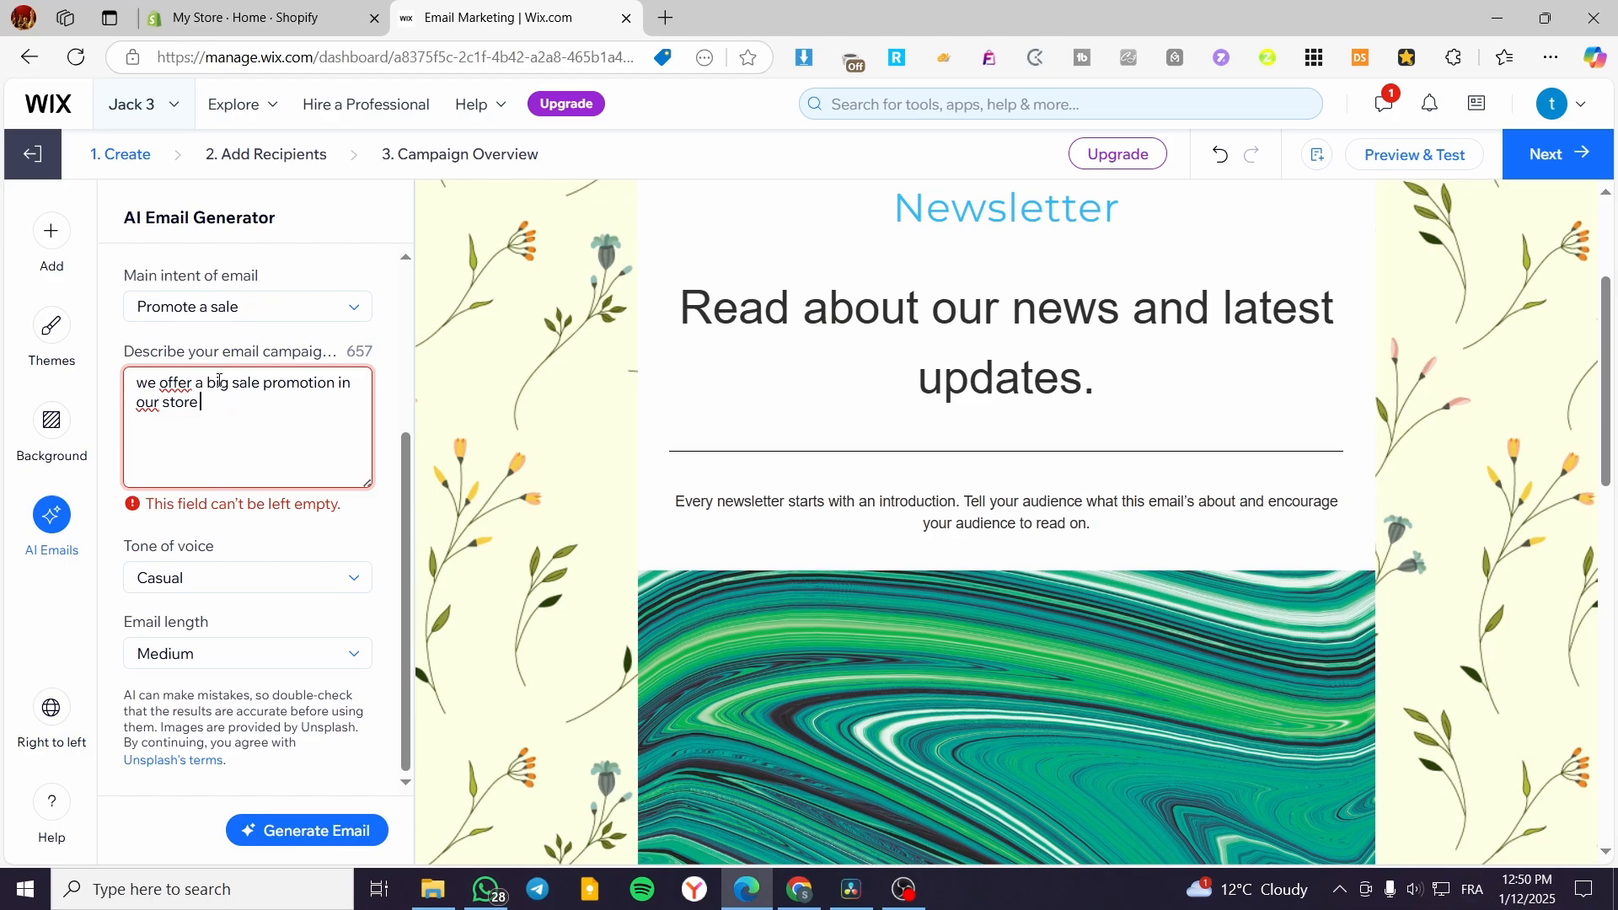
pyautogui.write('win')
pyautogui.write('ter ')
pyautogui.write('vc')
pyautogui.press('BackSpace')
pyautogui.press('BackSpace')
pyautogui.write('c')
pyautogui.click(332, 832)
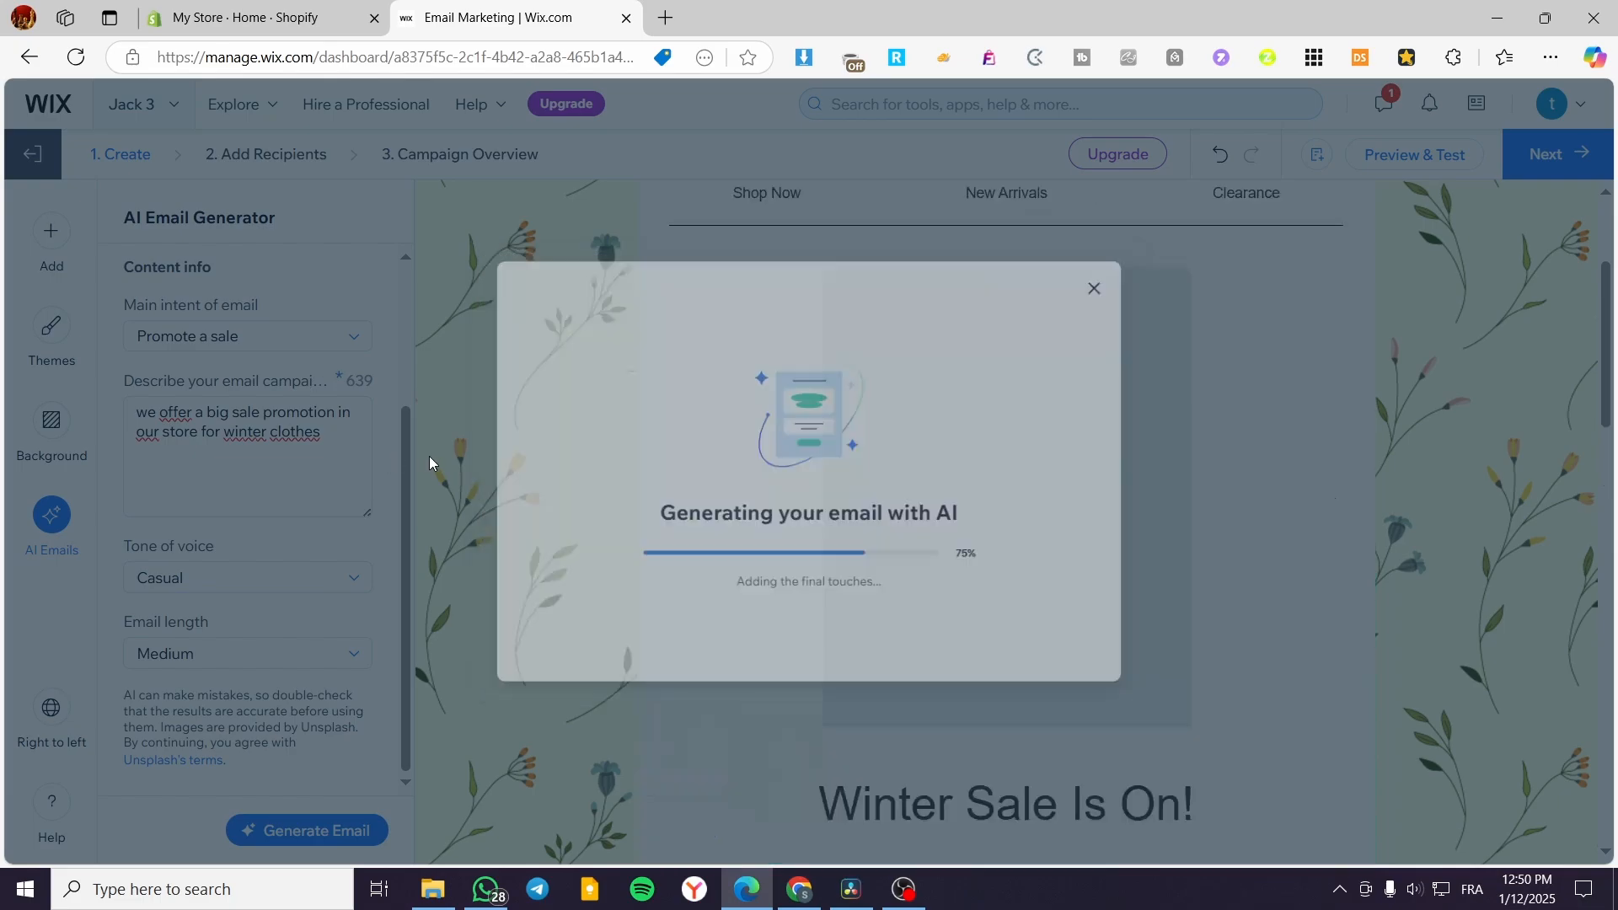
# - Review the generated email from its header to its footer links, and check the right-to-left display option
pyautogui.scroll(-1, 1129, 436)
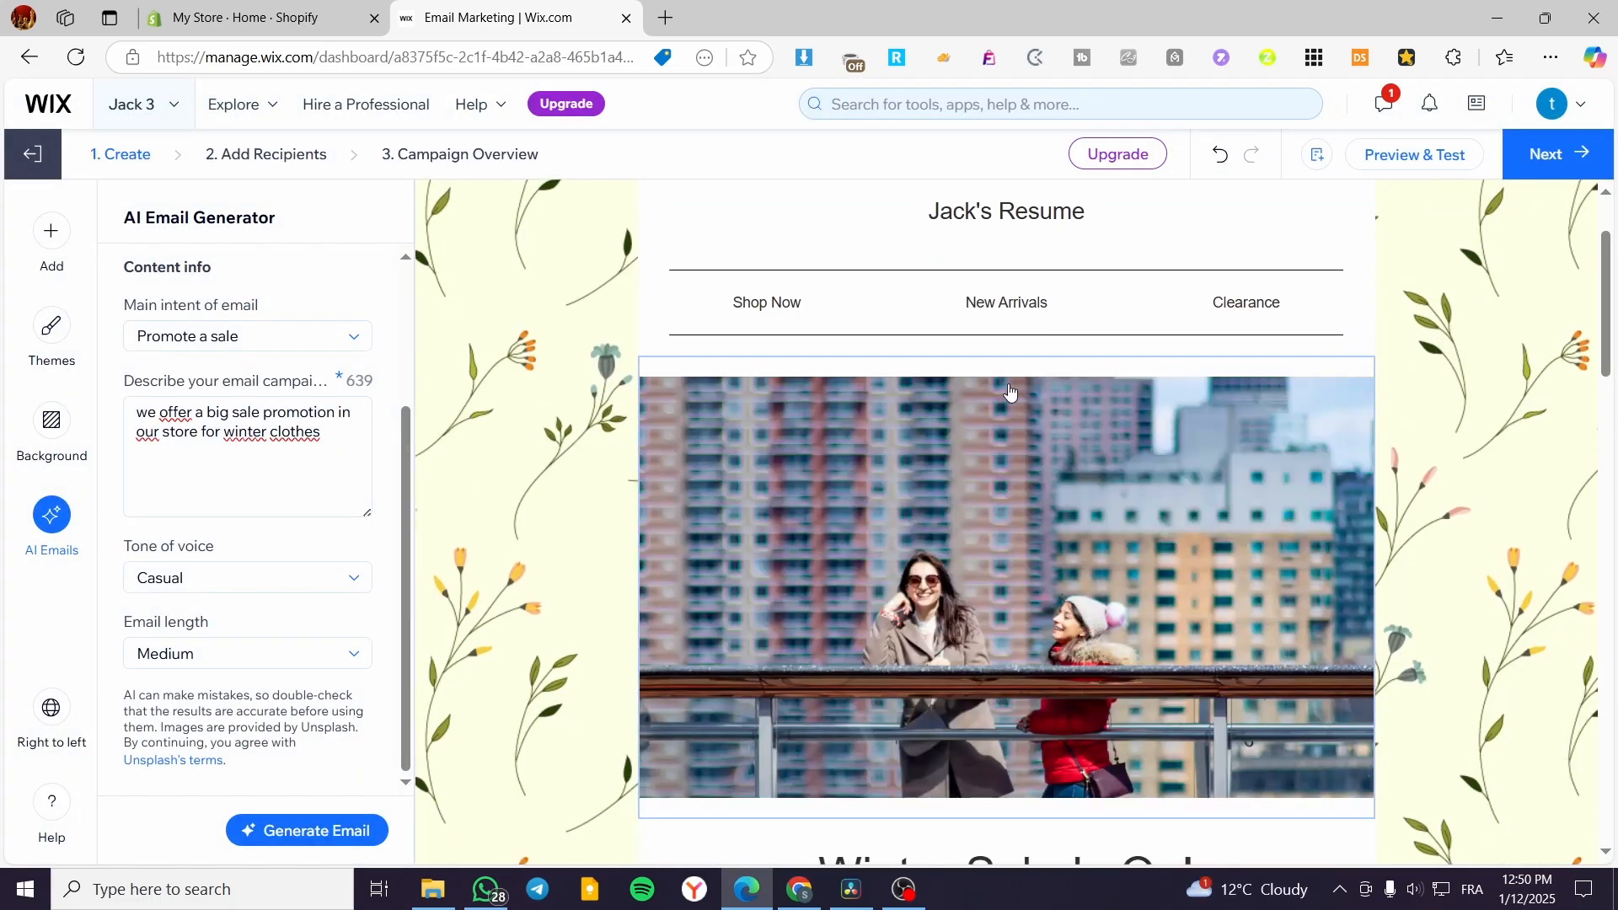
pyautogui.scroll(1, 1126, 514)
pyautogui.scroll(-10, 1126, 513)
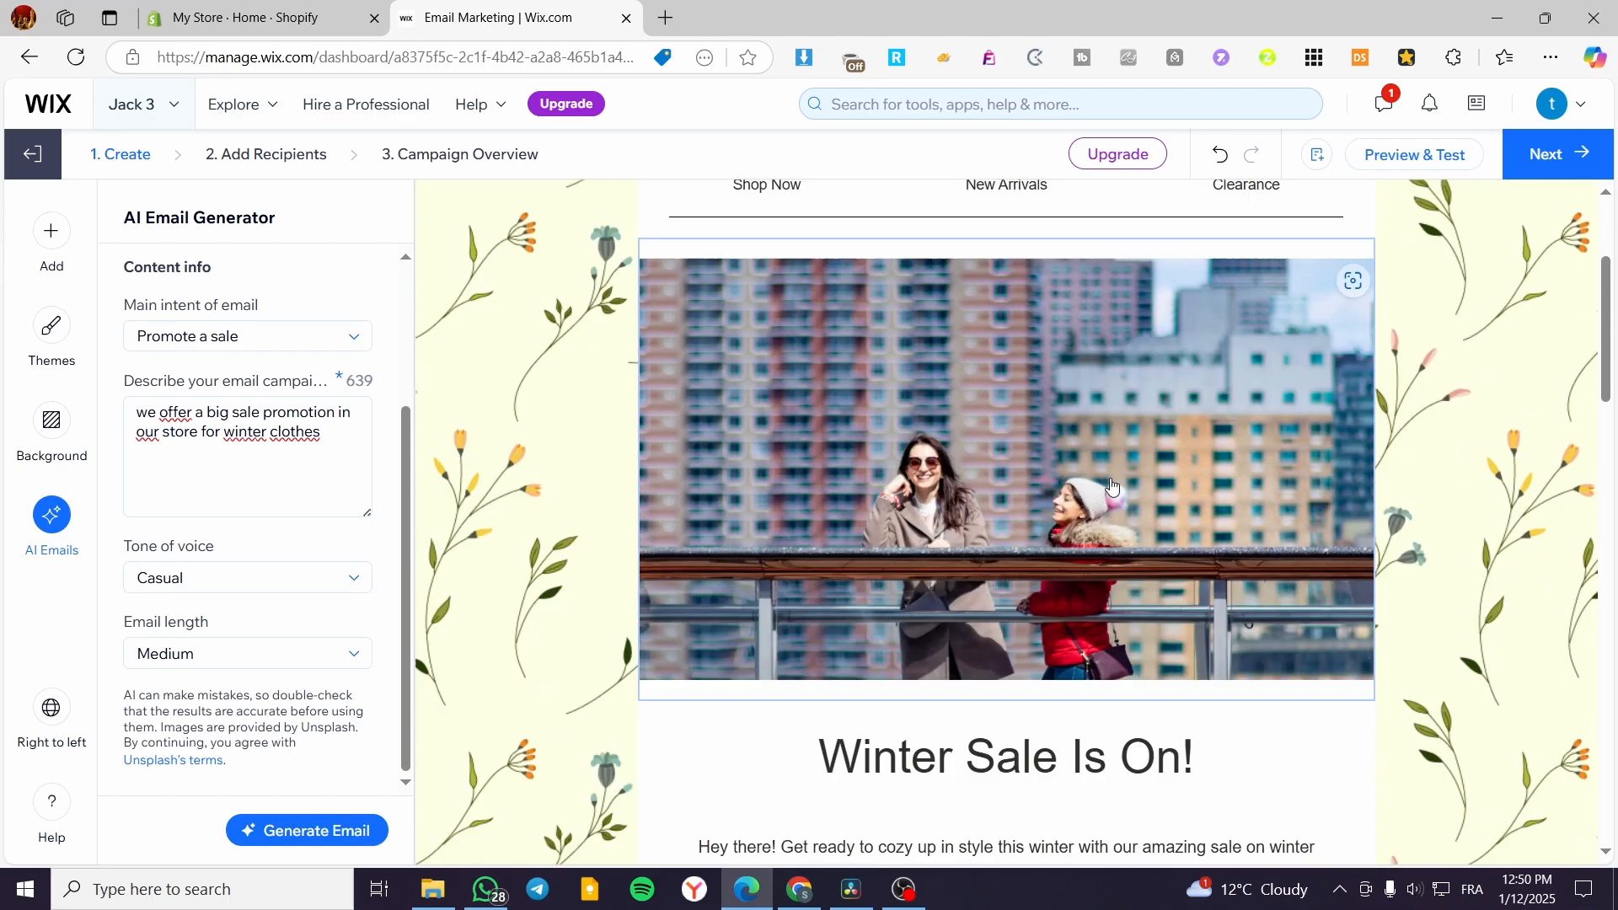
pyautogui.scroll(-10, 1099, 428)
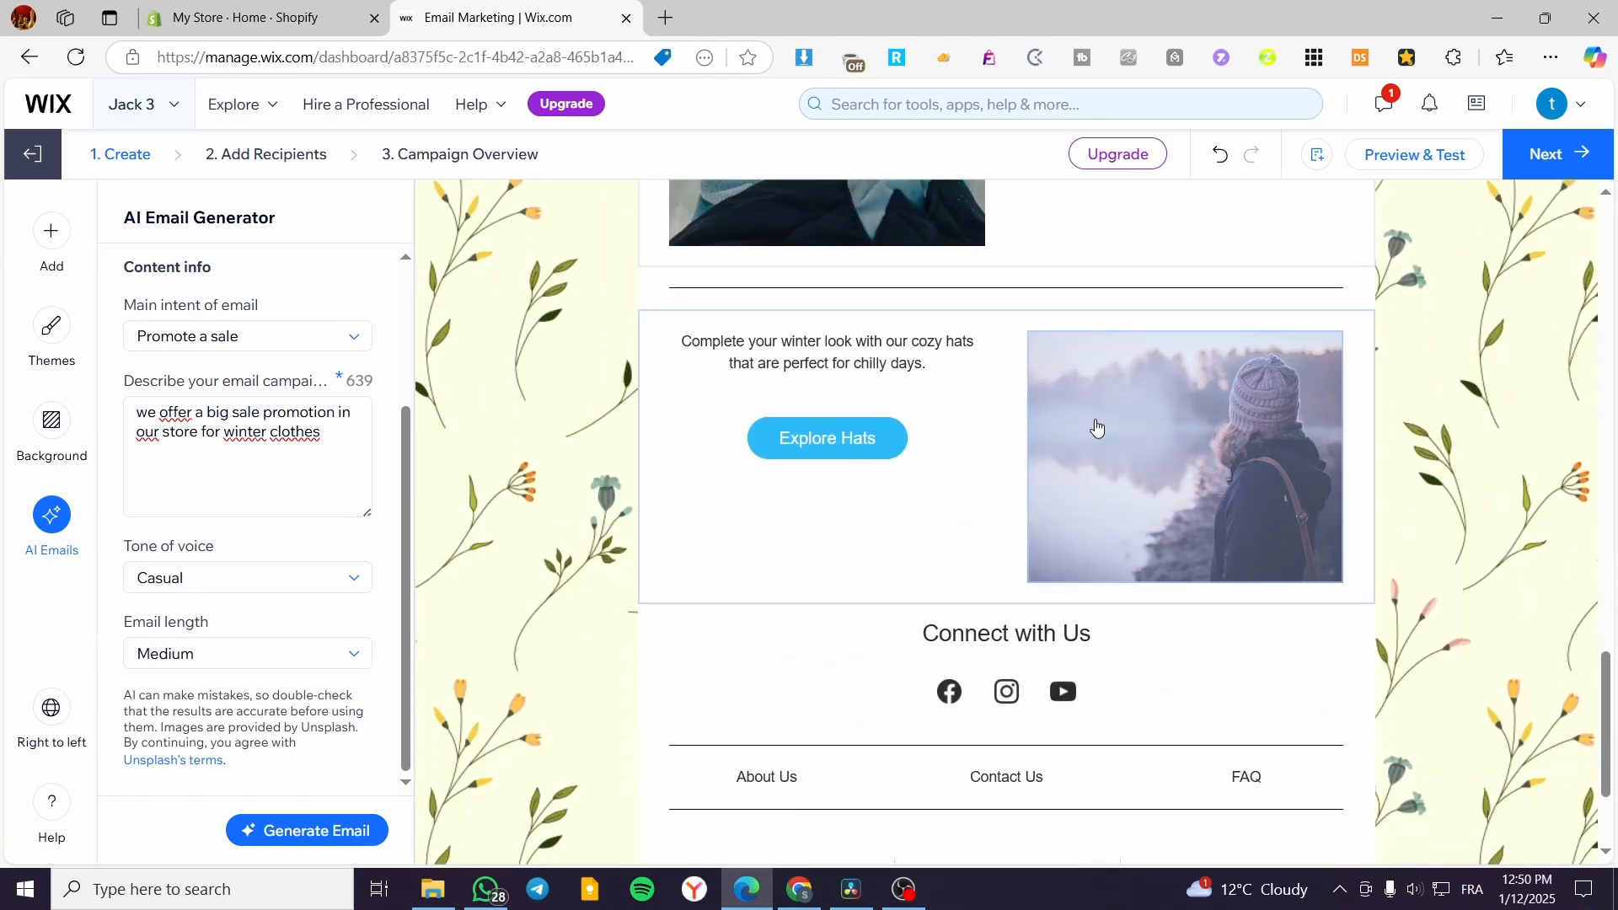
pyautogui.scroll(15, 1088, 472)
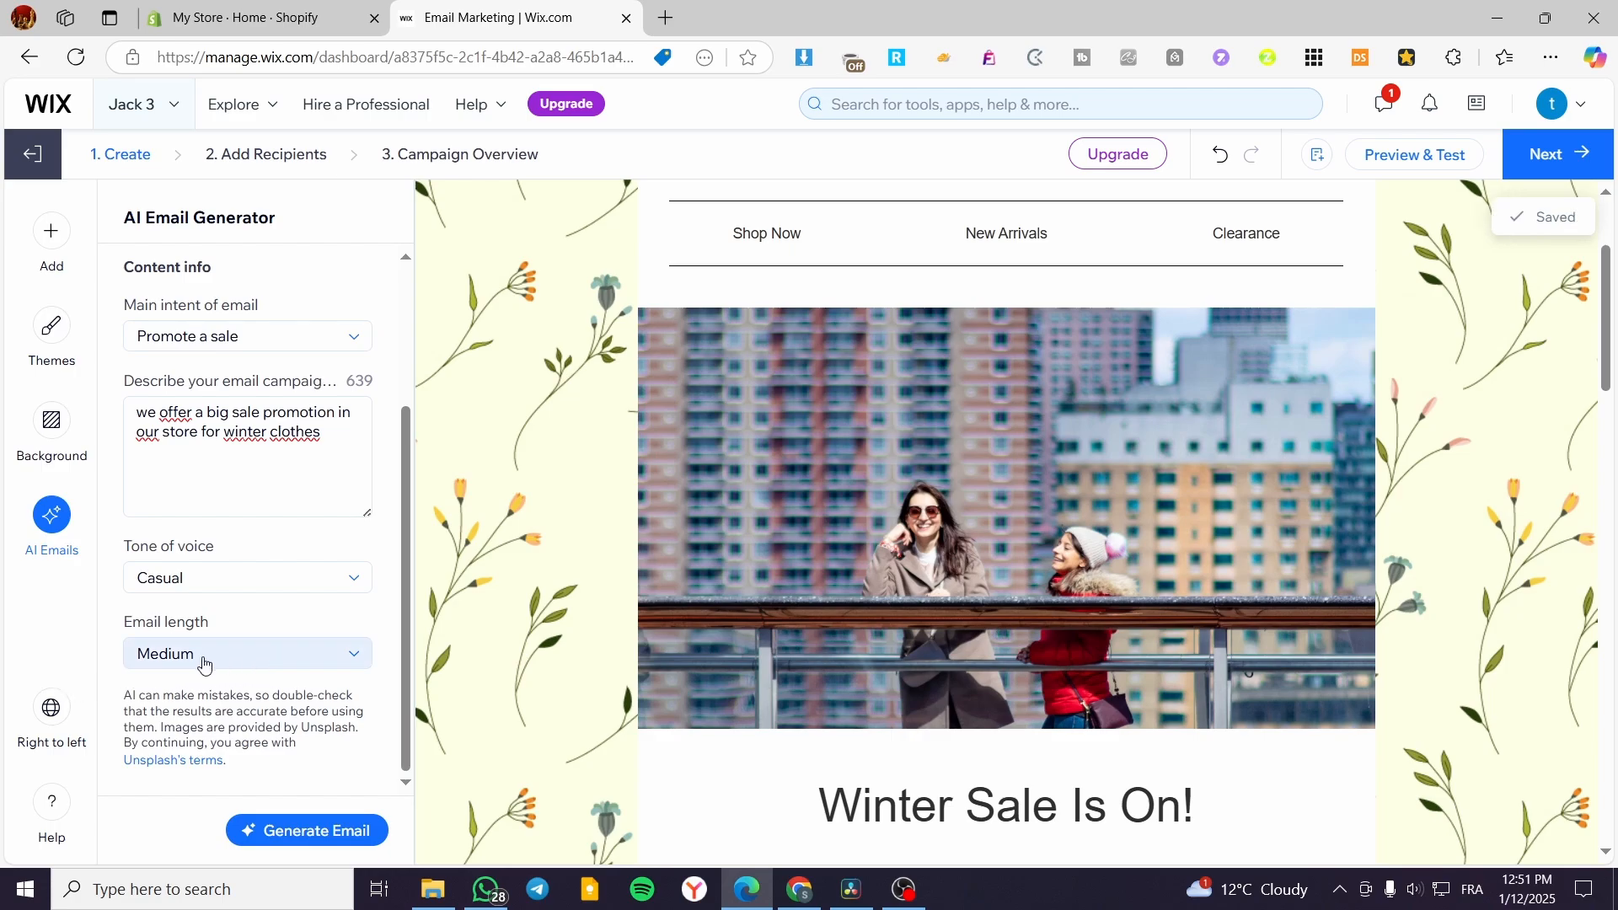
pyautogui.click(52, 708)
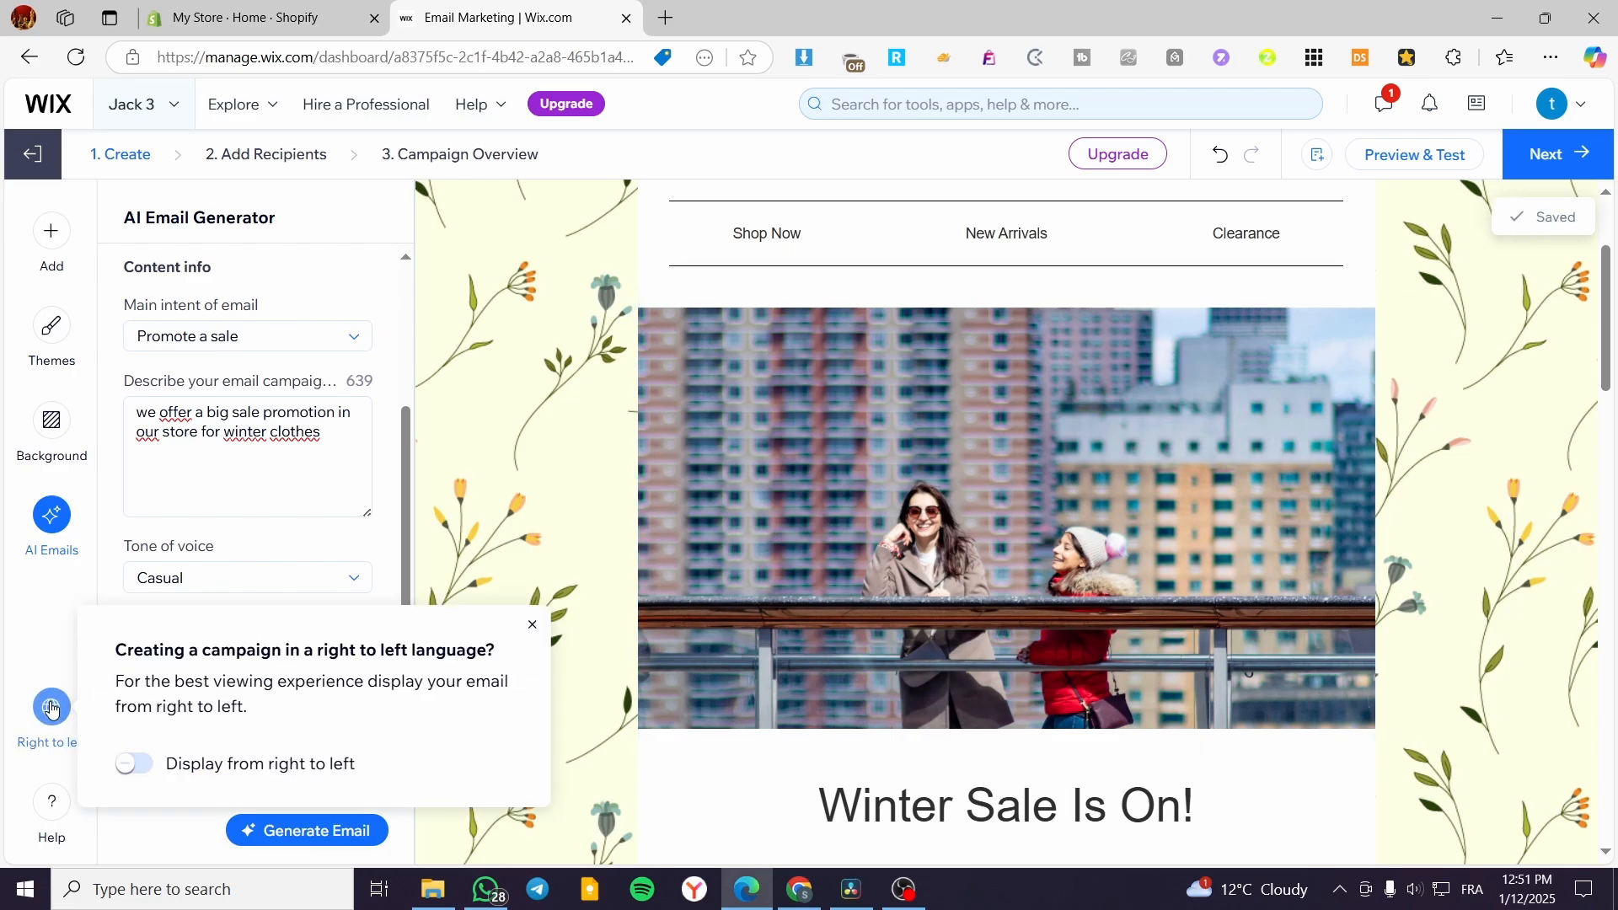
pyautogui.click(531, 624)
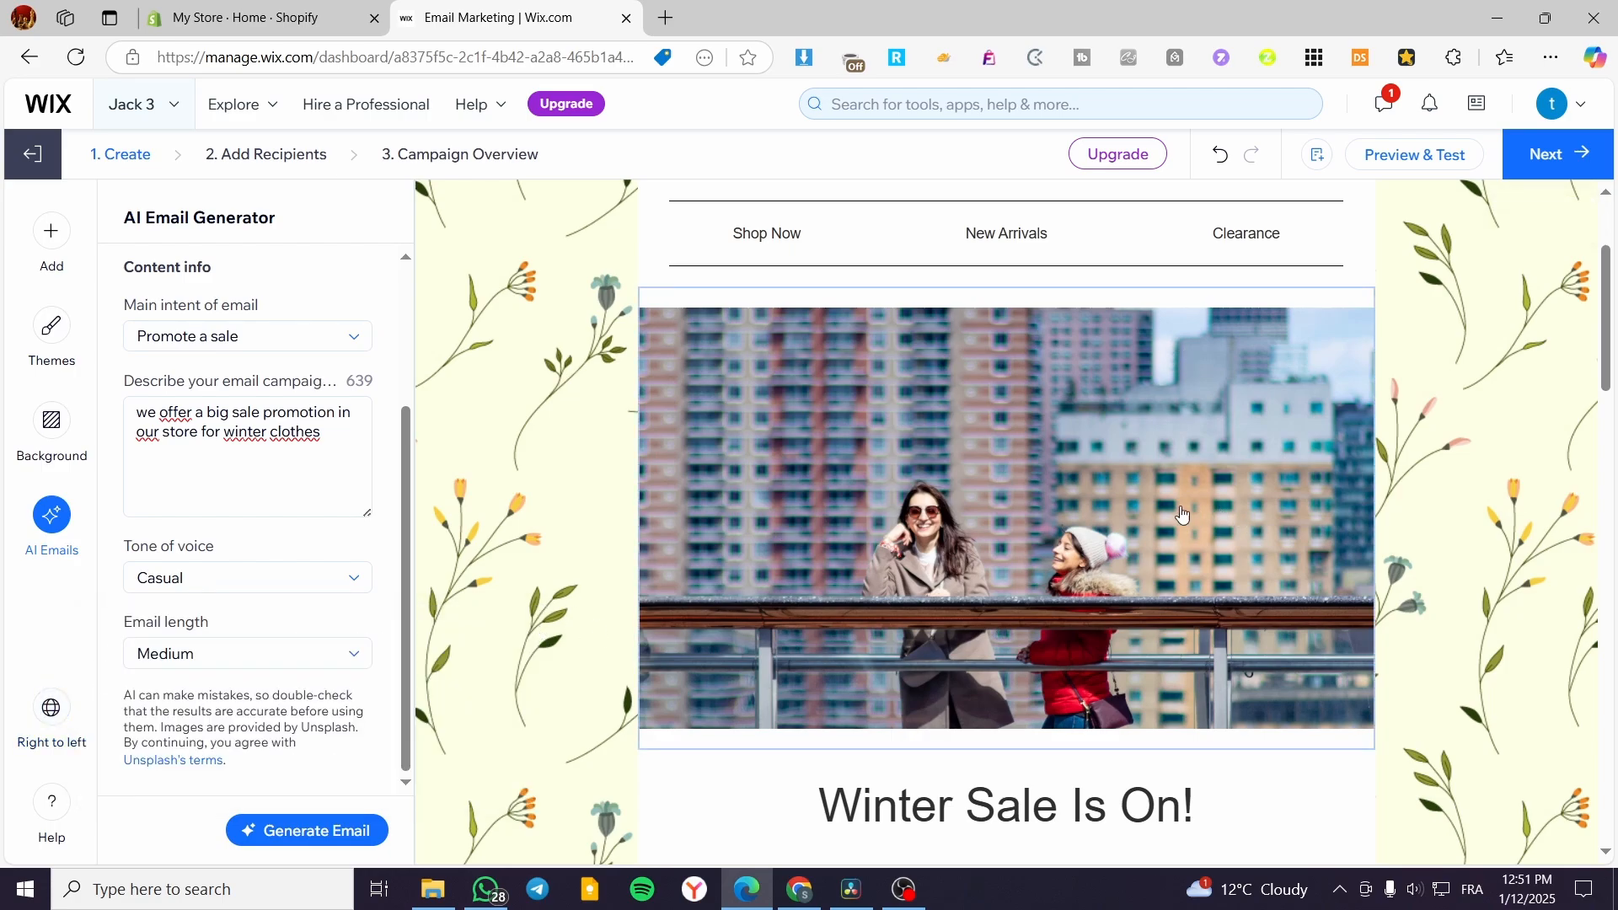
pyautogui.scroll(3, 1017, 529)
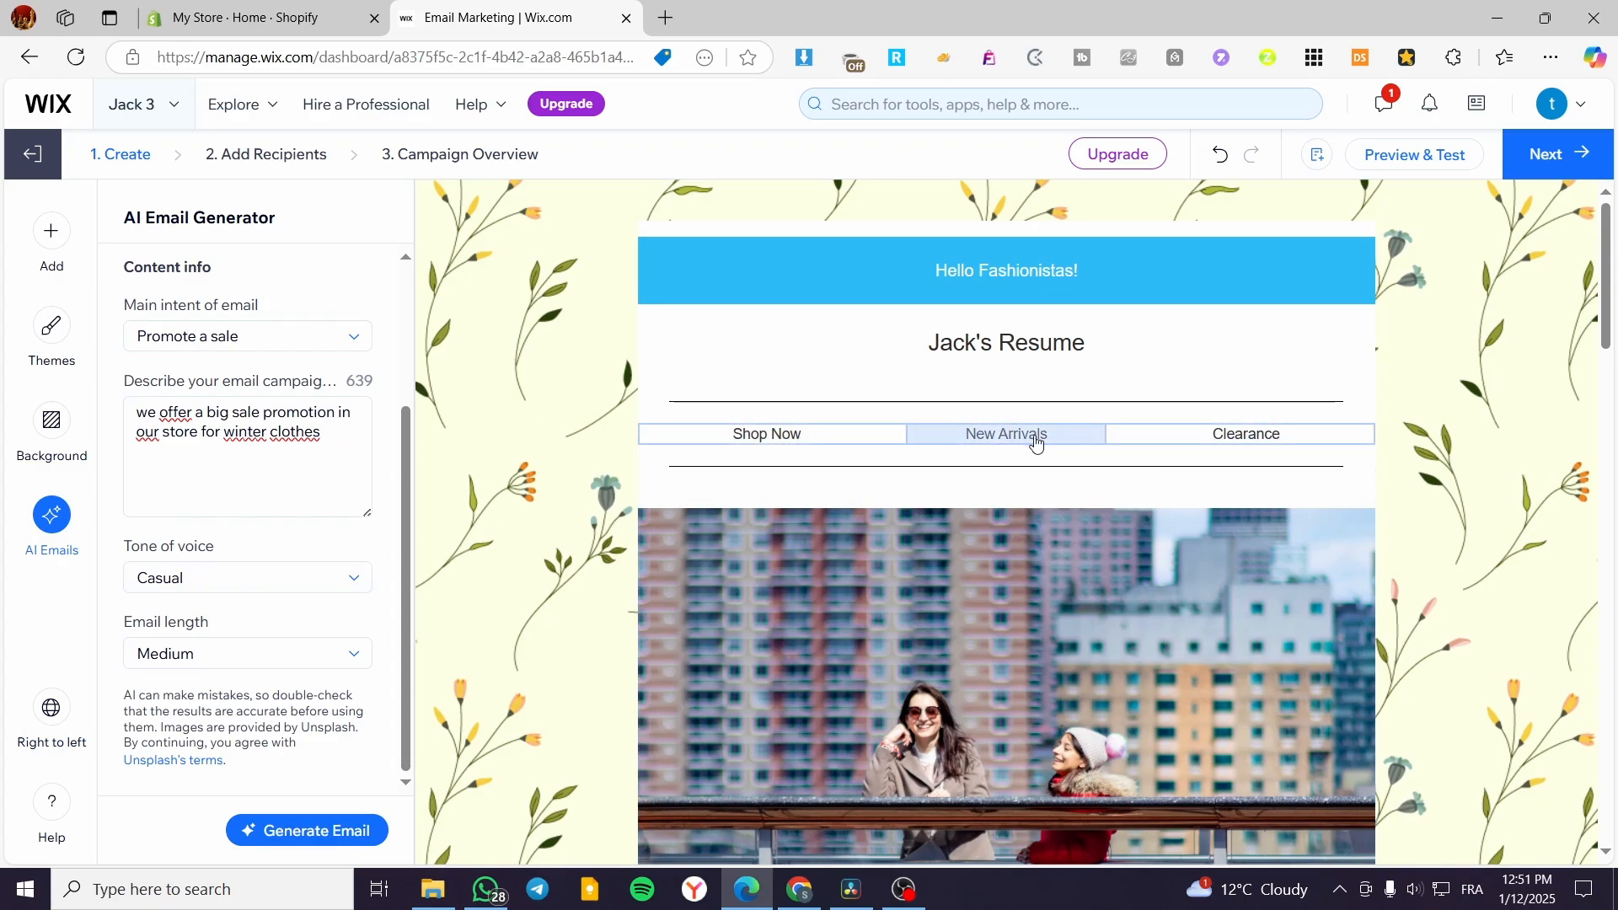
pyautogui.scroll(-8, 1036, 442)
pyautogui.scroll(8, 1038, 599)
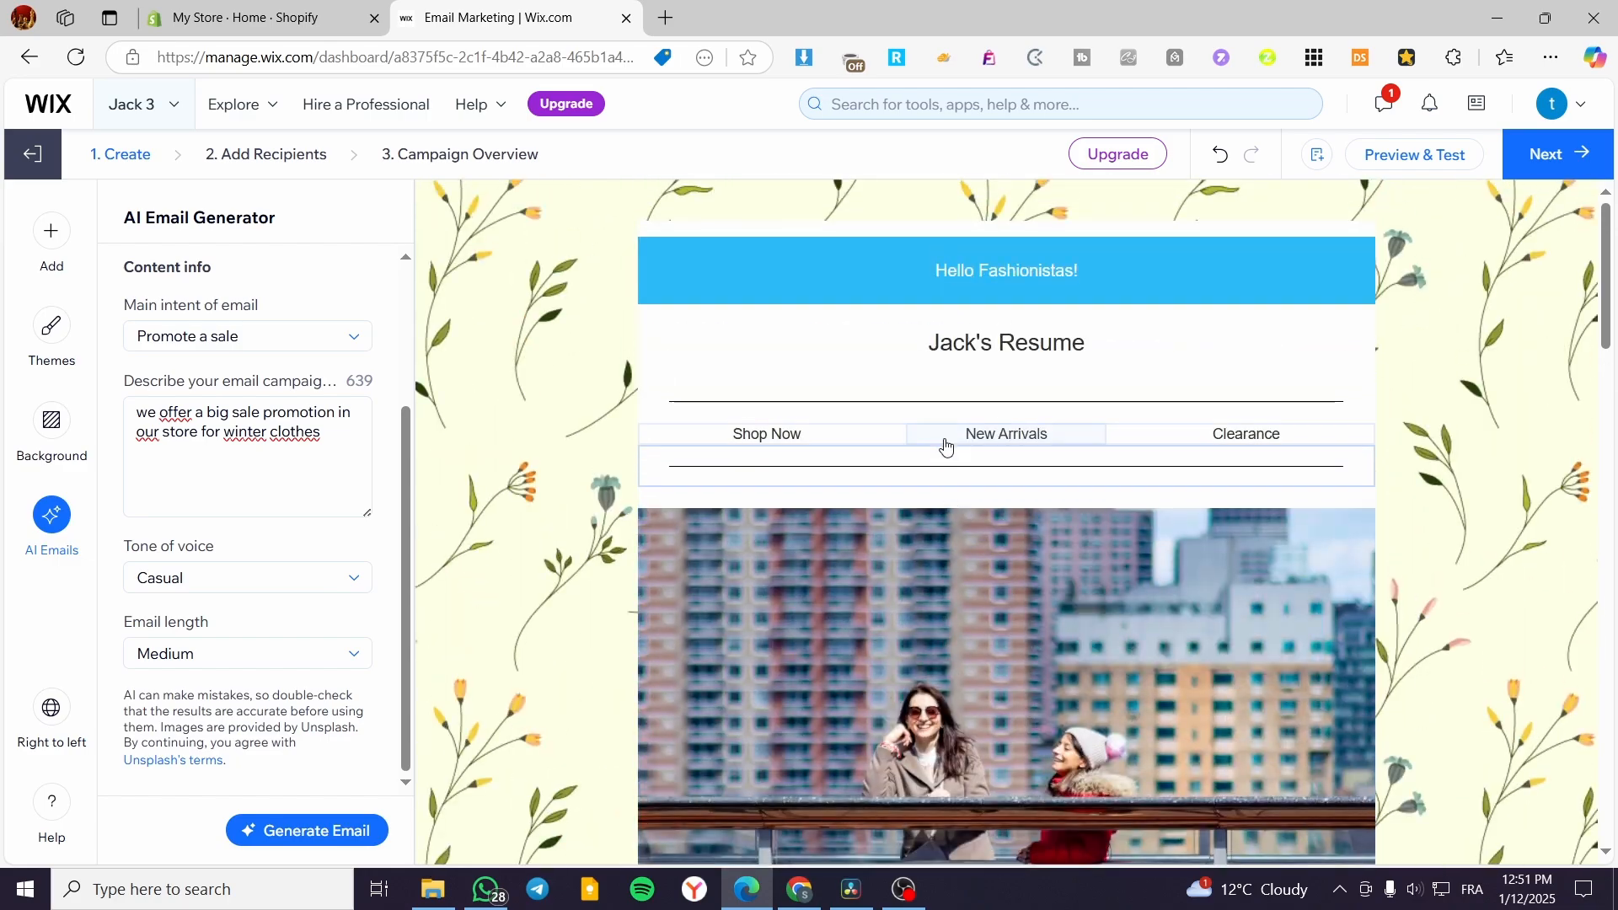
# - Inspect the text settings of the New Arrivals and Shop Now header items and the format options of the divider above them
pyautogui.click(982, 435)
pyautogui.click(988, 436)
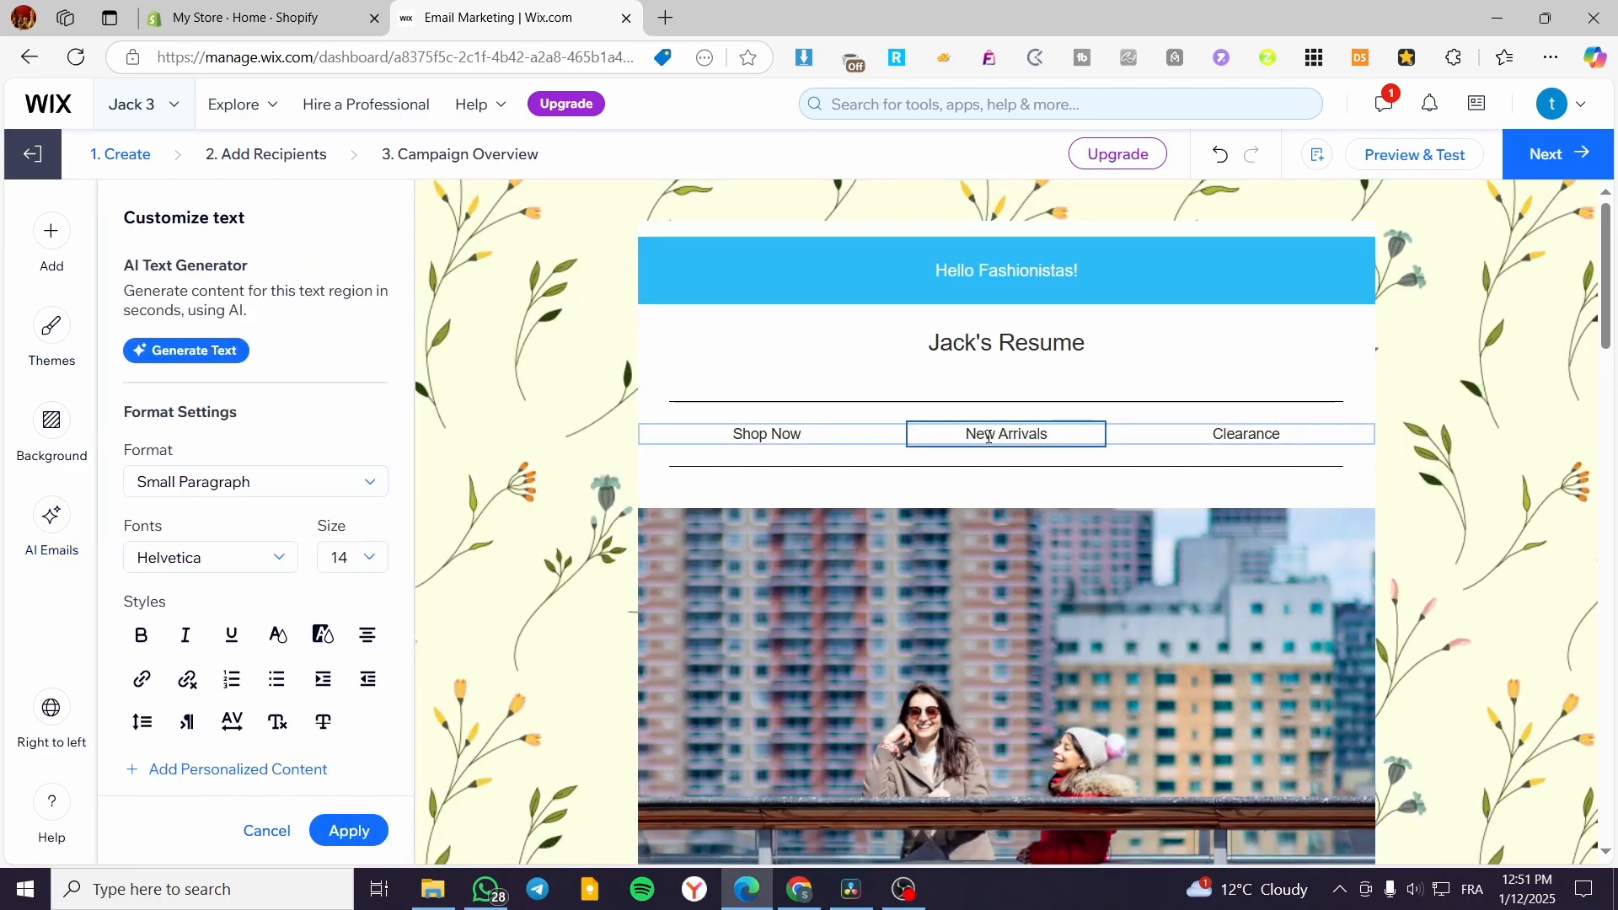
pyautogui.click(820, 438)
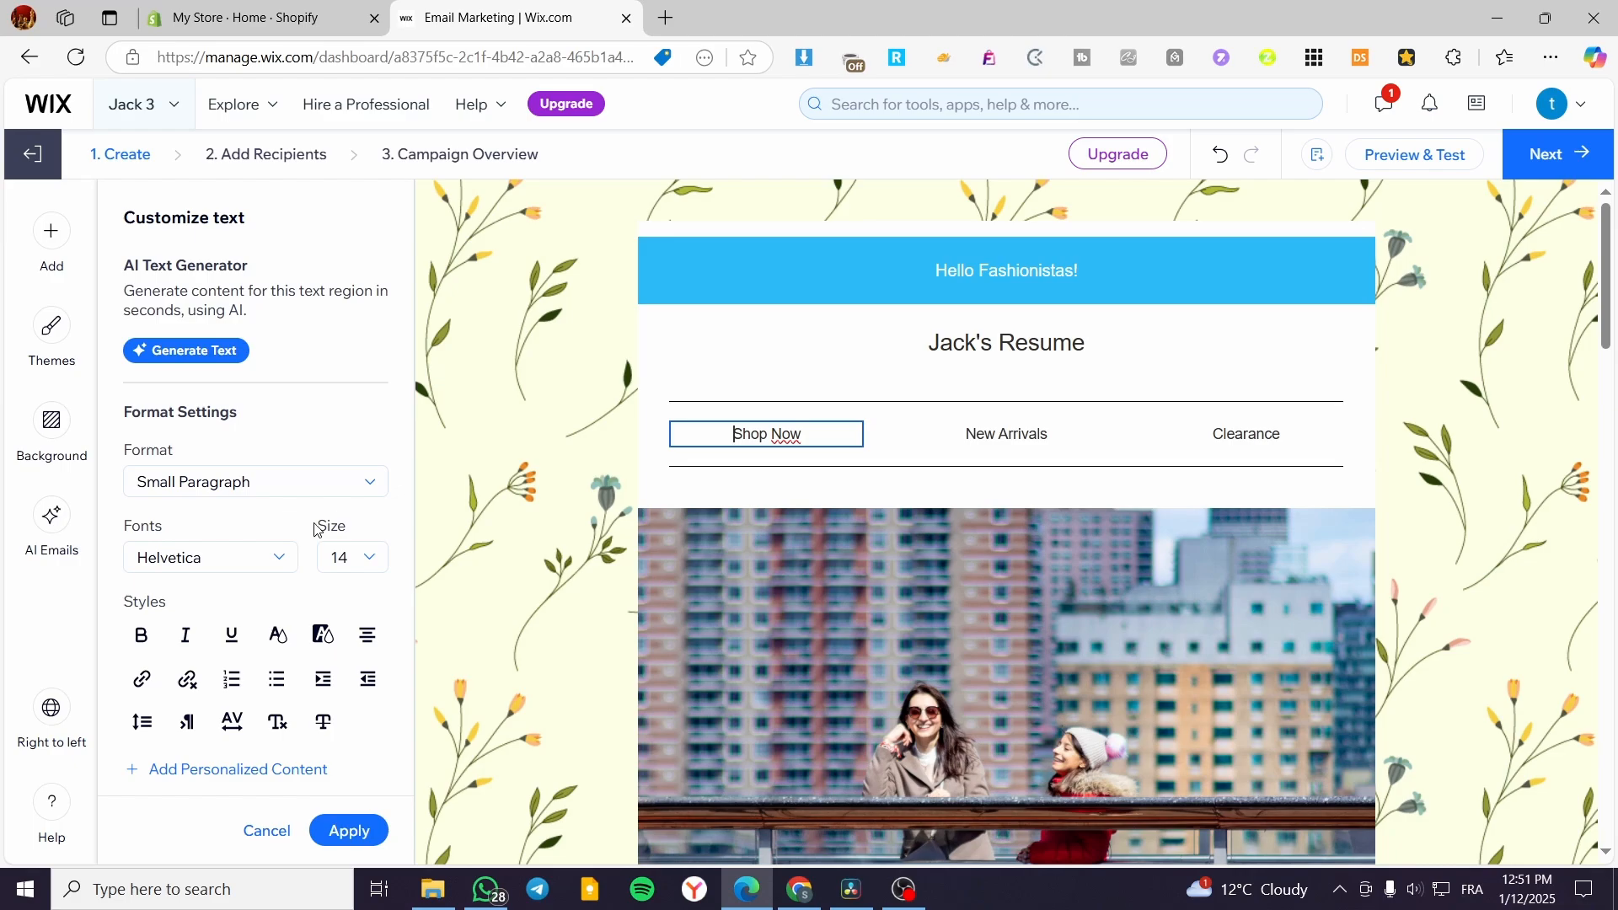
pyautogui.click(1005, 429)
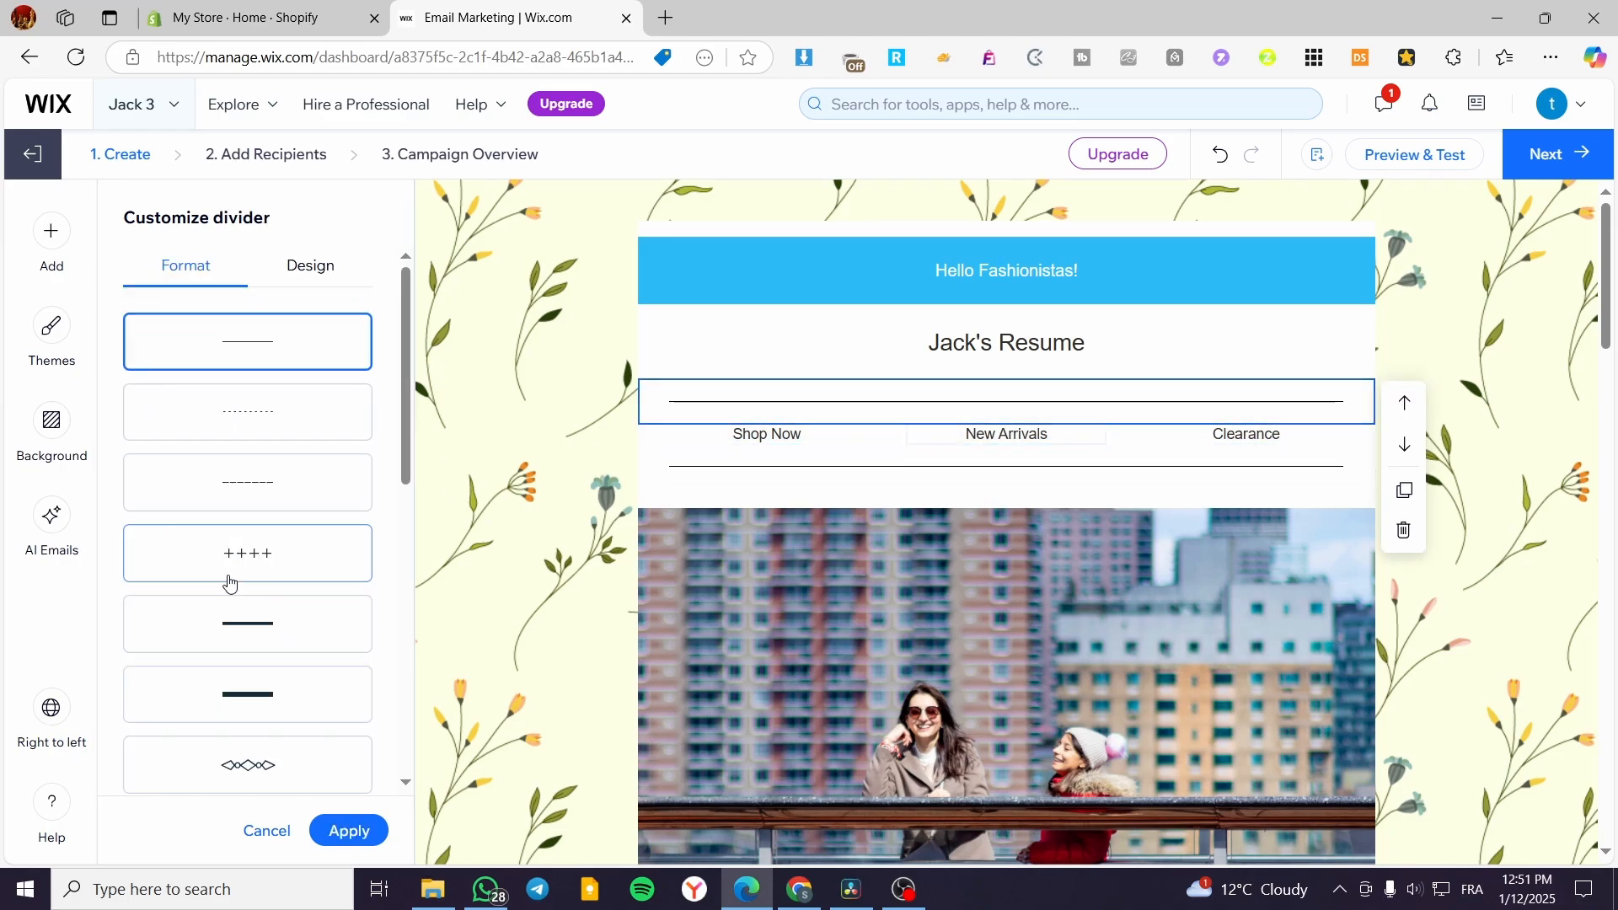
pyautogui.click(1019, 439)
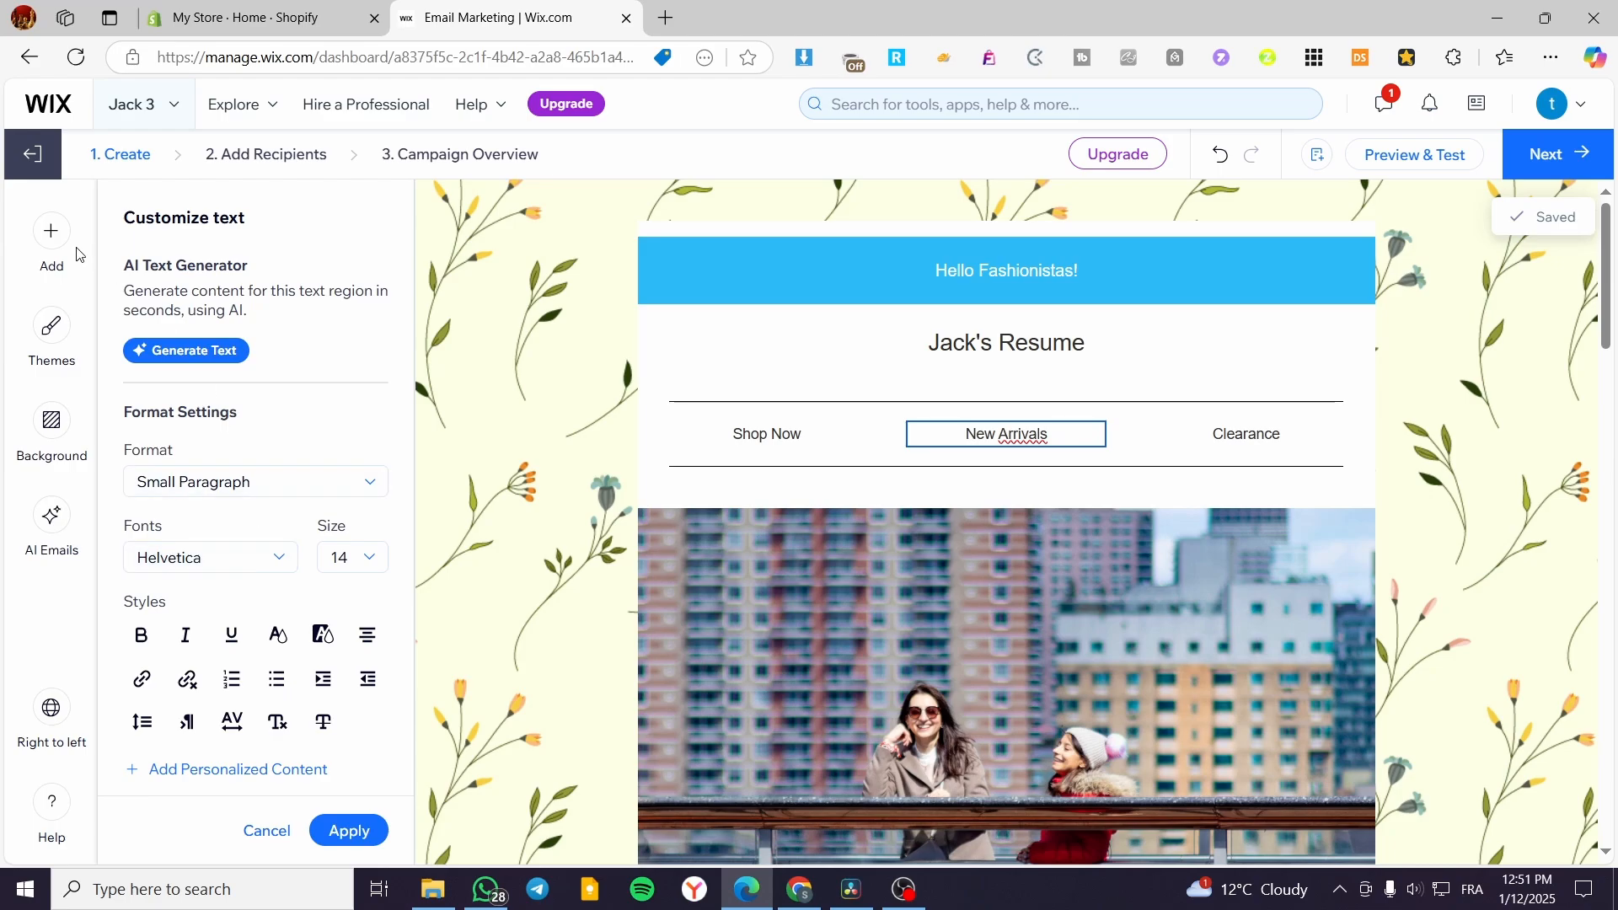
# - Inspect the link option of the Shop Now header item and the text settings of the Clearance item
pyautogui.click(51, 230)
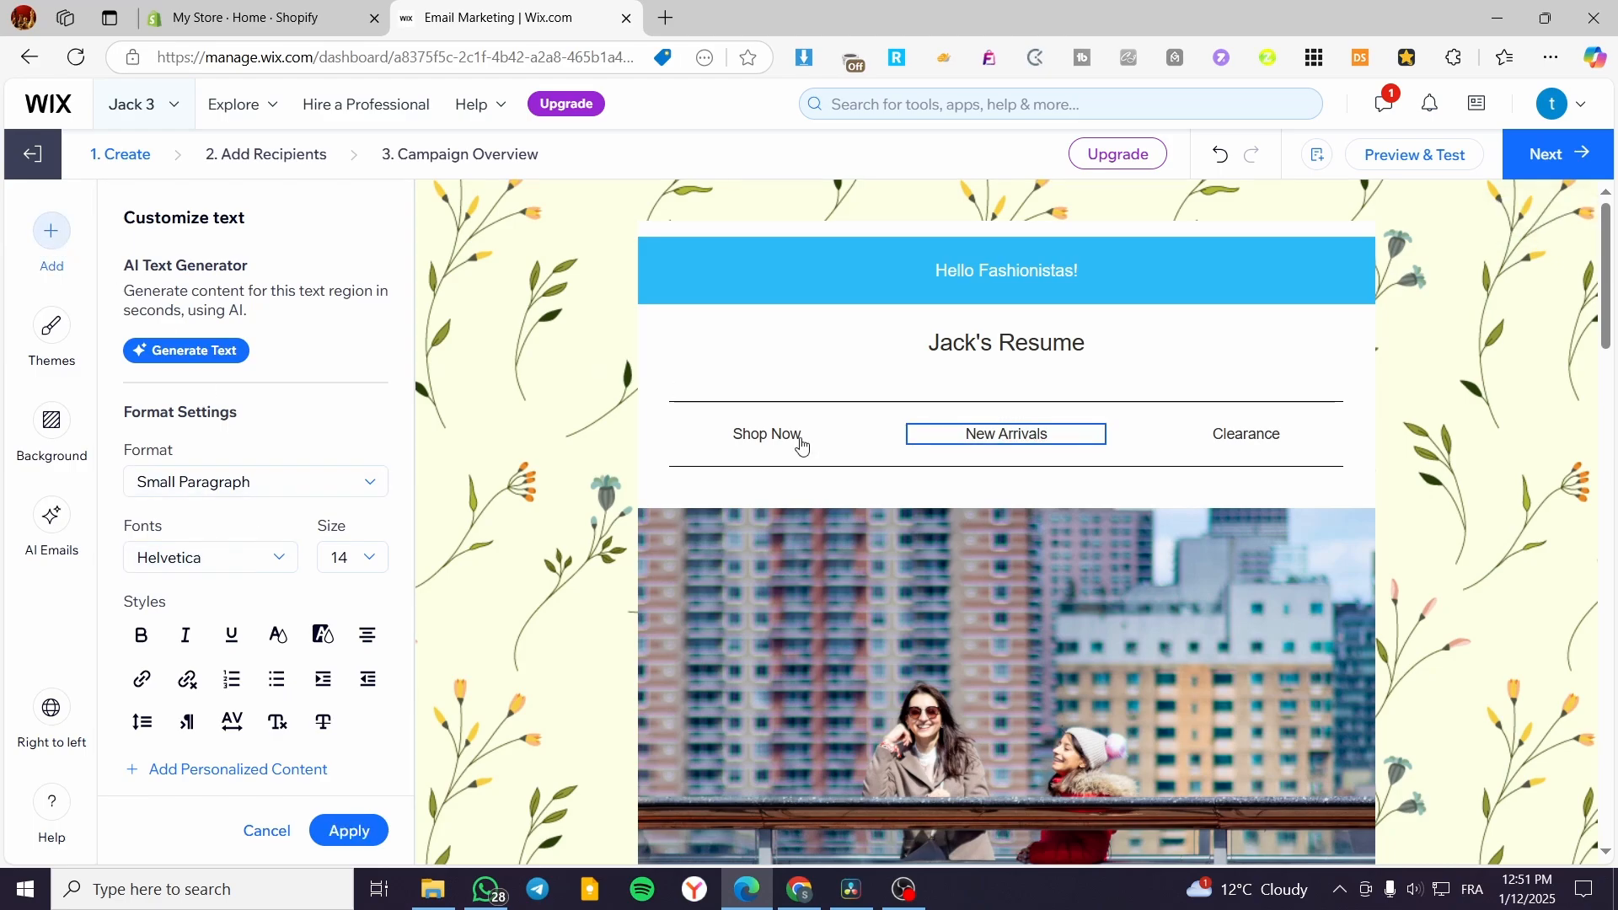
pyautogui.click(747, 440)
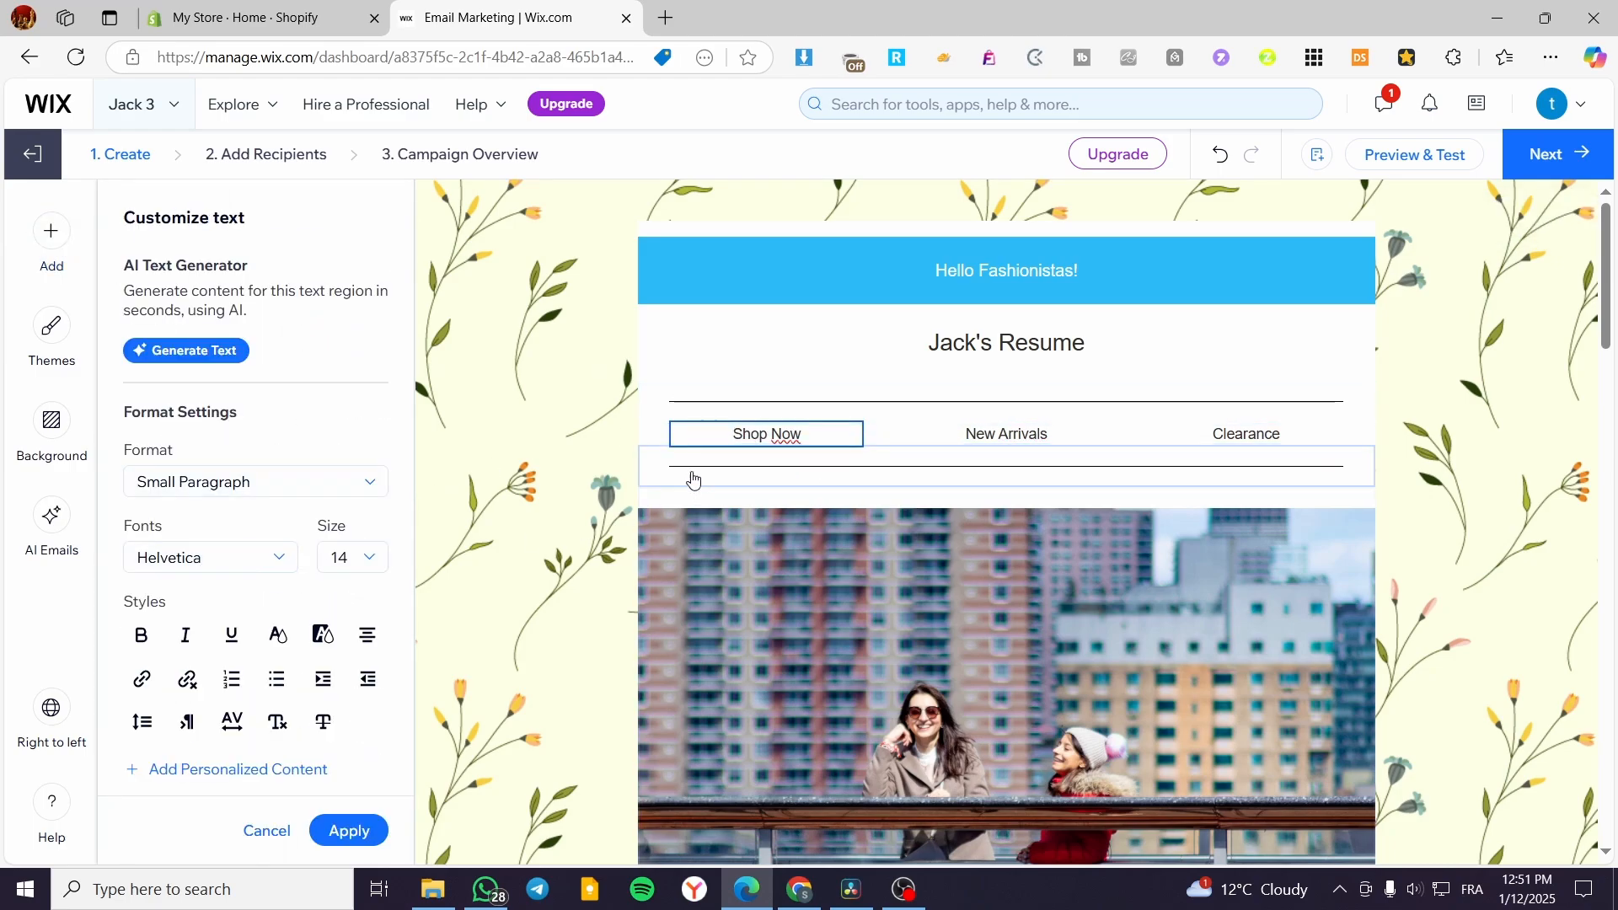
pyautogui.click(343, 832)
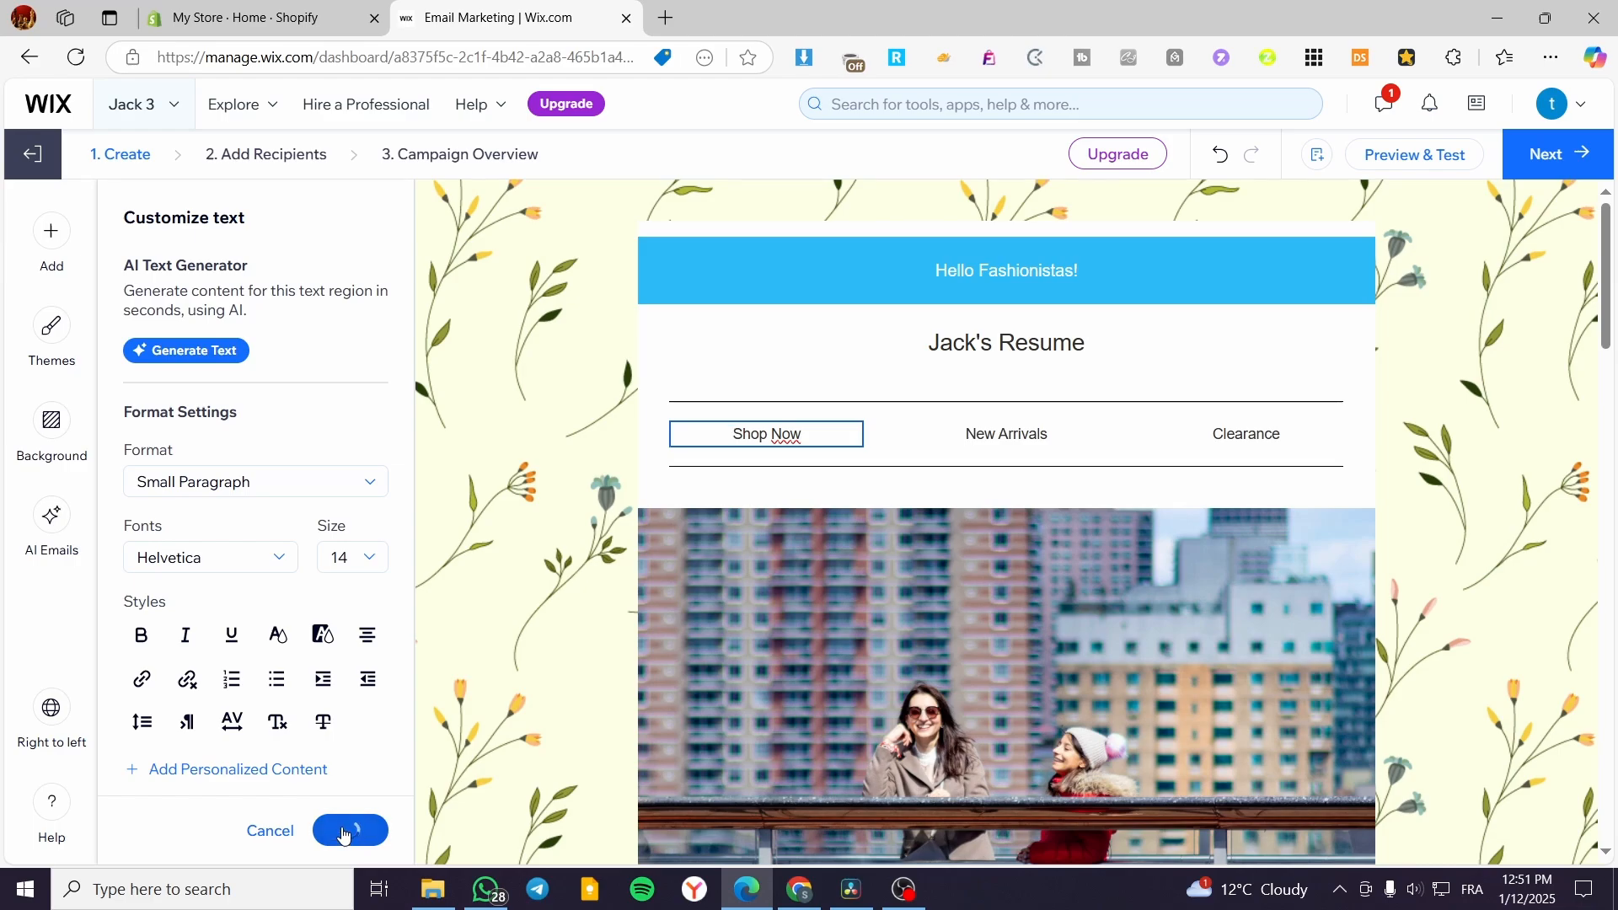
pyautogui.click(818, 440)
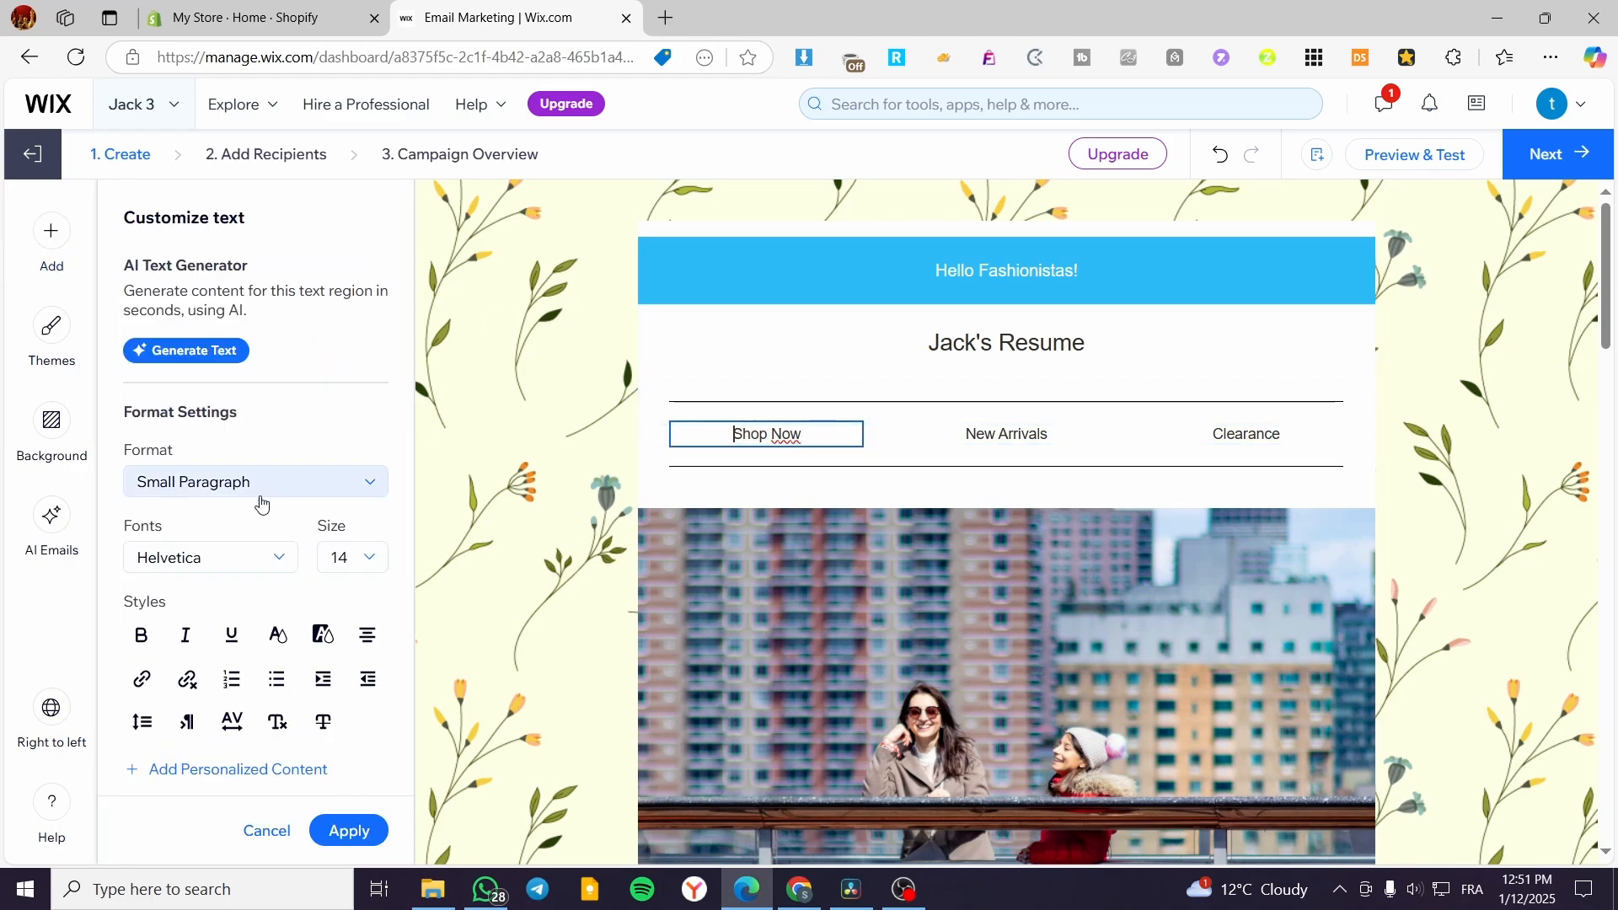
pyautogui.click(140, 681)
pyautogui.click(337, 666)
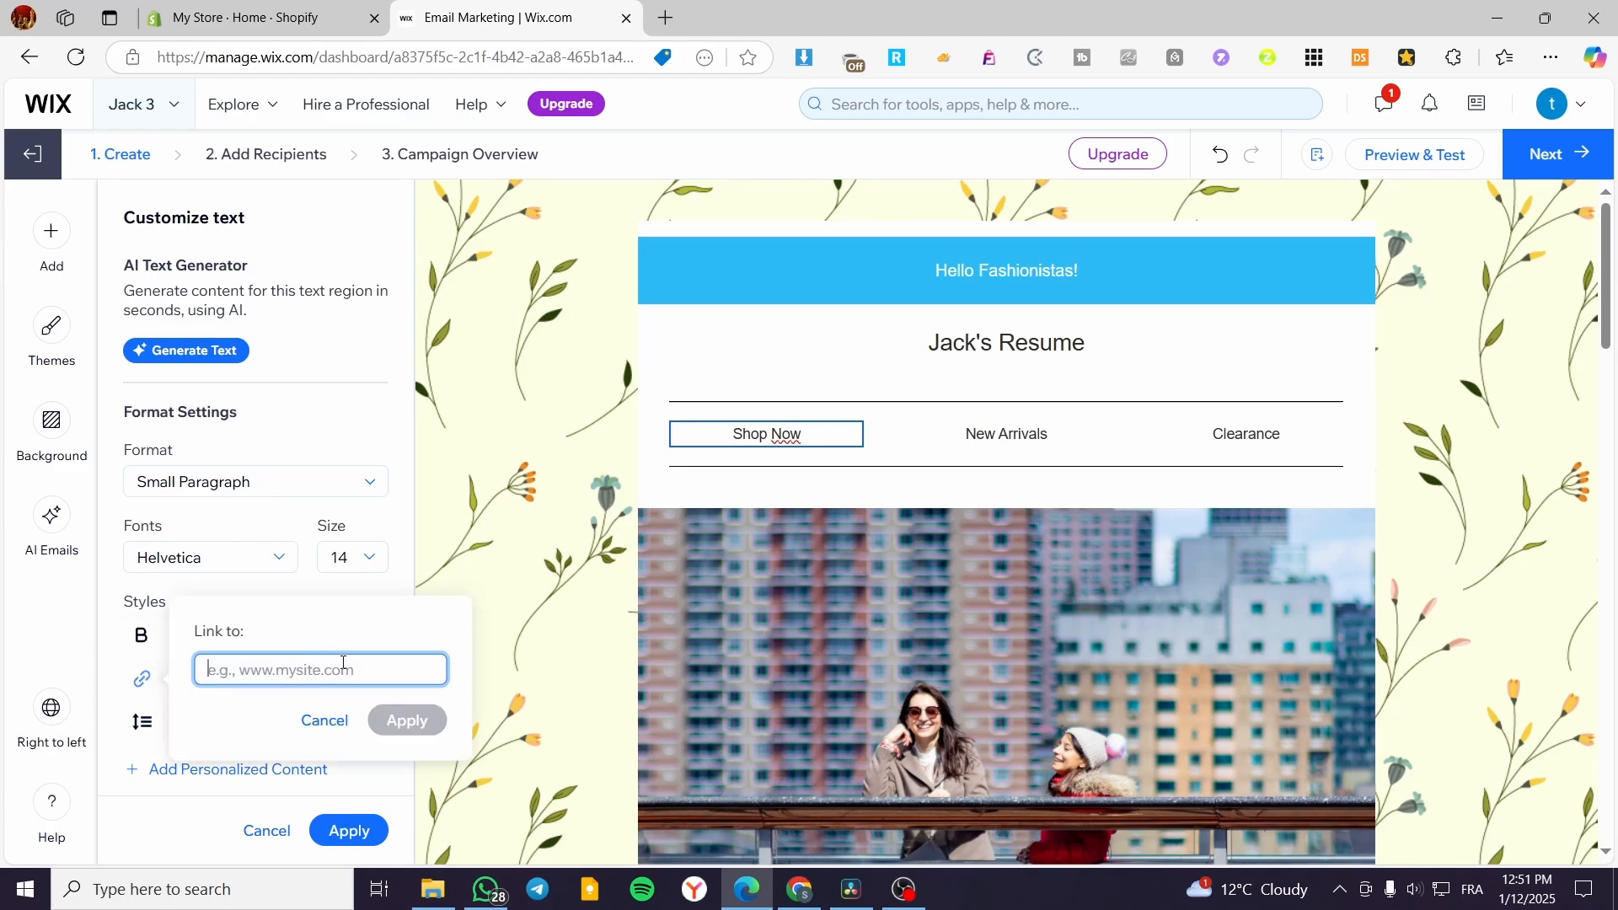
pyautogui.click(1016, 443)
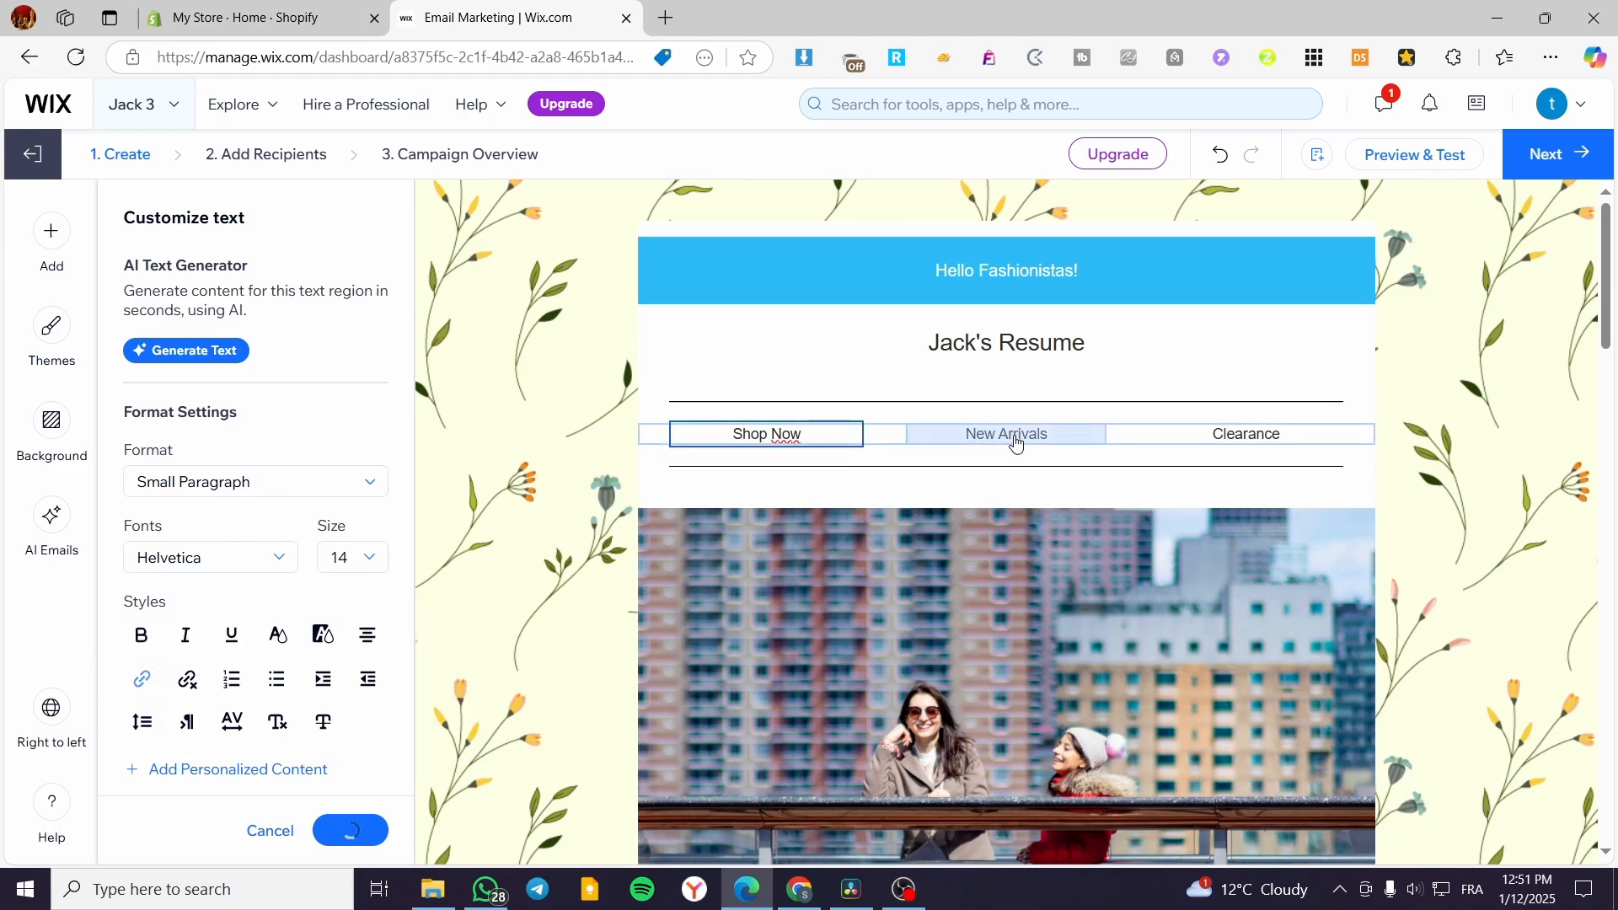
pyautogui.click(1232, 445)
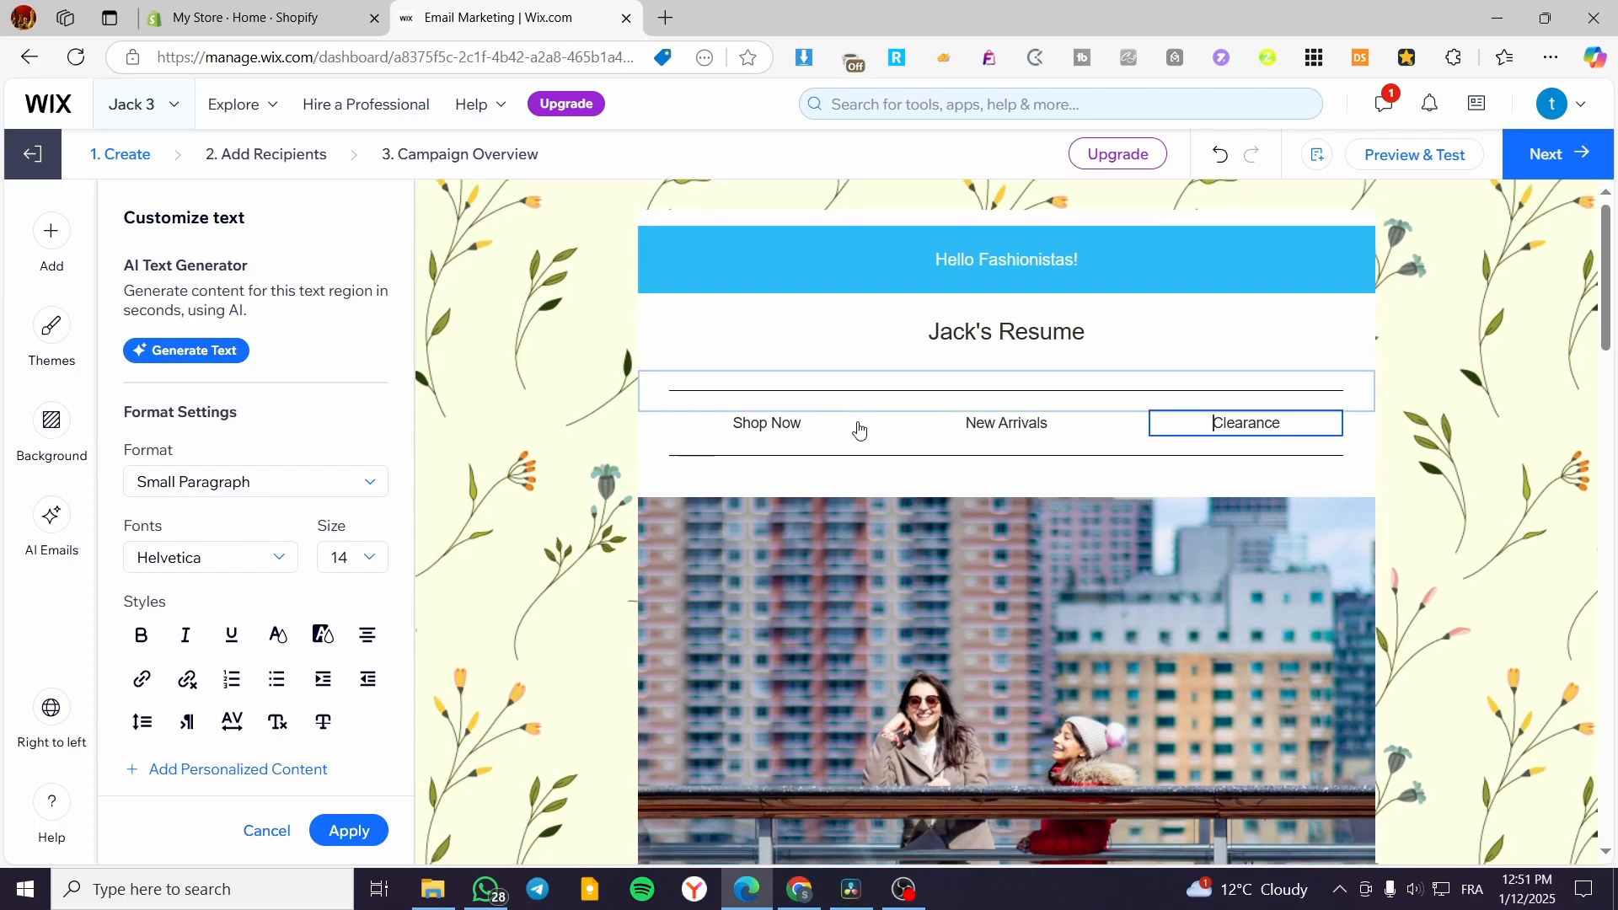
# - Look over the winter sale content of the email and leave the editor for the Email Marketing overview
pyautogui.scroll(-12, 859, 430)
pyautogui.scroll(6, 865, 426)
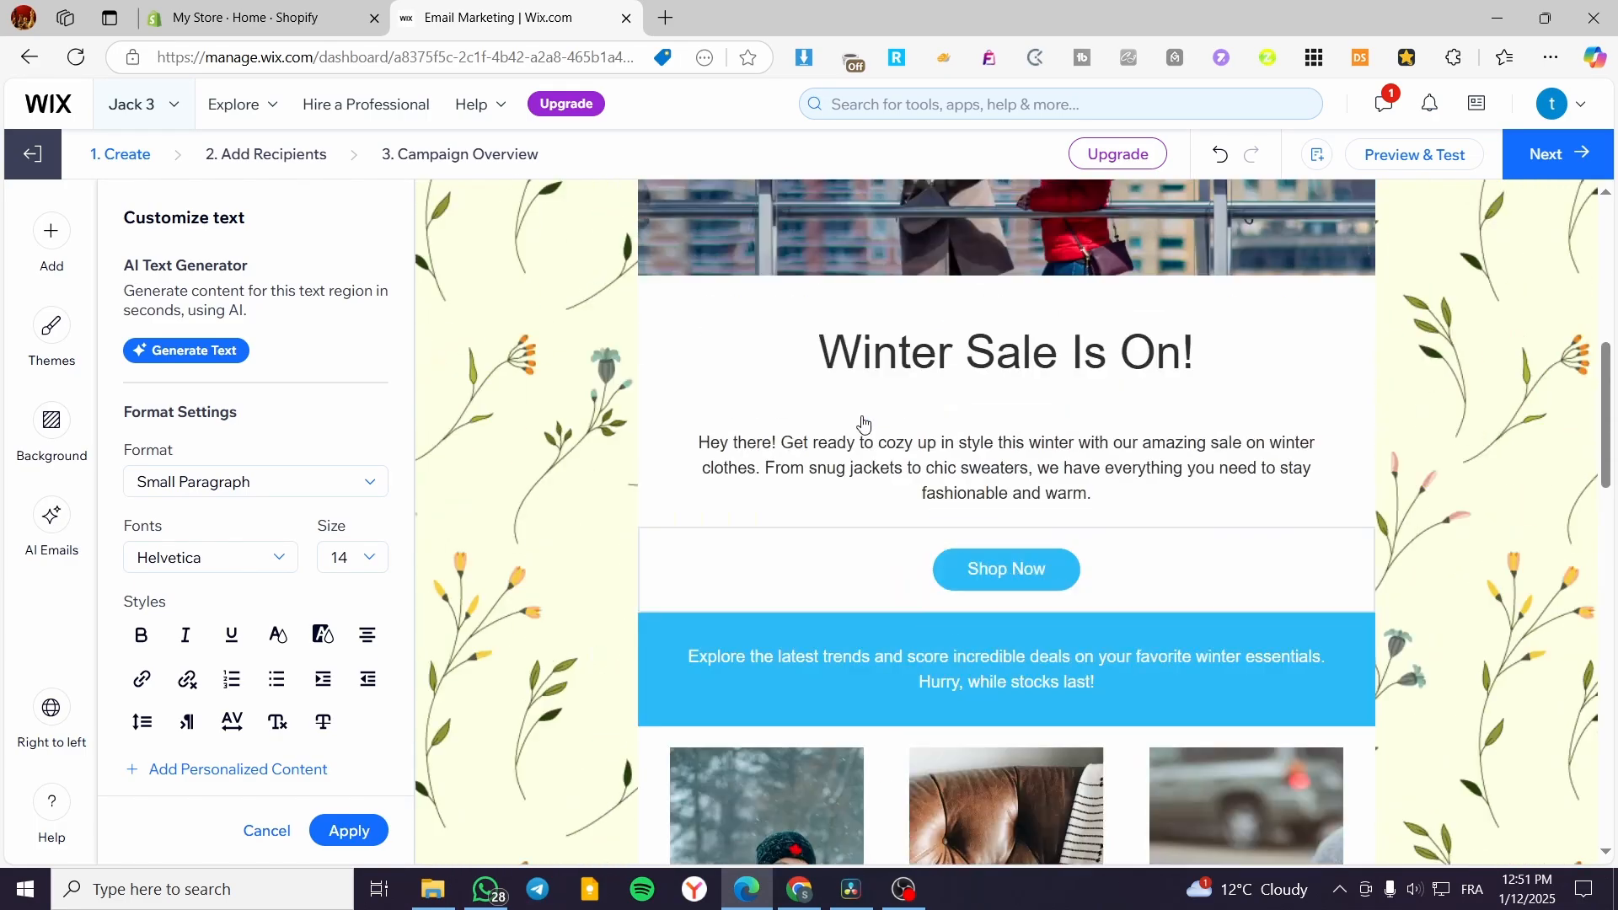
pyautogui.click(31, 153)
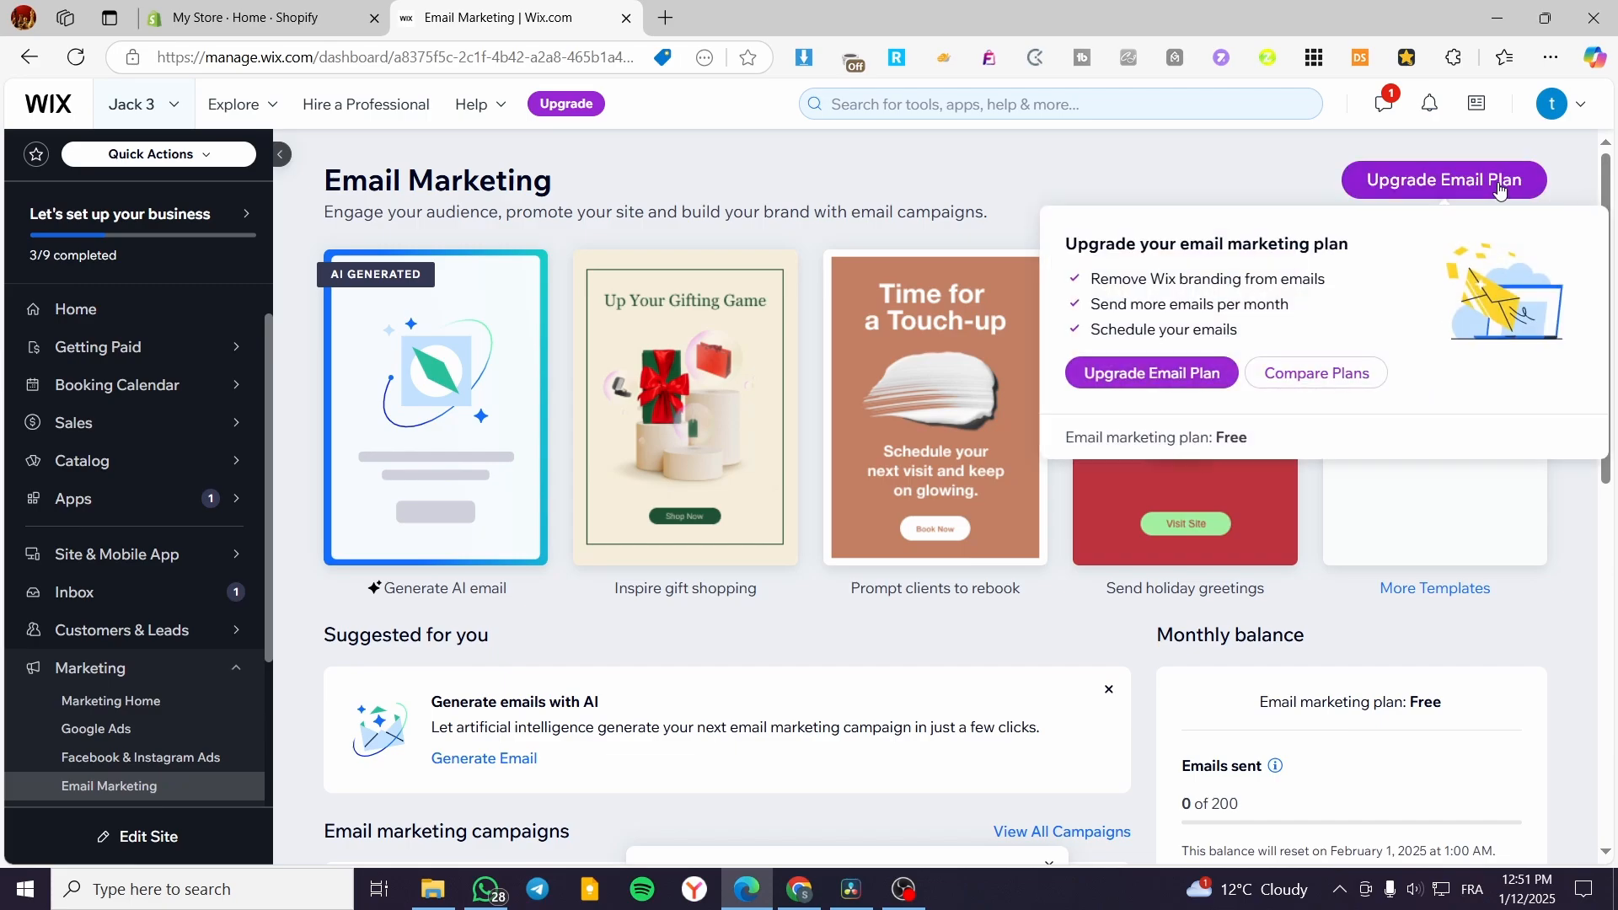
pyautogui.scroll(-2, 640, 189)
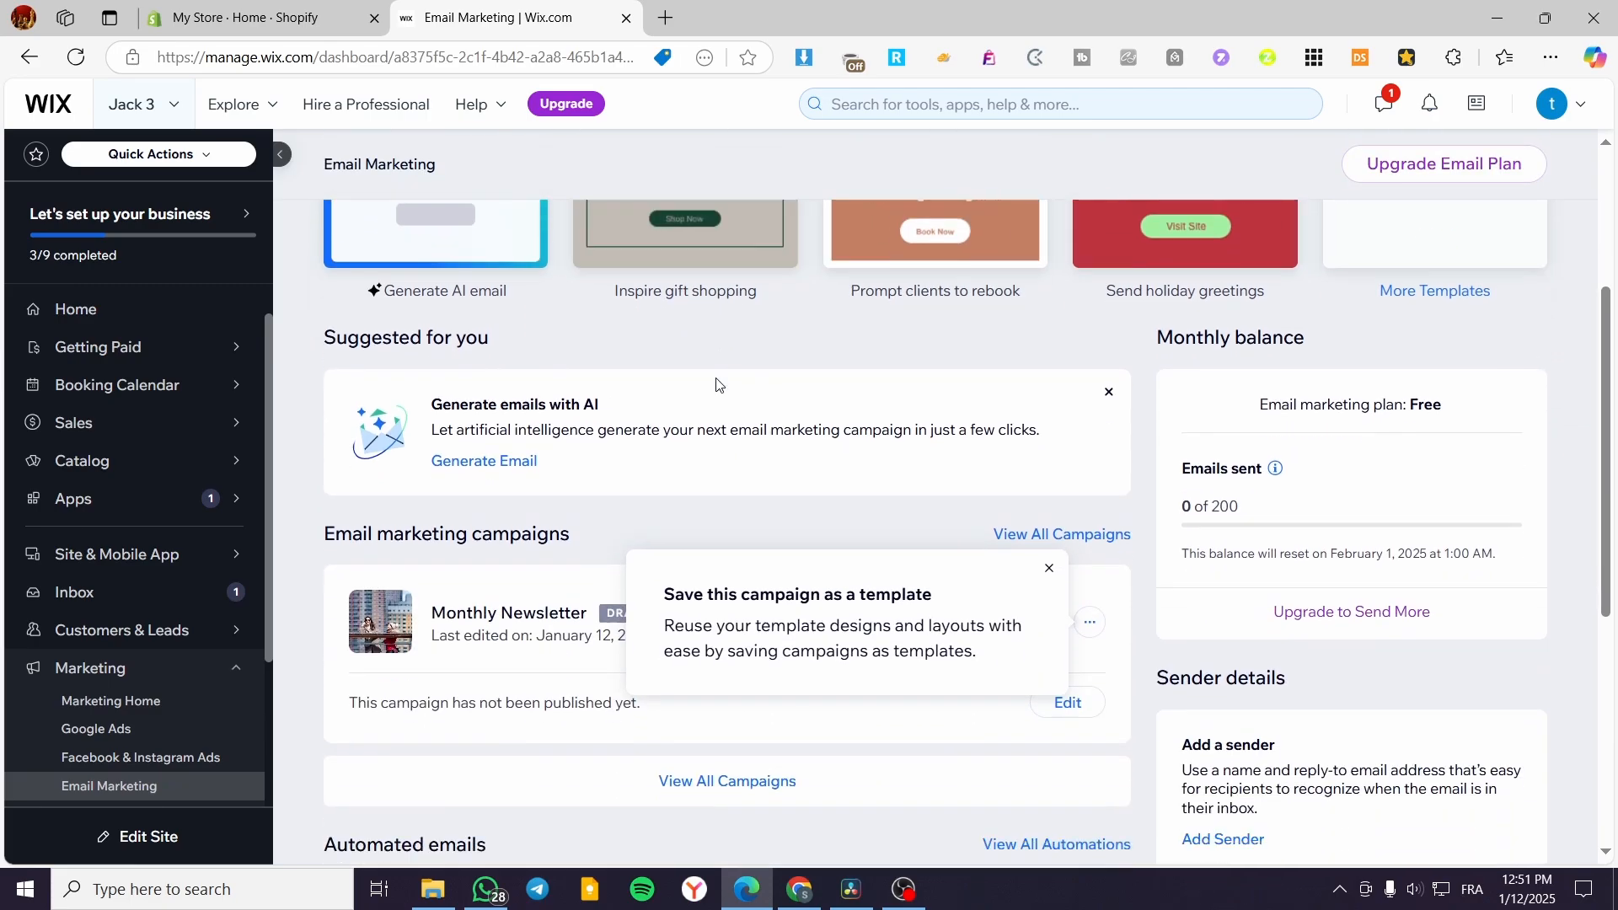
pyautogui.scroll(3, 659, 456)
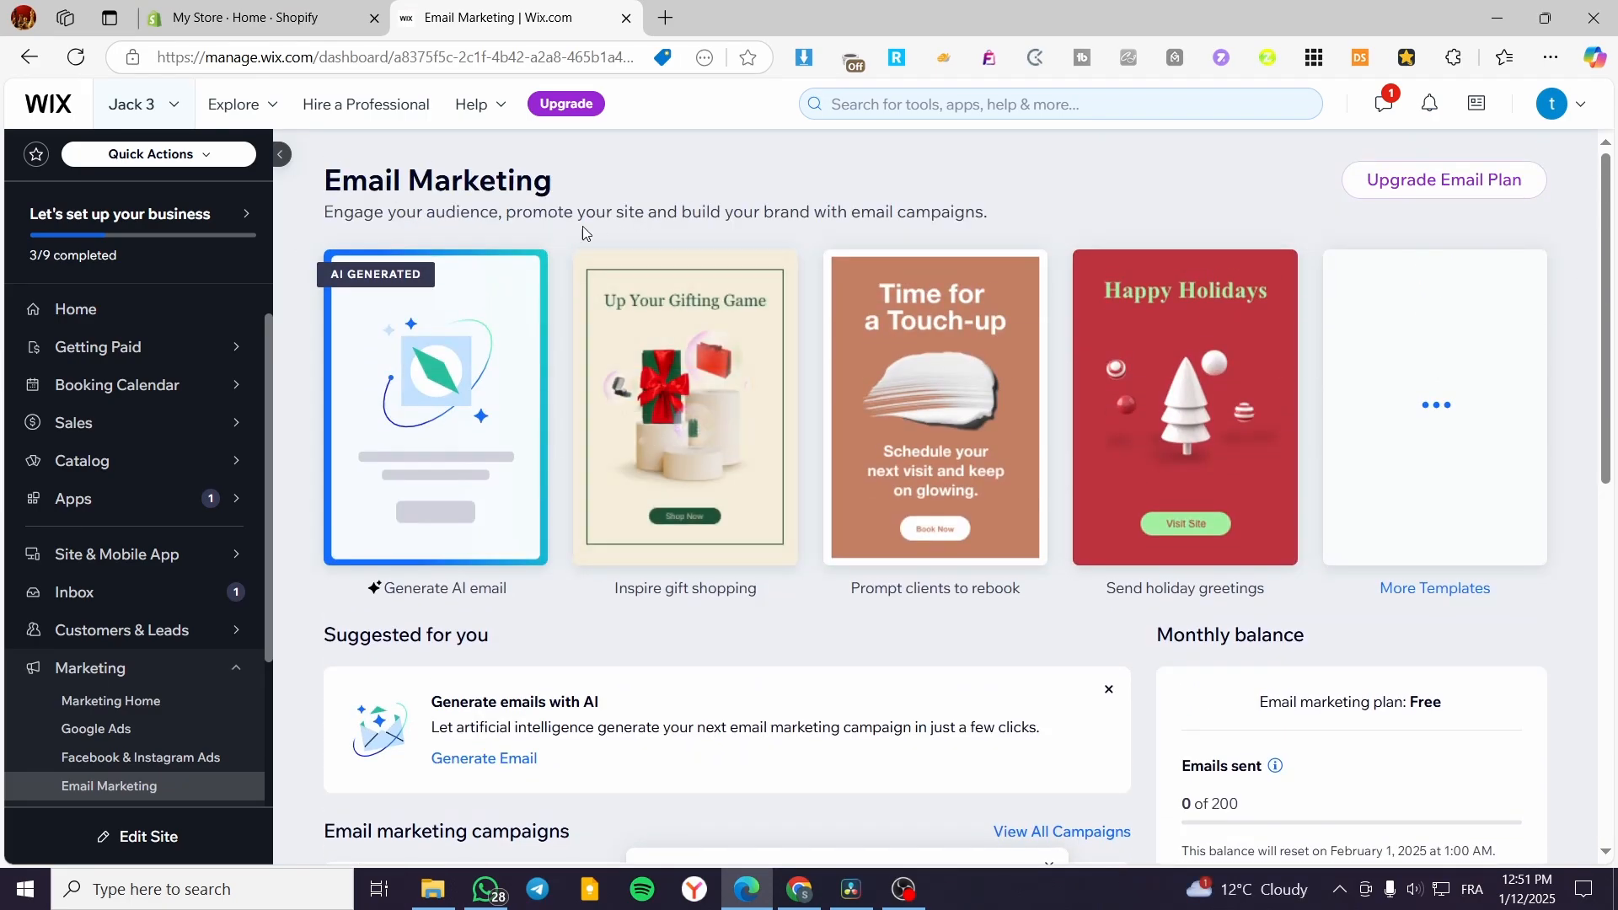
# - Open the full list of email templates and browse the basic and designed templates
pyautogui.moveTo(1389, 410)
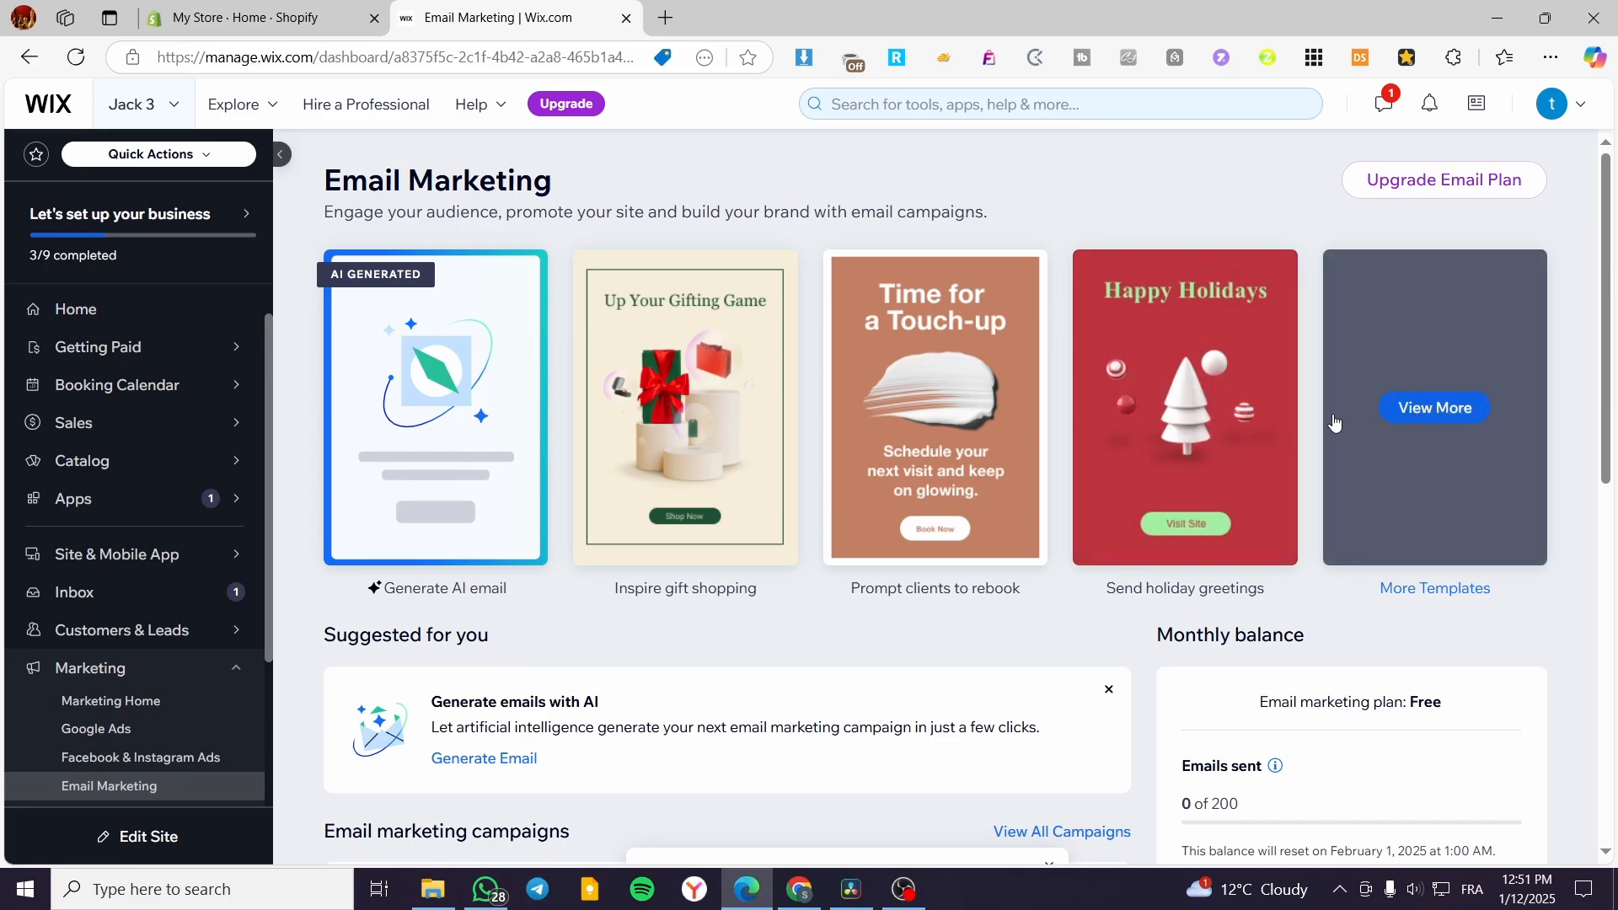
pyautogui.click(1433, 411)
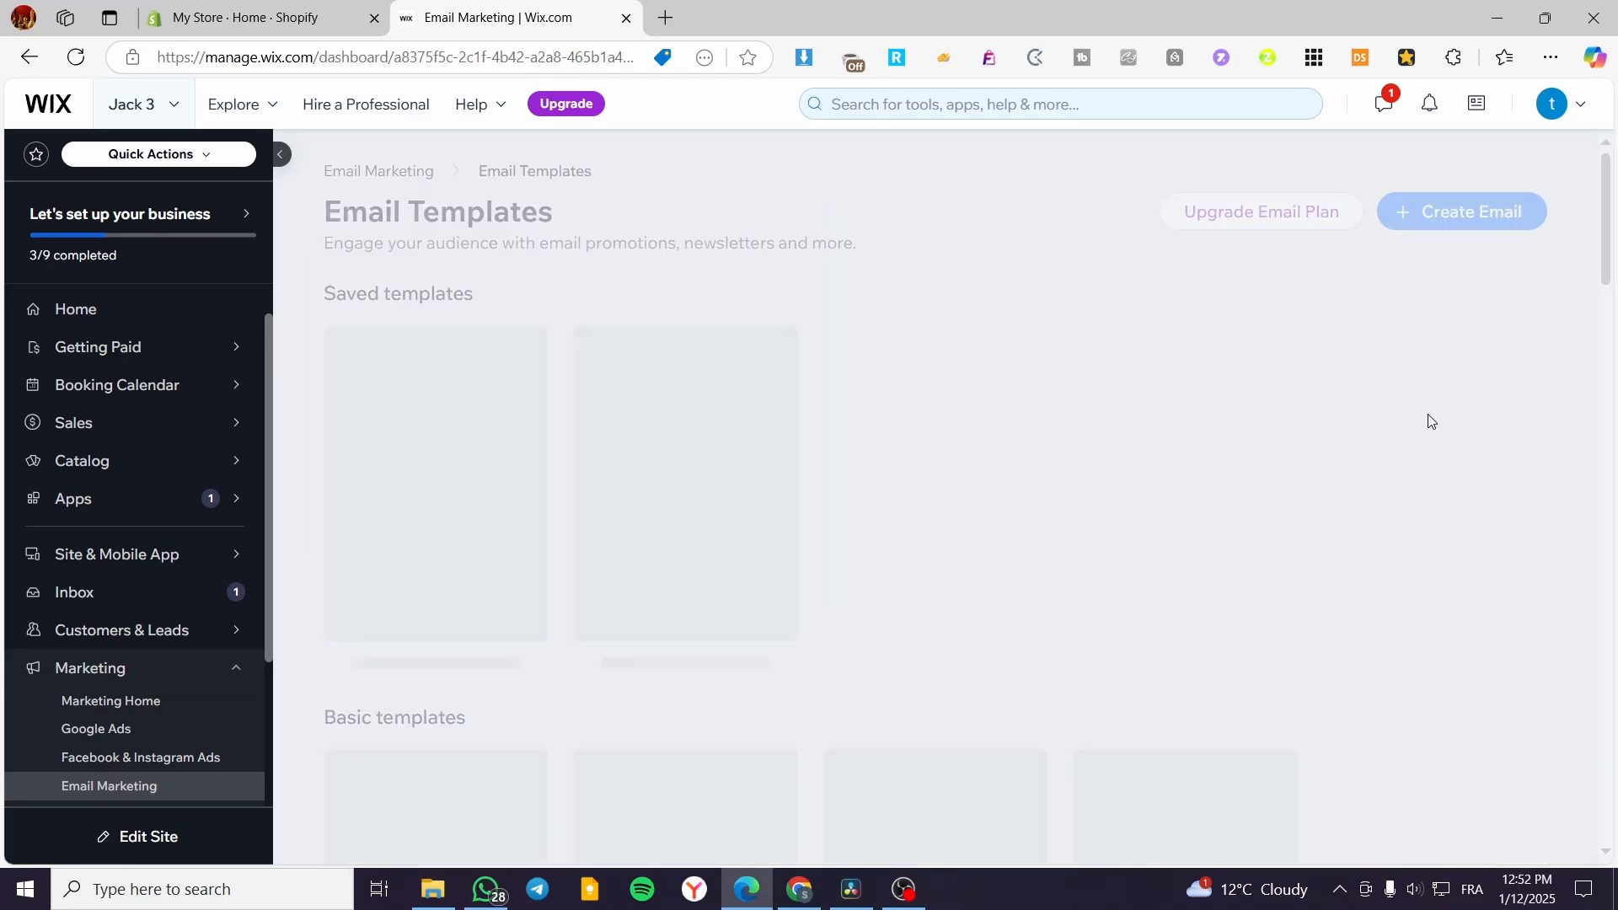
pyautogui.scroll(-4, 674, 404)
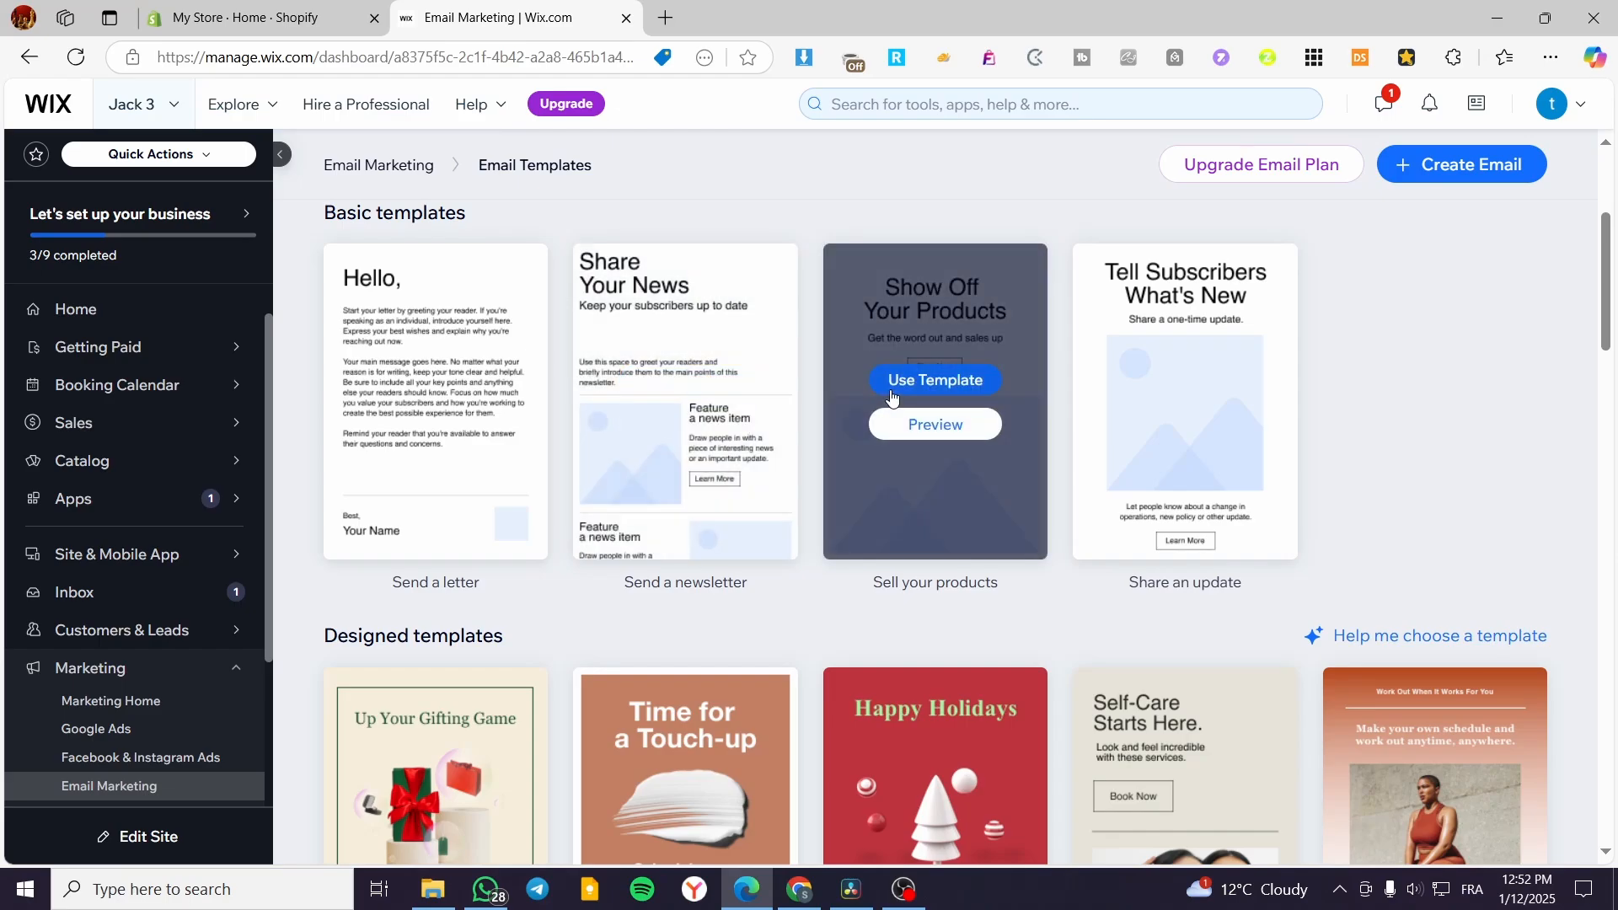
pyautogui.scroll(-10, 892, 396)
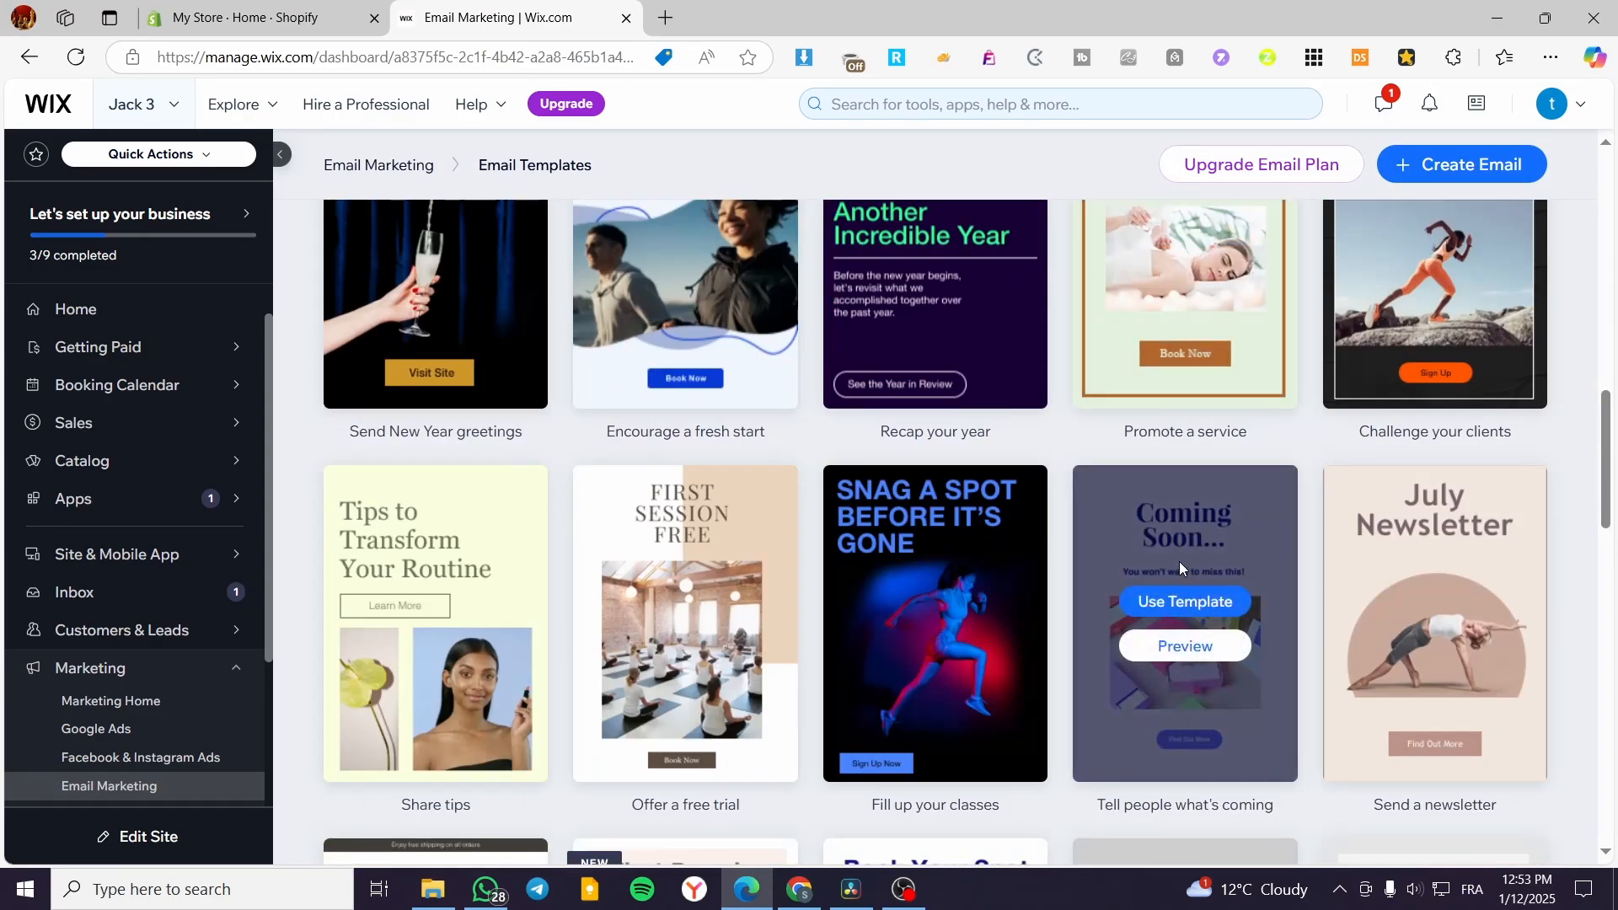
pyautogui.scroll(-15, 1180, 562)
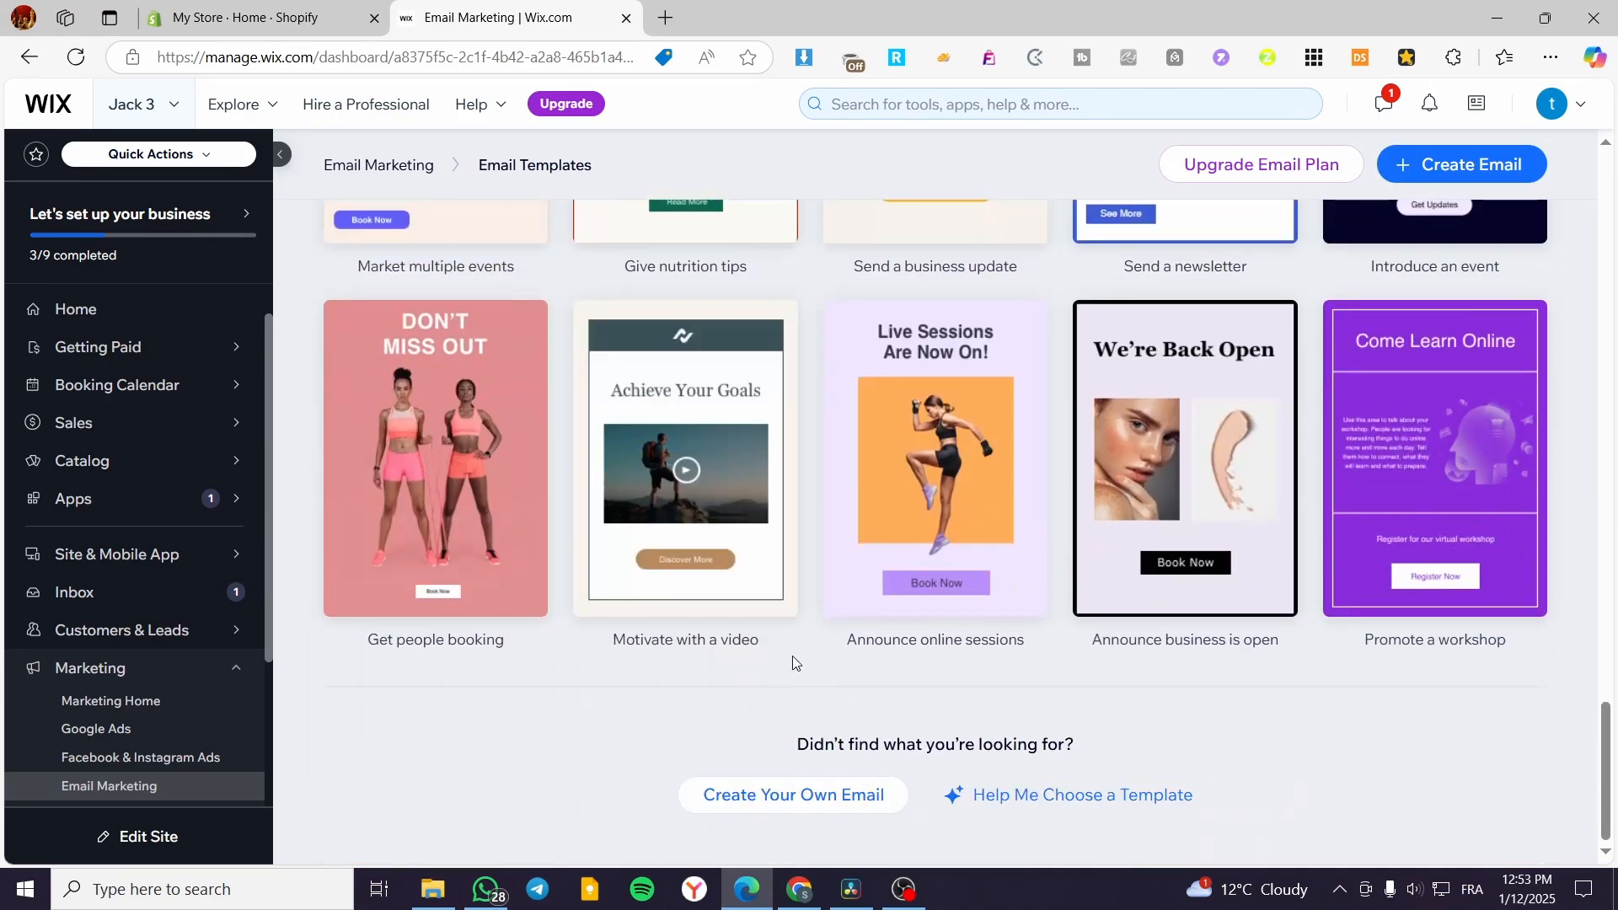
pyautogui.scroll(4, 797, 646)
pyautogui.scroll(-4, 785, 649)
pyautogui.scroll(10, 731, 767)
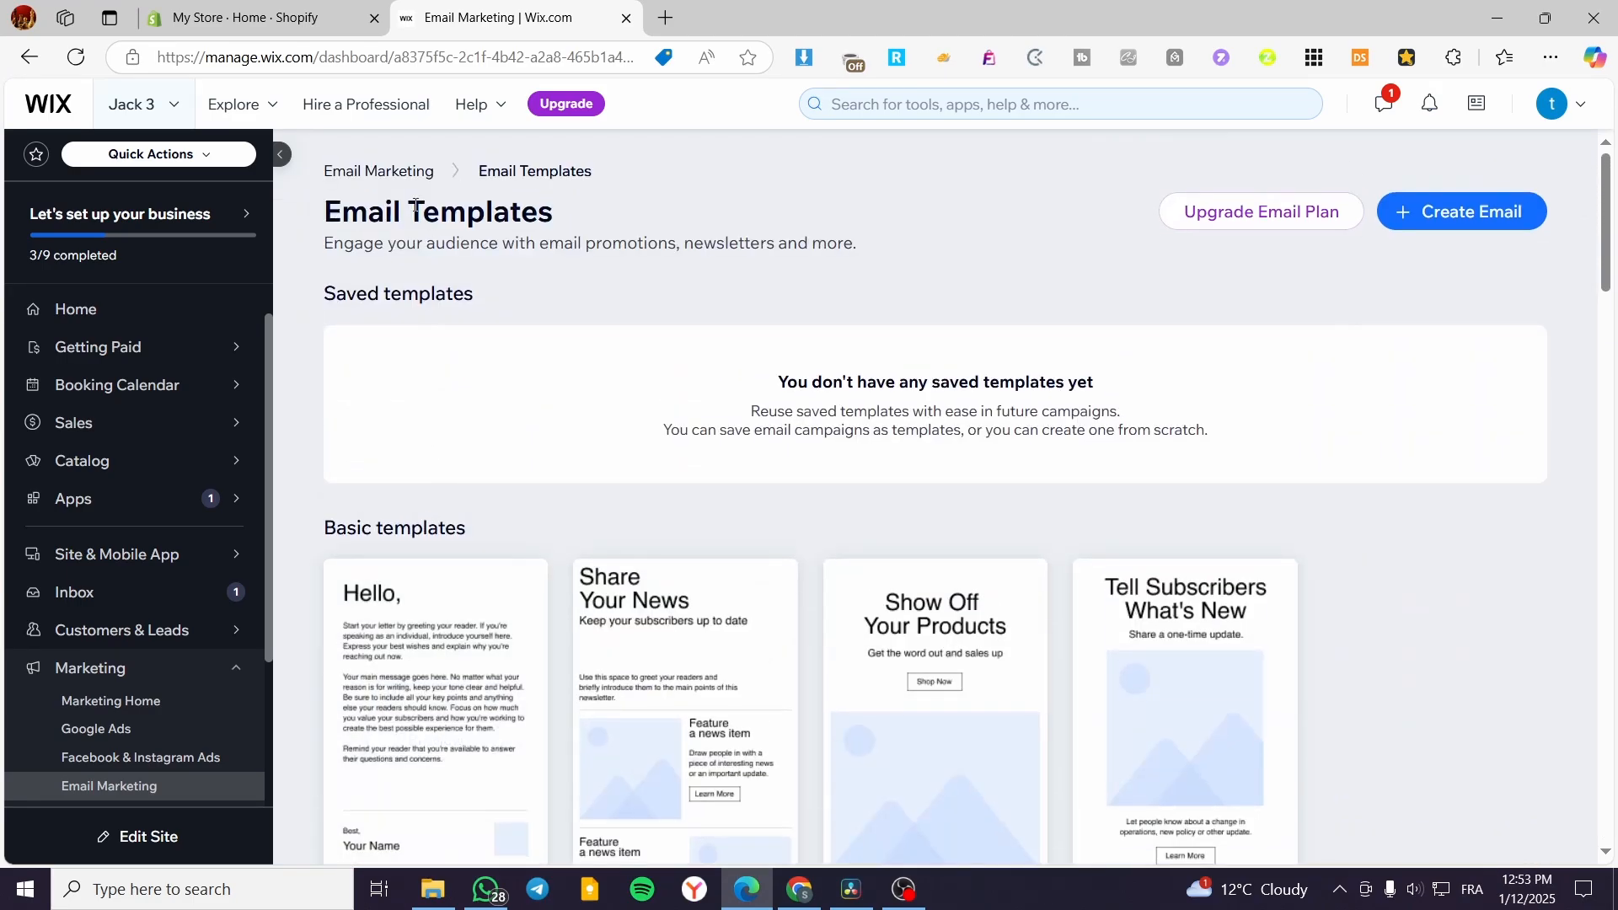
# - Return to the Email Marketing overview and examine the campaigns, automated emails, sender details and quick links
pyautogui.click(354, 169)
pyautogui.moveTo(461, 356)
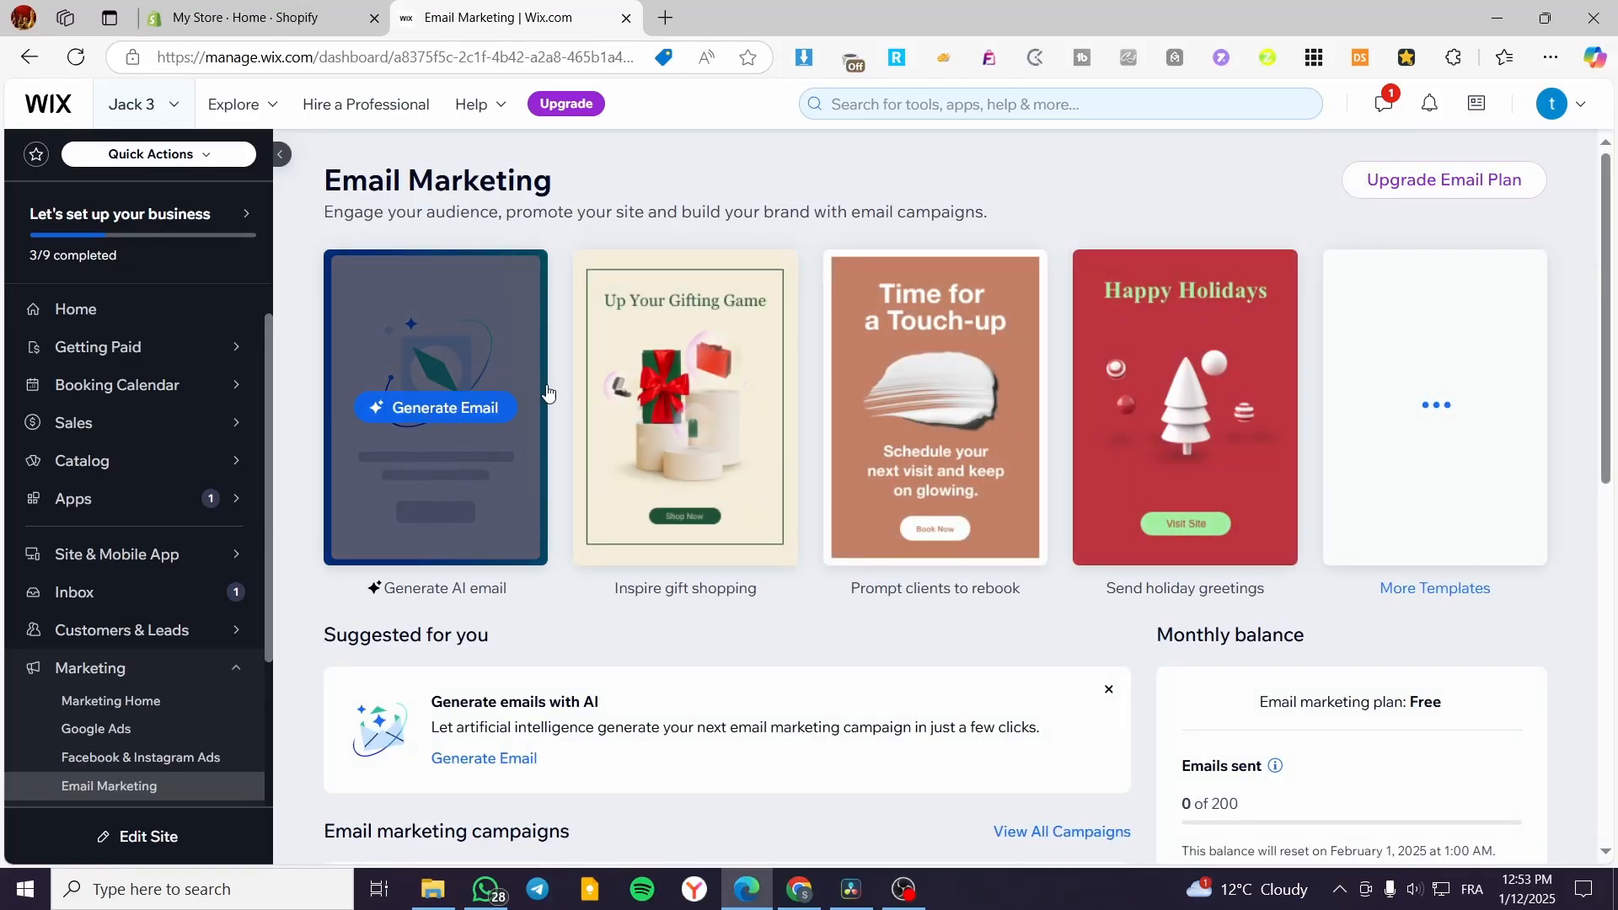
pyautogui.scroll(-4, 539, 422)
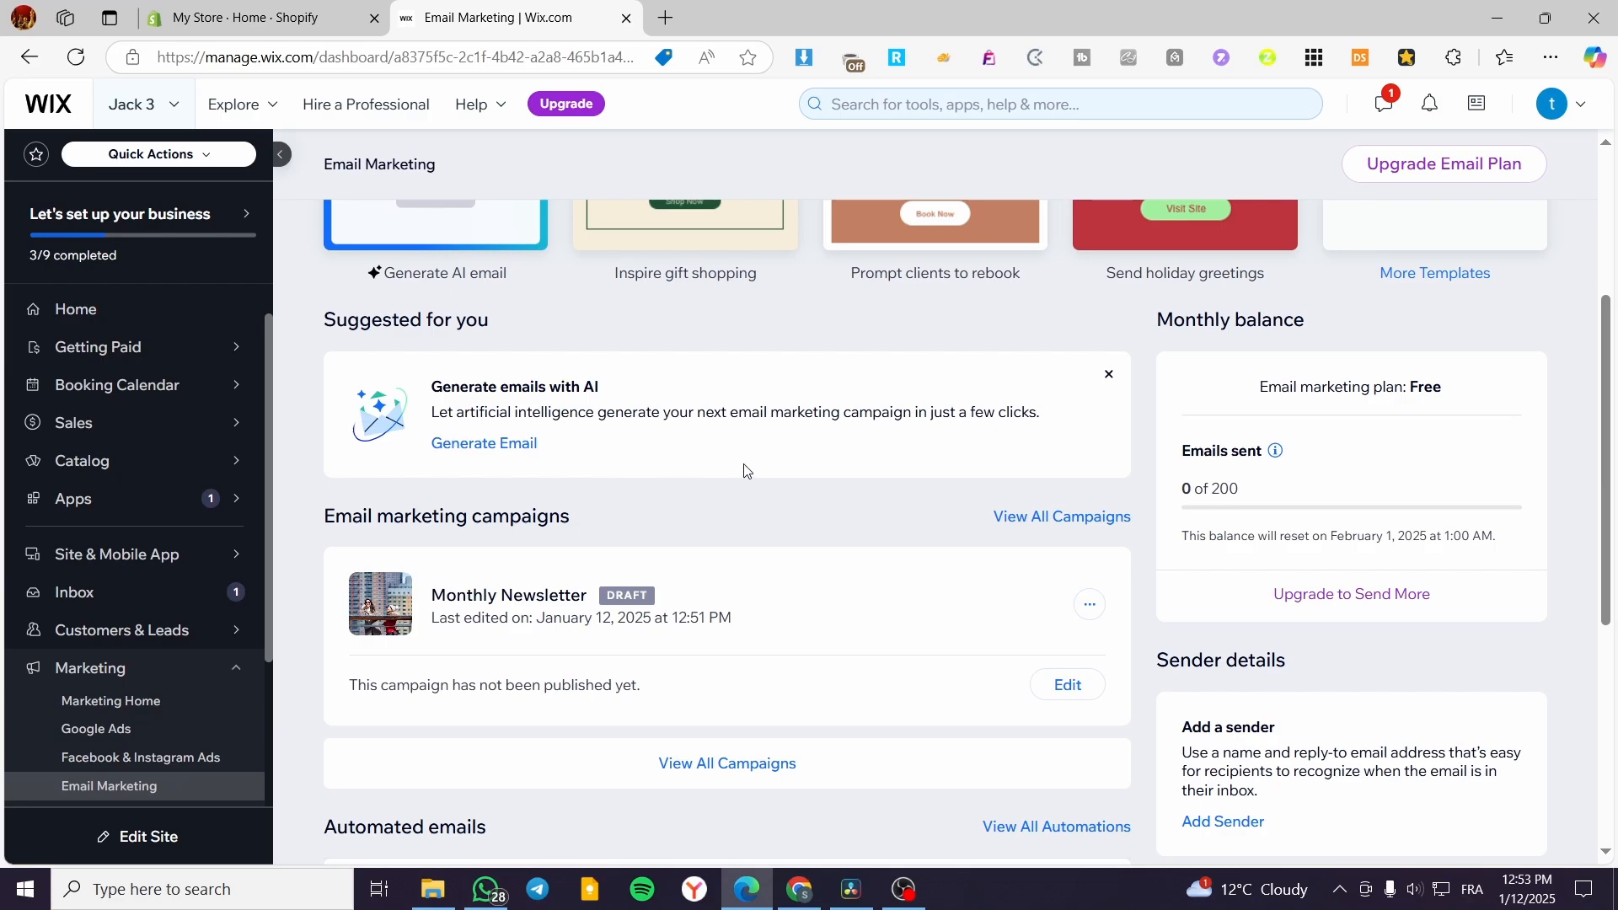
pyautogui.scroll(-1, 537, 513)
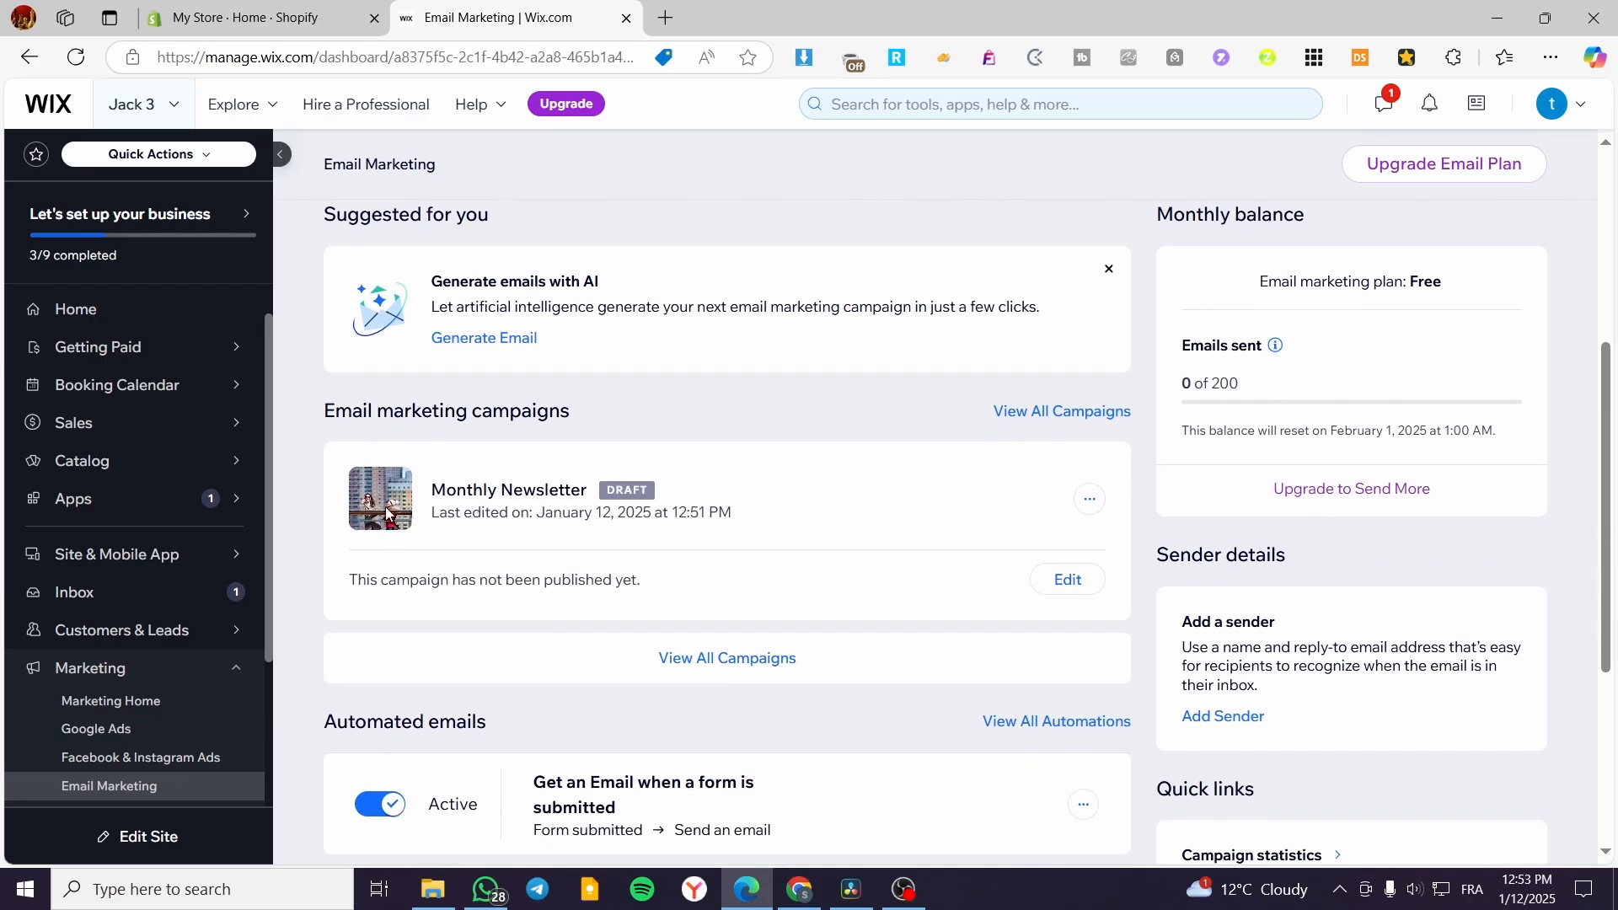
pyautogui.scroll(-2, 884, 519)
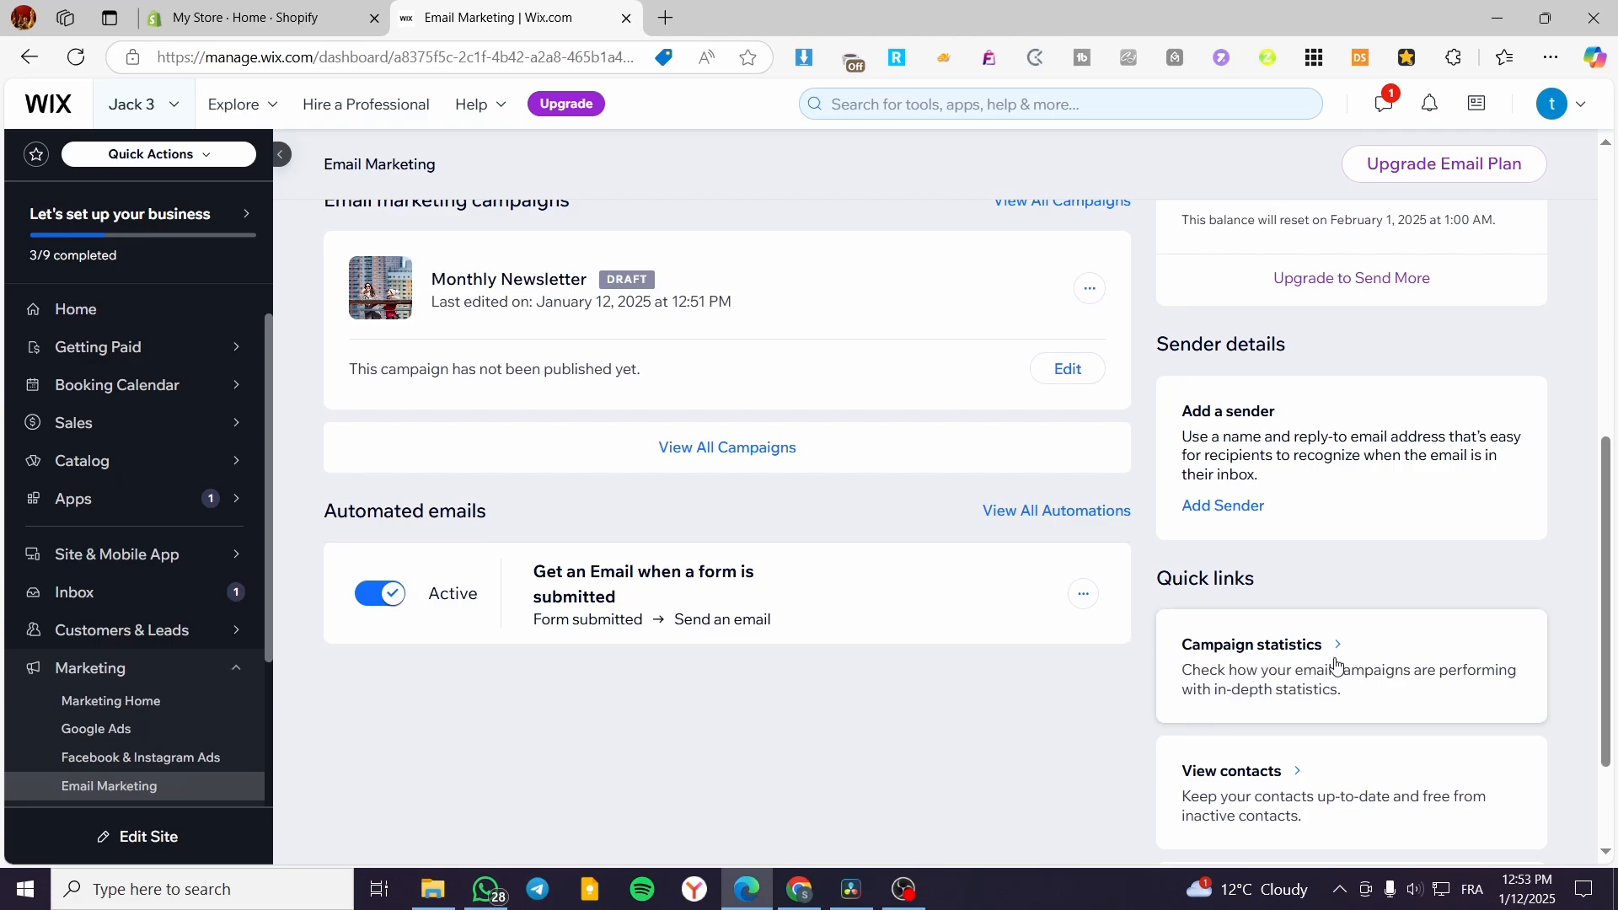
pyautogui.scroll(-2, 1288, 664)
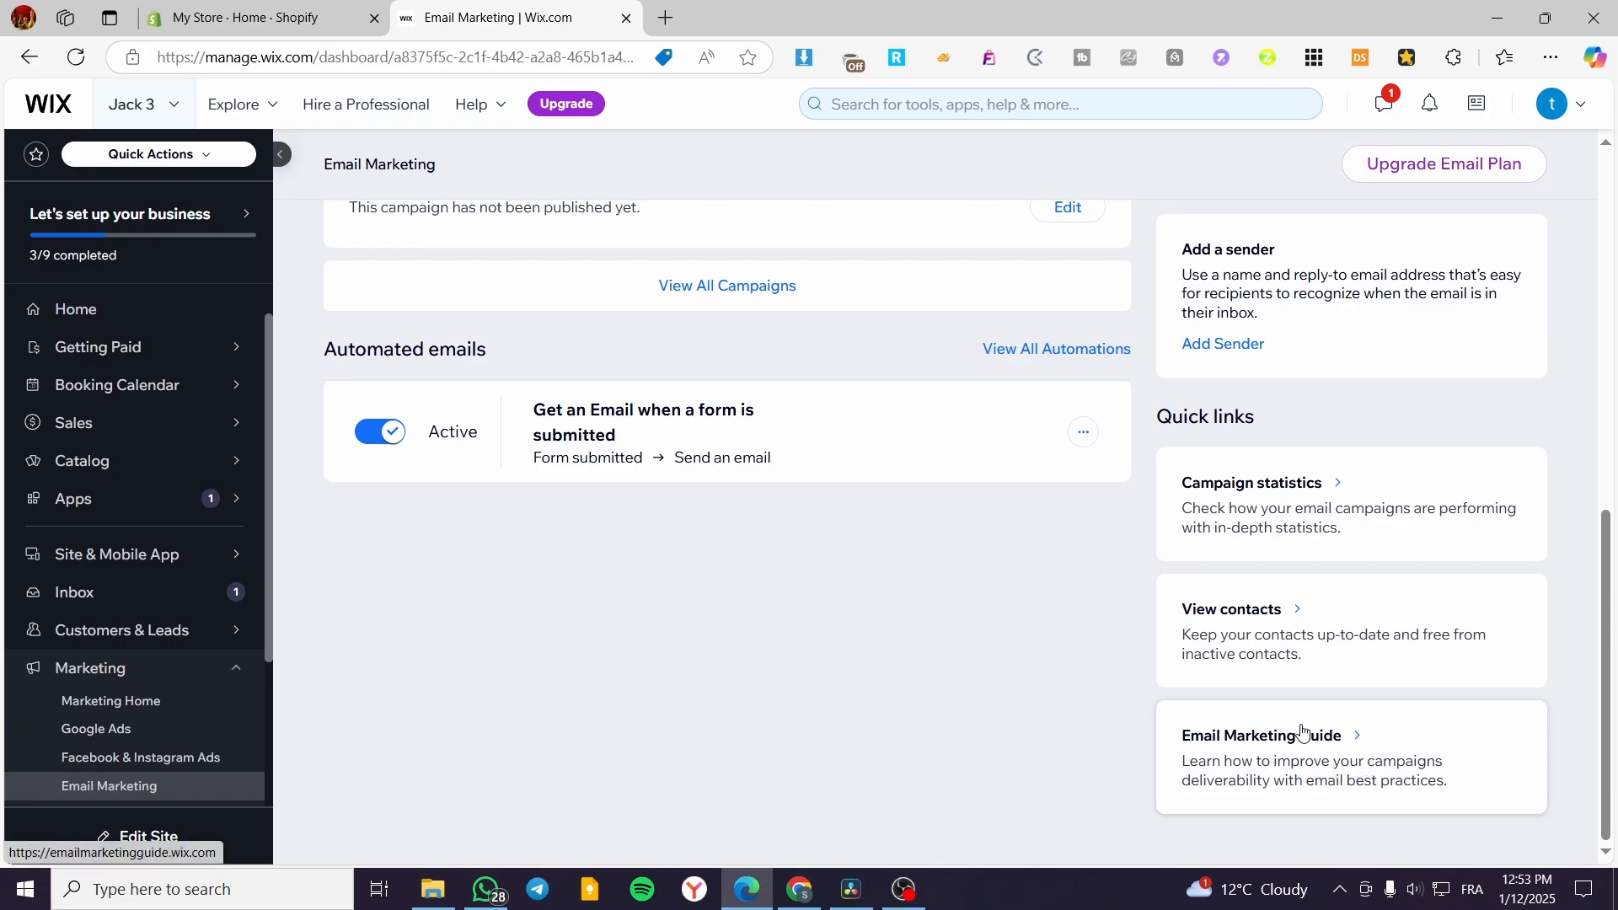
pyautogui.scroll(5, 1302, 735)
pyautogui.scroll(-5, 1247, 674)
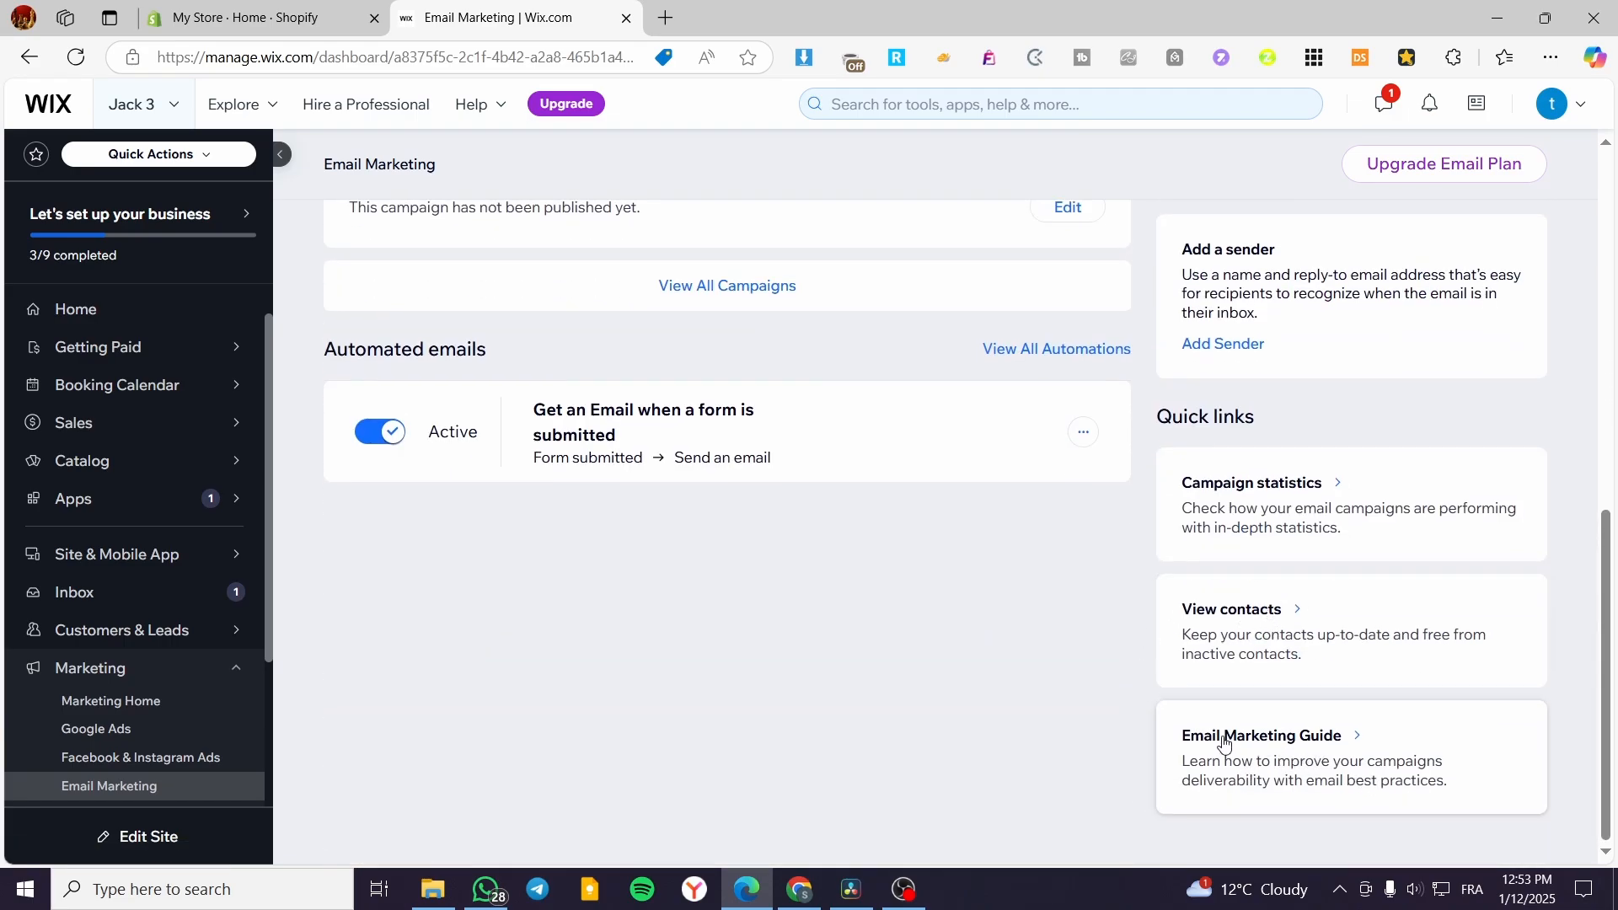
# - Examine the monthly email balance, the plan upgrade option and the Monthly Newsletter draft on the overview
pyautogui.scroll(4, 1248, 737)
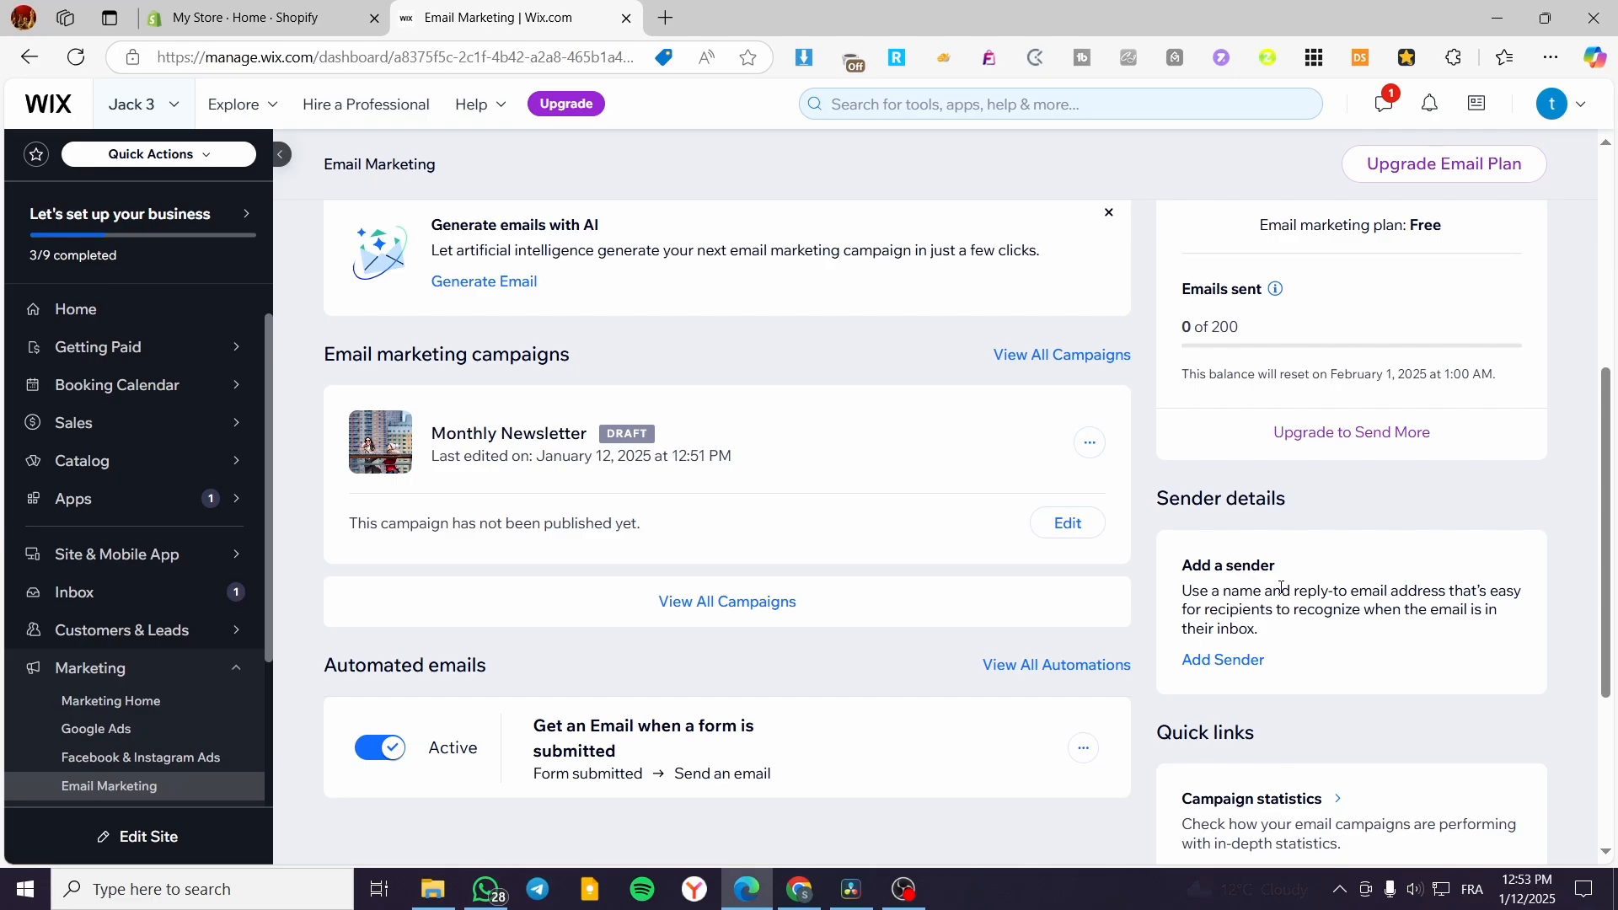
pyautogui.scroll(3, 1225, 365)
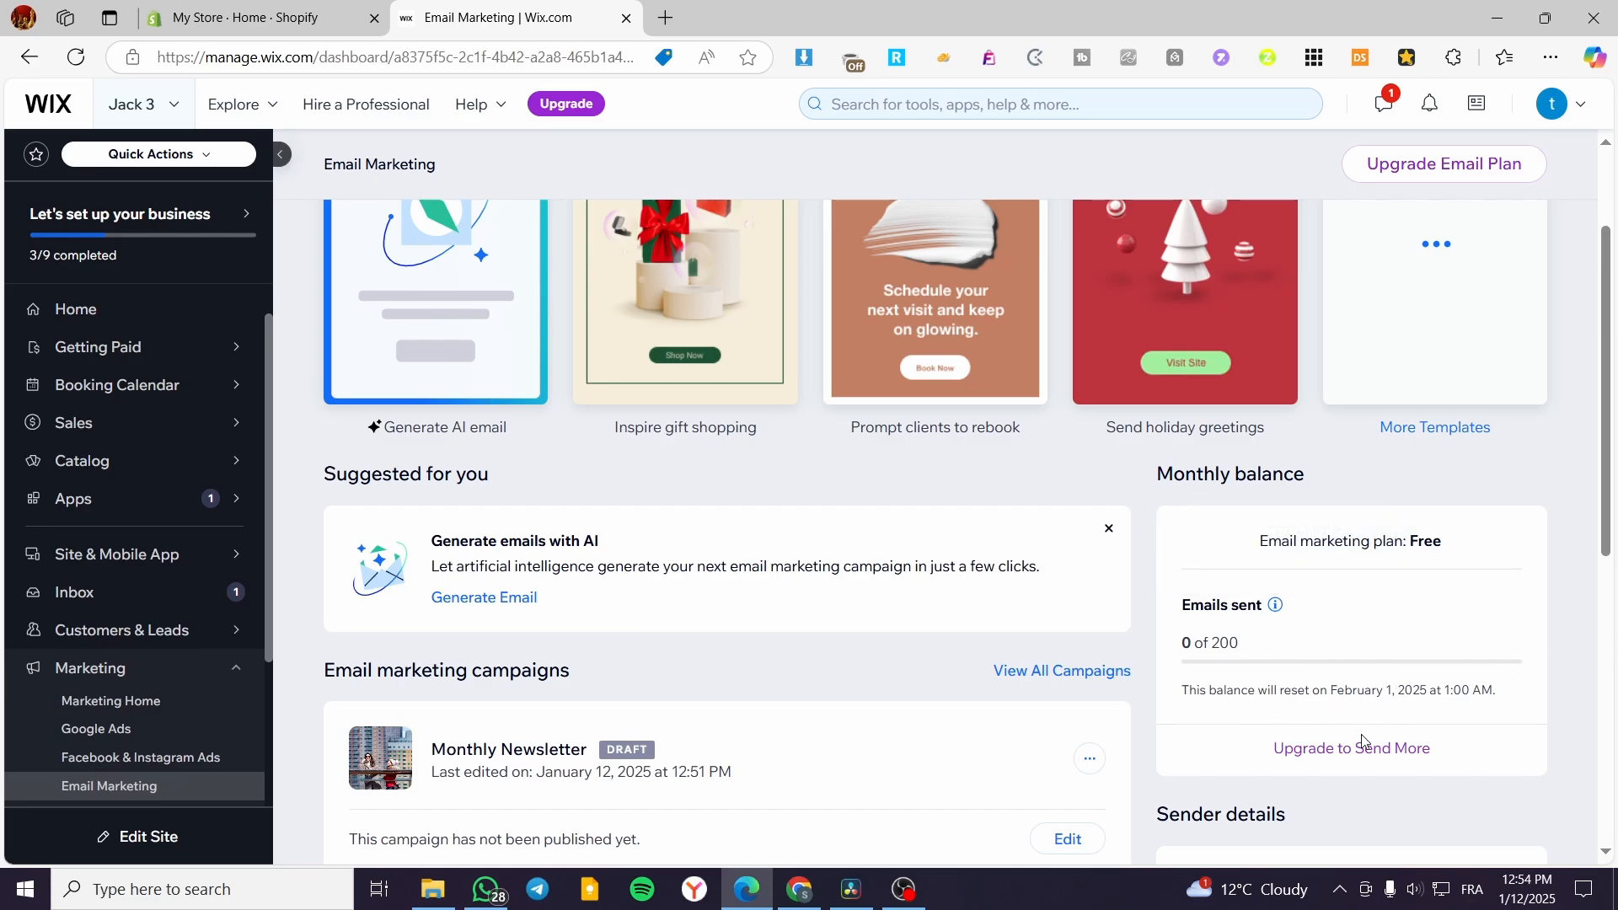
pyautogui.scroll(2, 1399, 641)
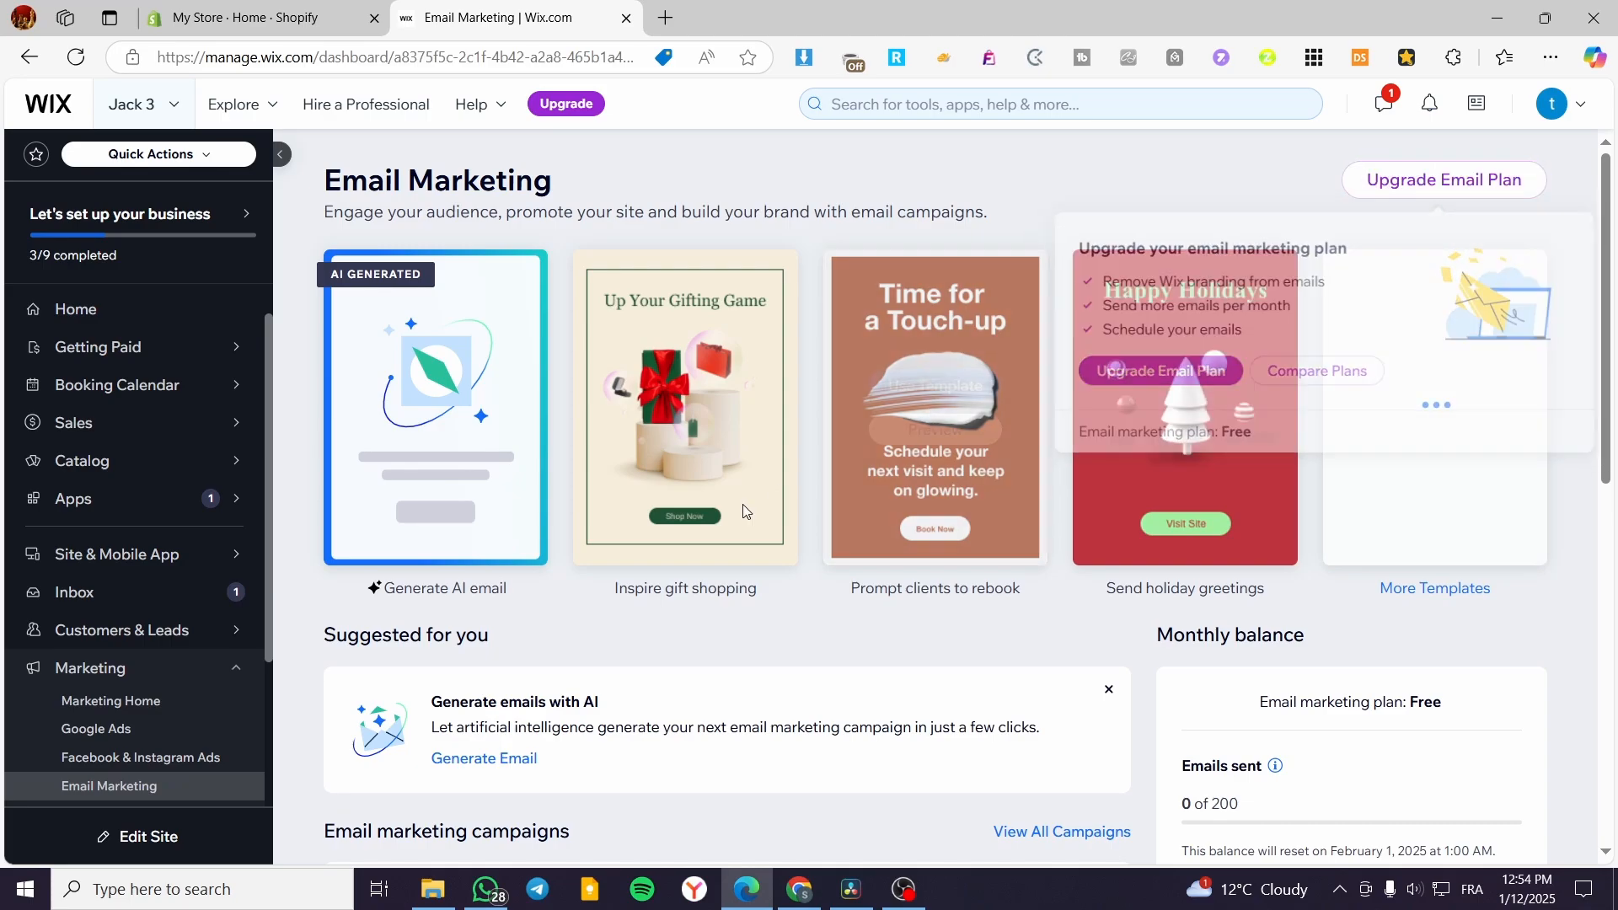
pyautogui.scroll(-1, 800, 608)
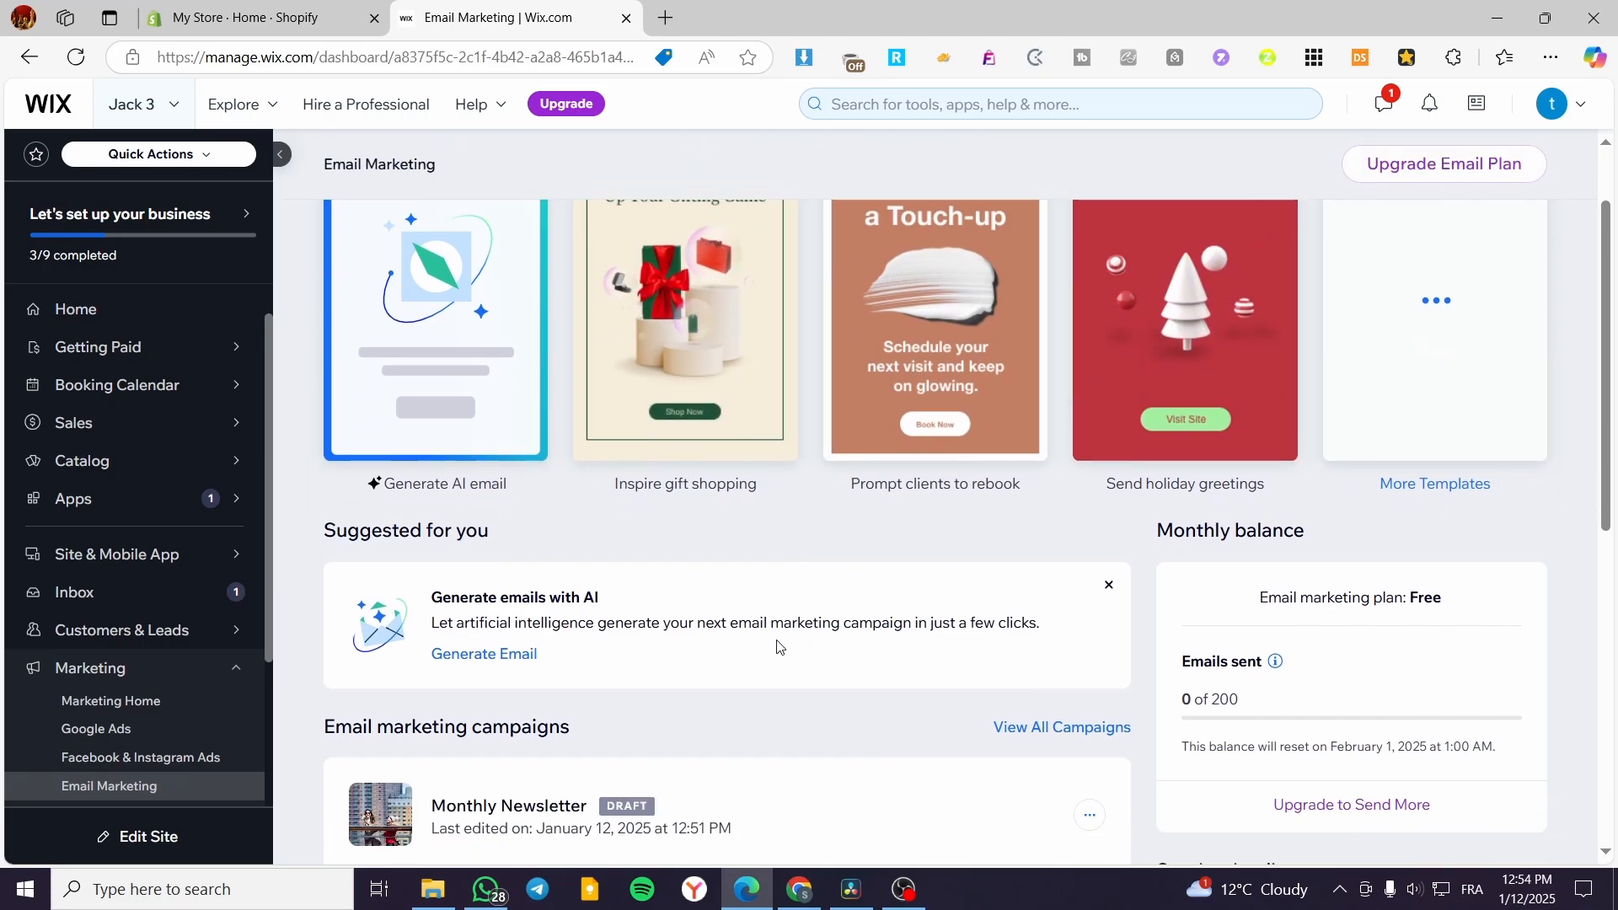
pyautogui.scroll(-3, 875, 591)
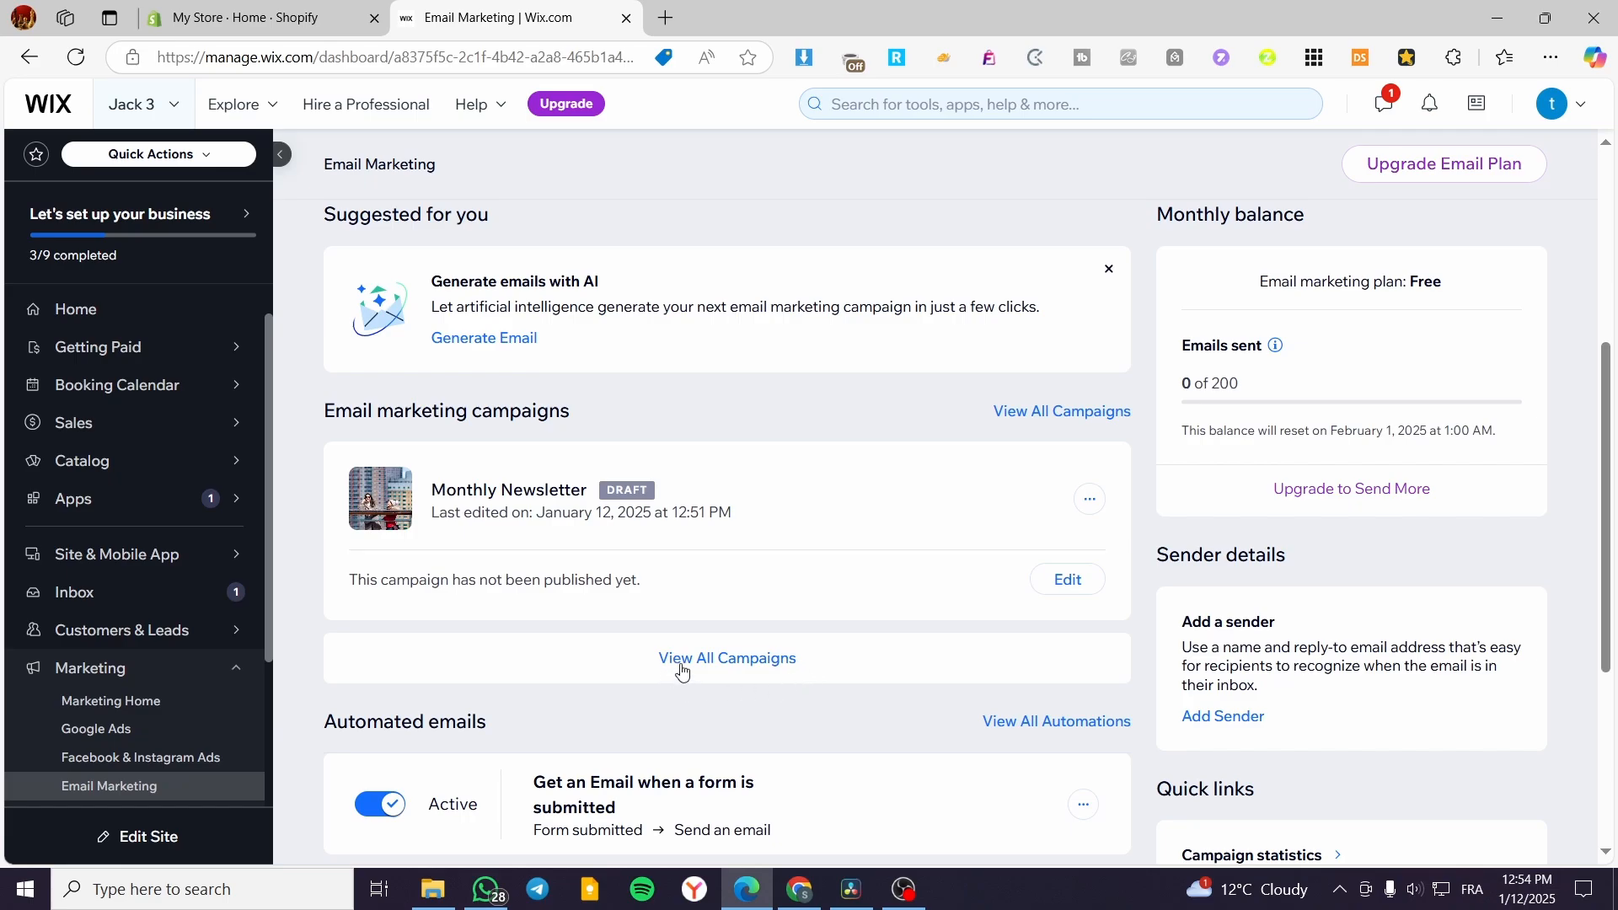
pyautogui.scroll(-1, 421, 647)
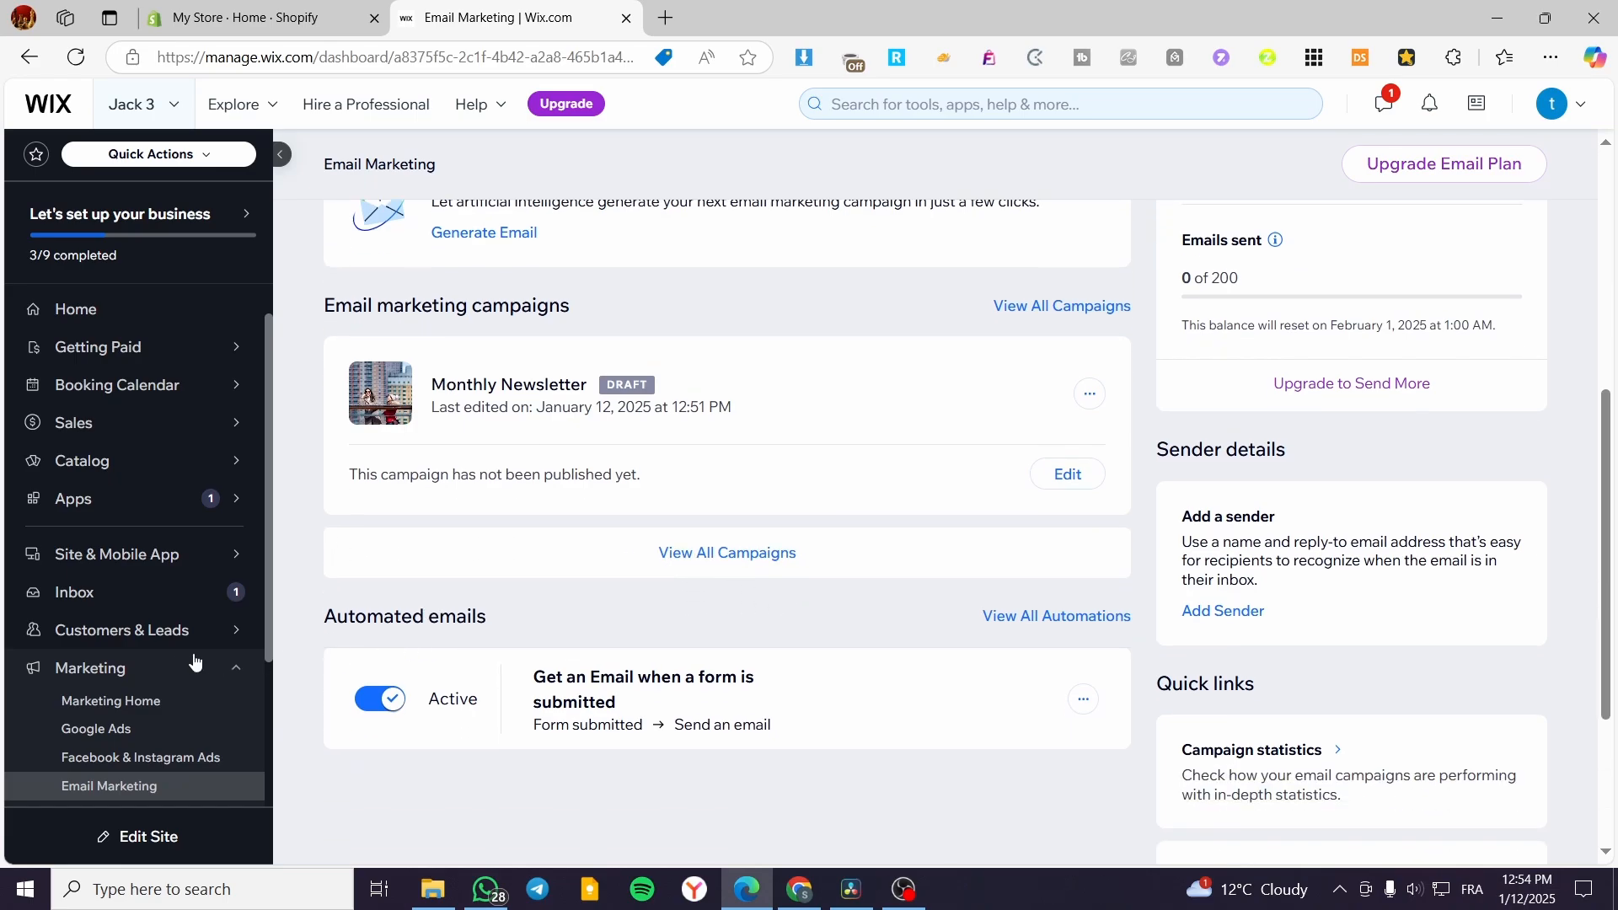
# - Go to the site's Automations page and start a new automation
pyautogui.scroll(-2, 194, 666)
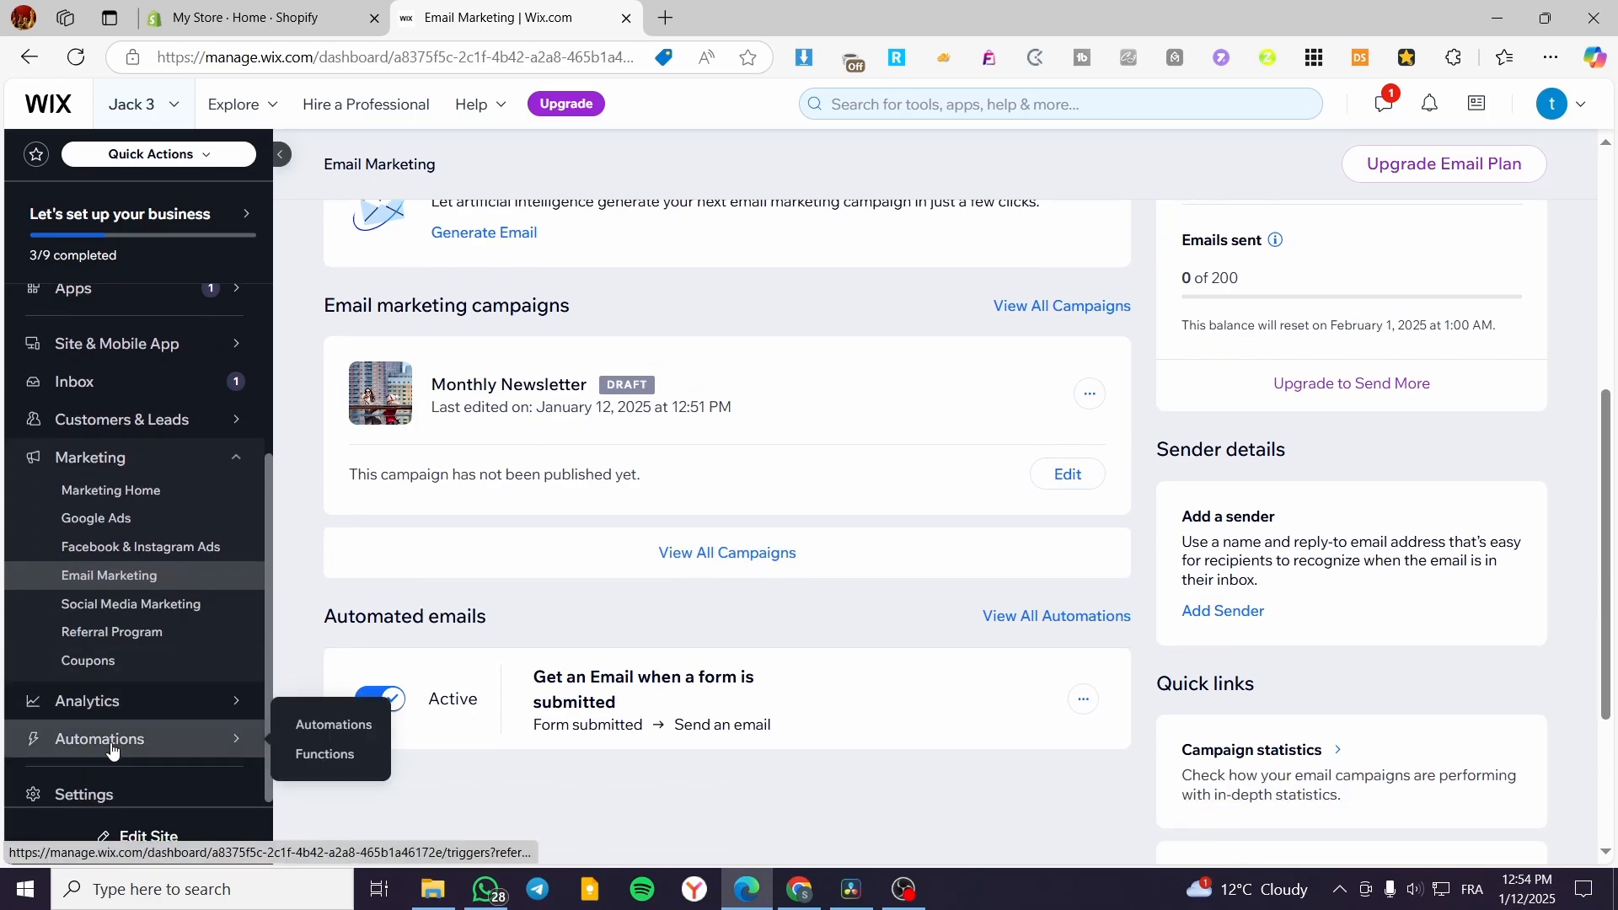
pyautogui.click(112, 748)
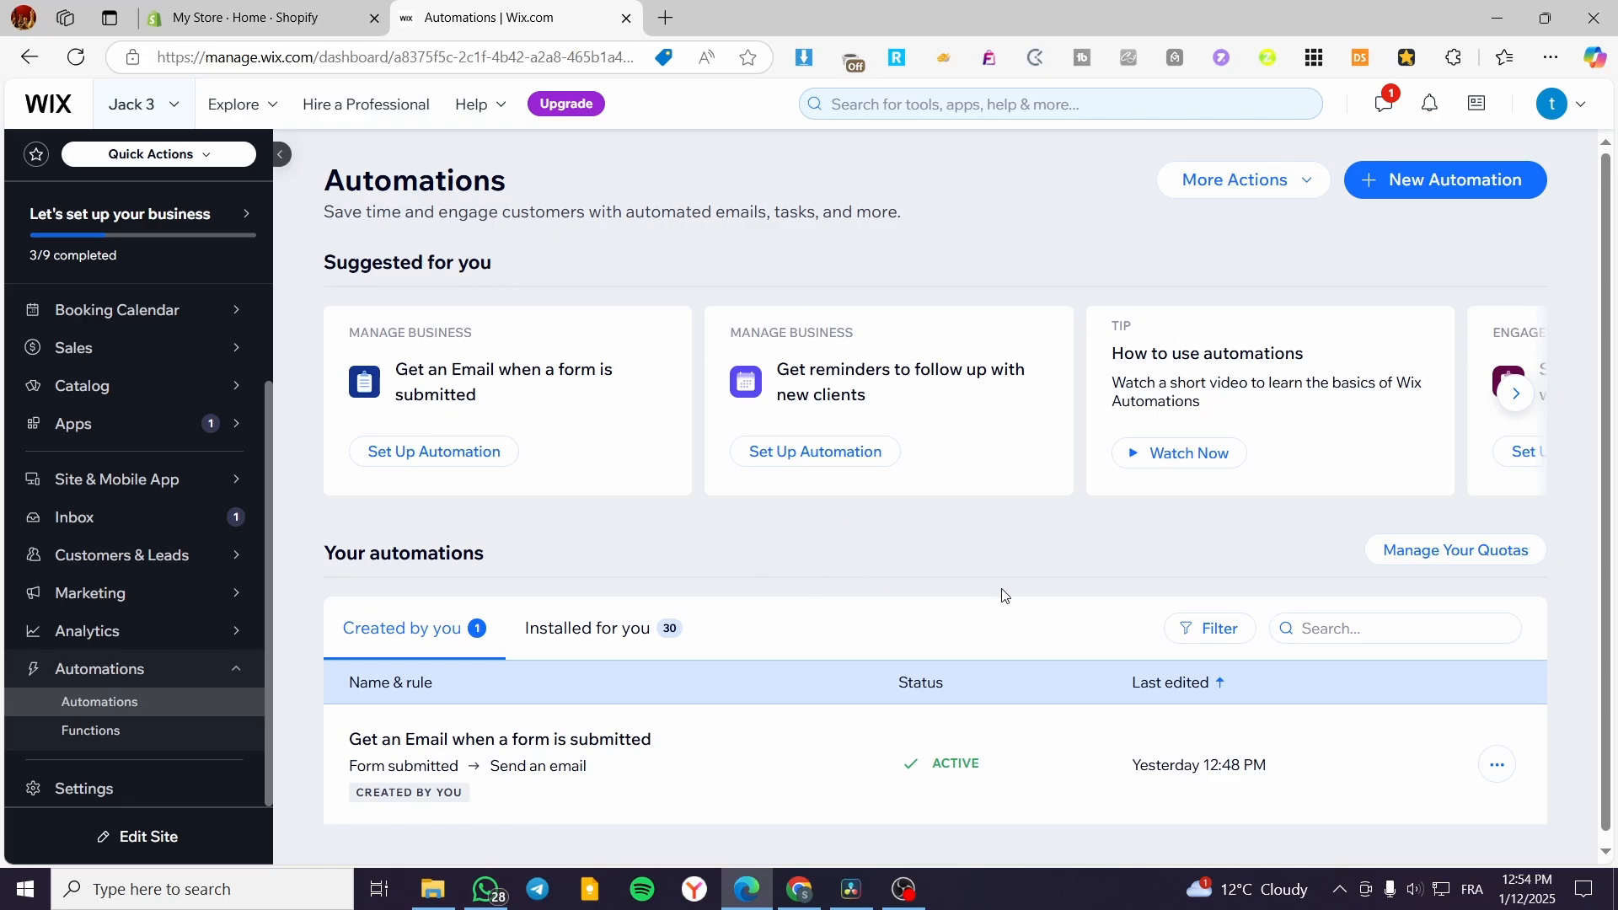
pyautogui.click(1445, 185)
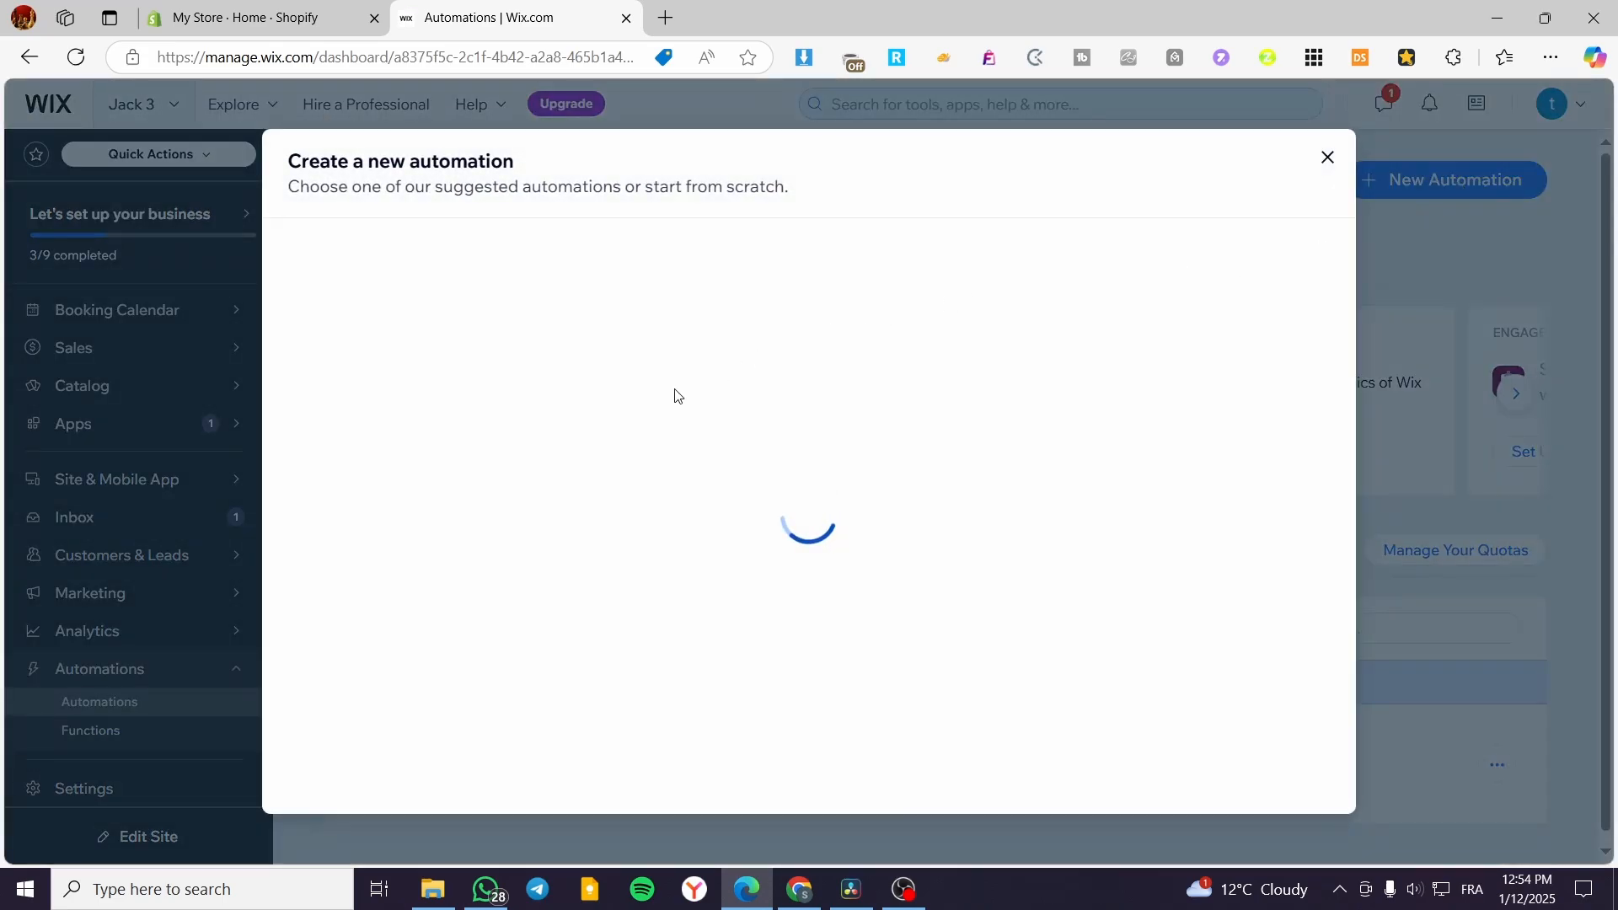
# - Browse the Sell more online and Engage with clients suggestions and open the setup of the Get feedback from customers automation
pyautogui.click(417, 366)
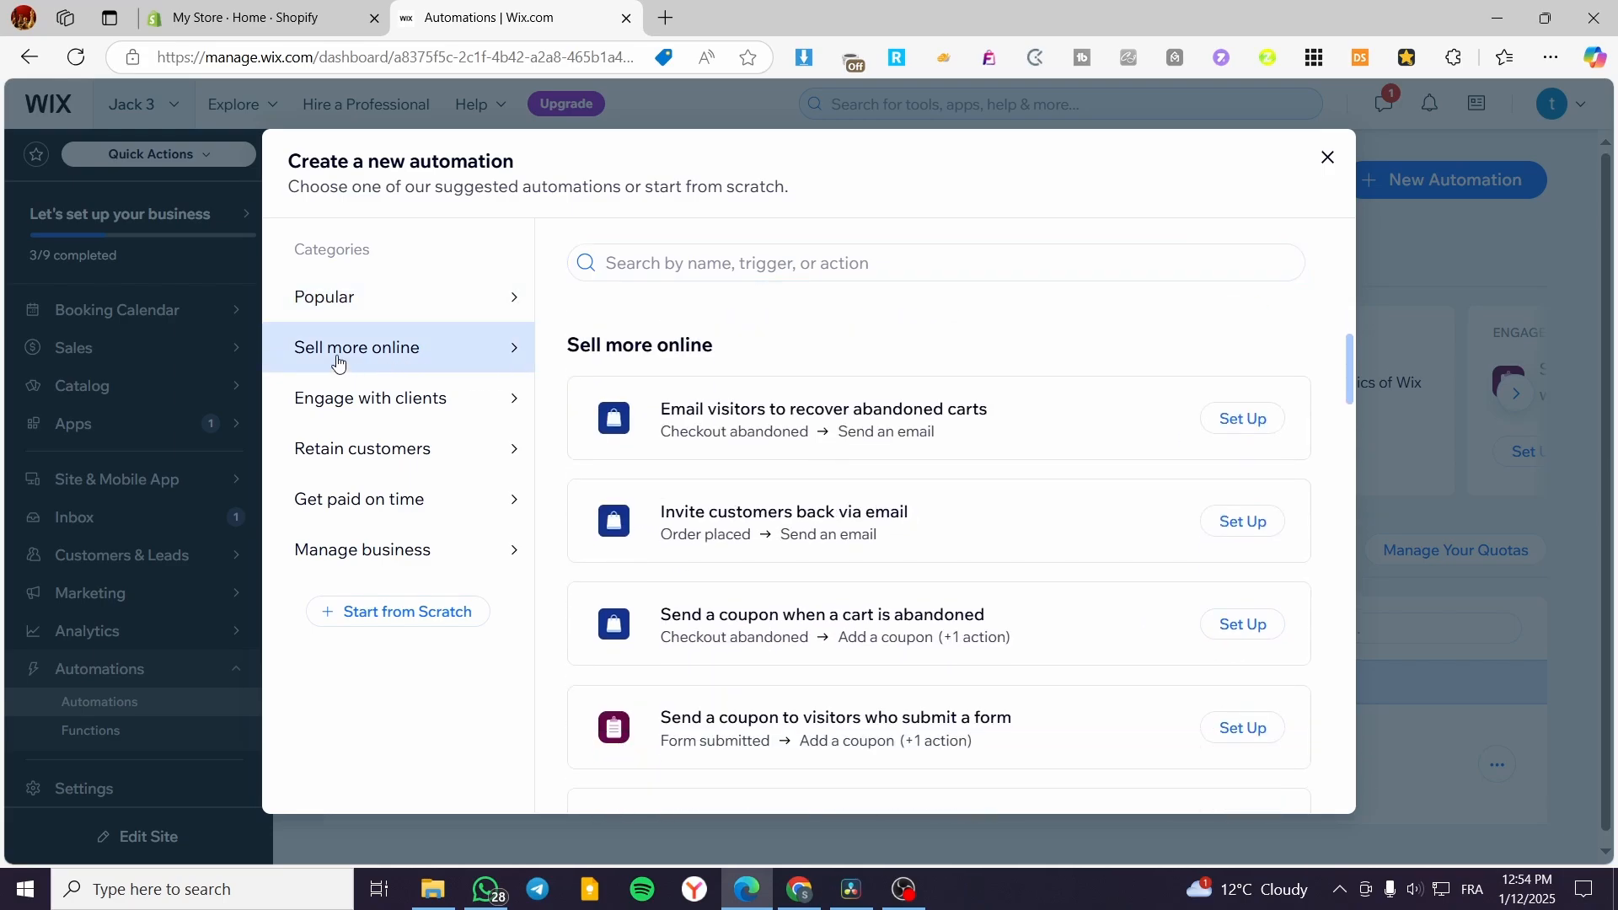
pyautogui.click(381, 393)
pyautogui.click(405, 349)
pyautogui.scroll(-2, 790, 504)
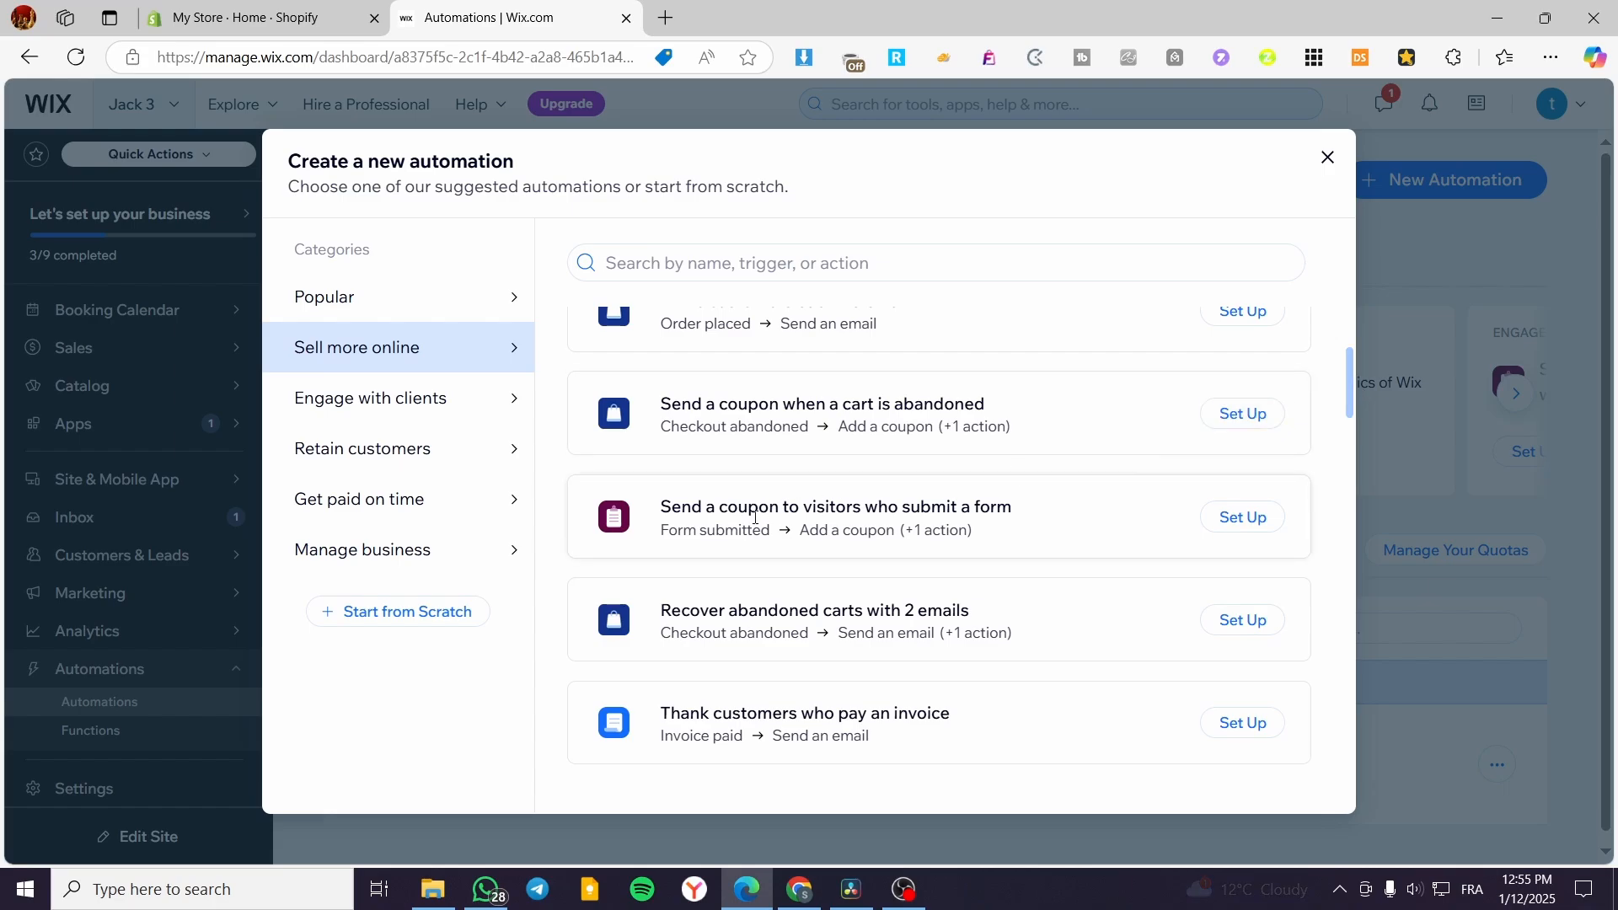
pyautogui.click(433, 397)
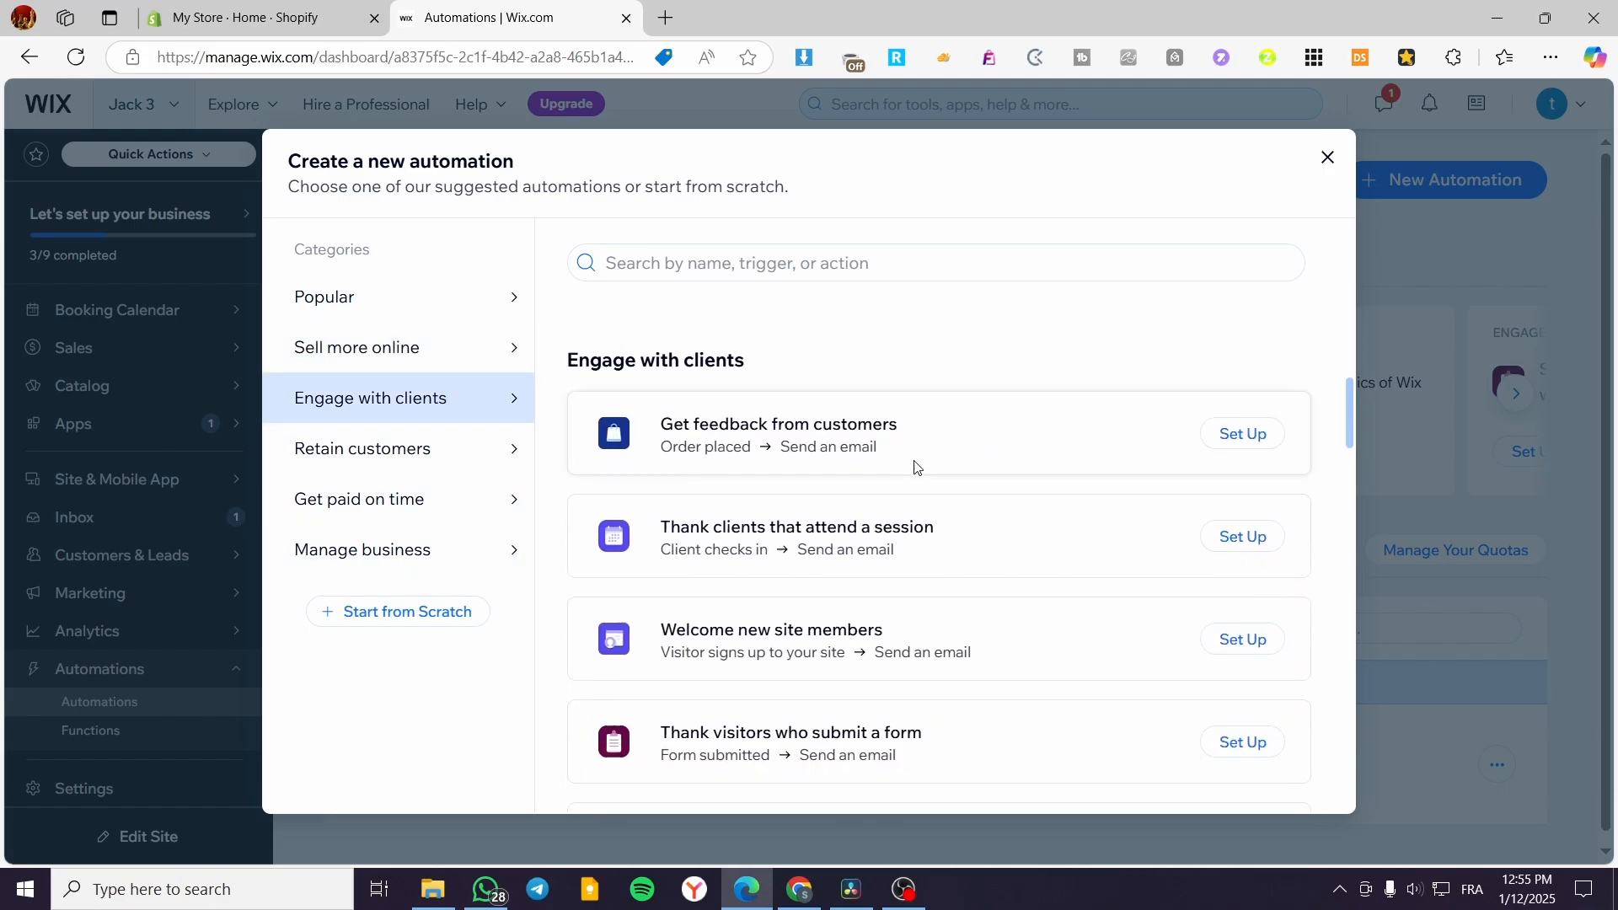
pyautogui.click(1243, 419)
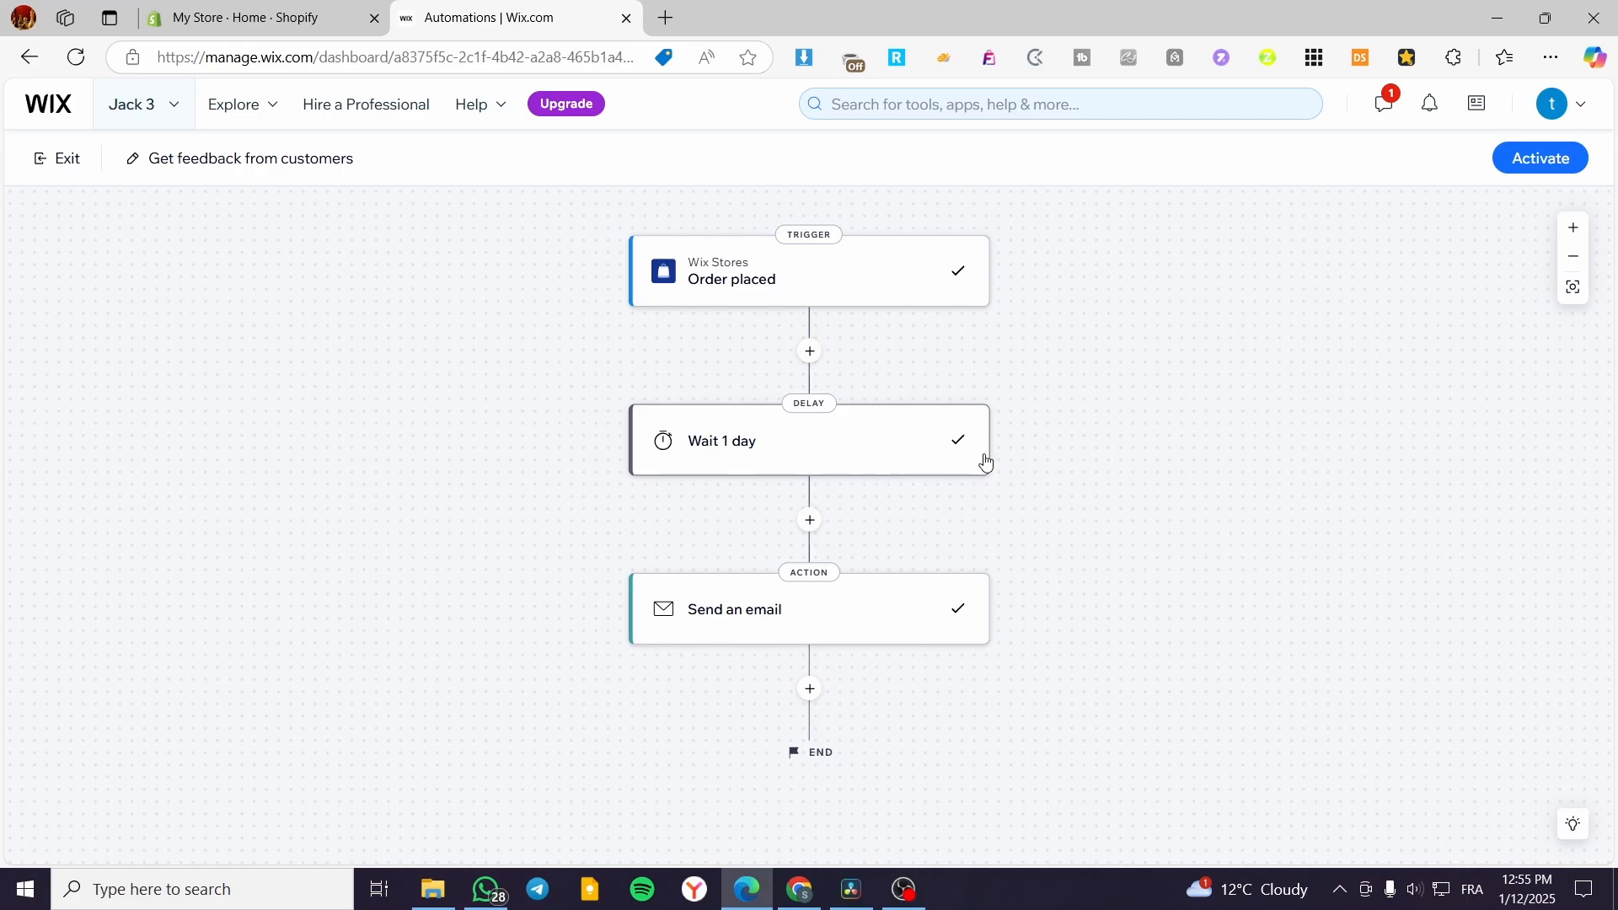
# - Check which step types can be inserted before the email action, and inspect the delay step's duration and time unit options
pyautogui.click(814, 521)
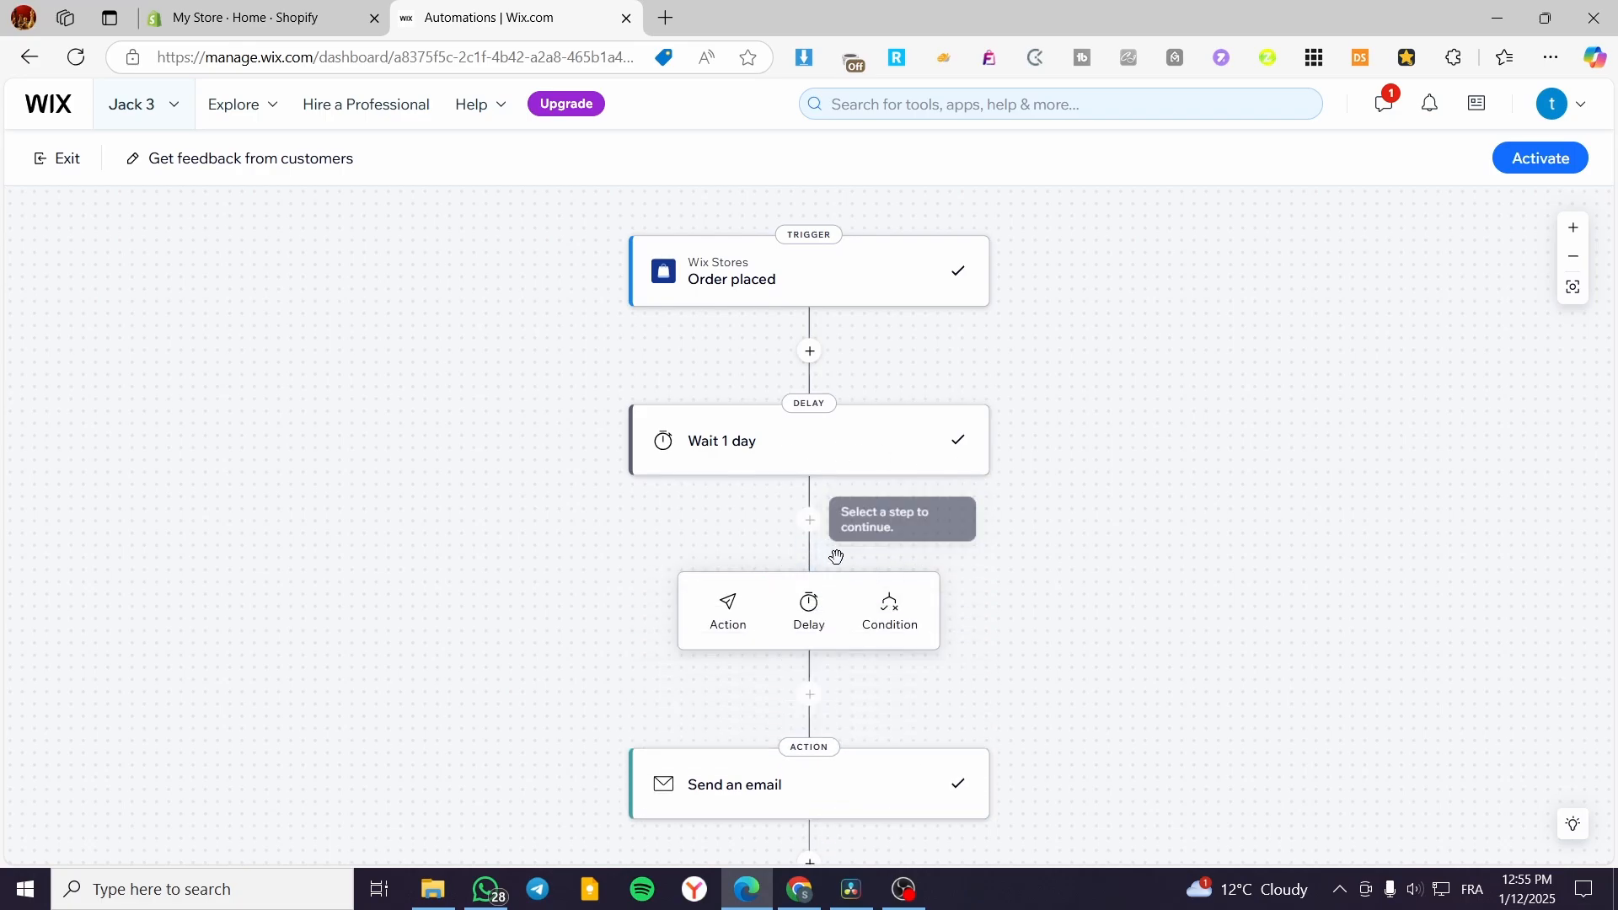
pyautogui.click(1020, 575)
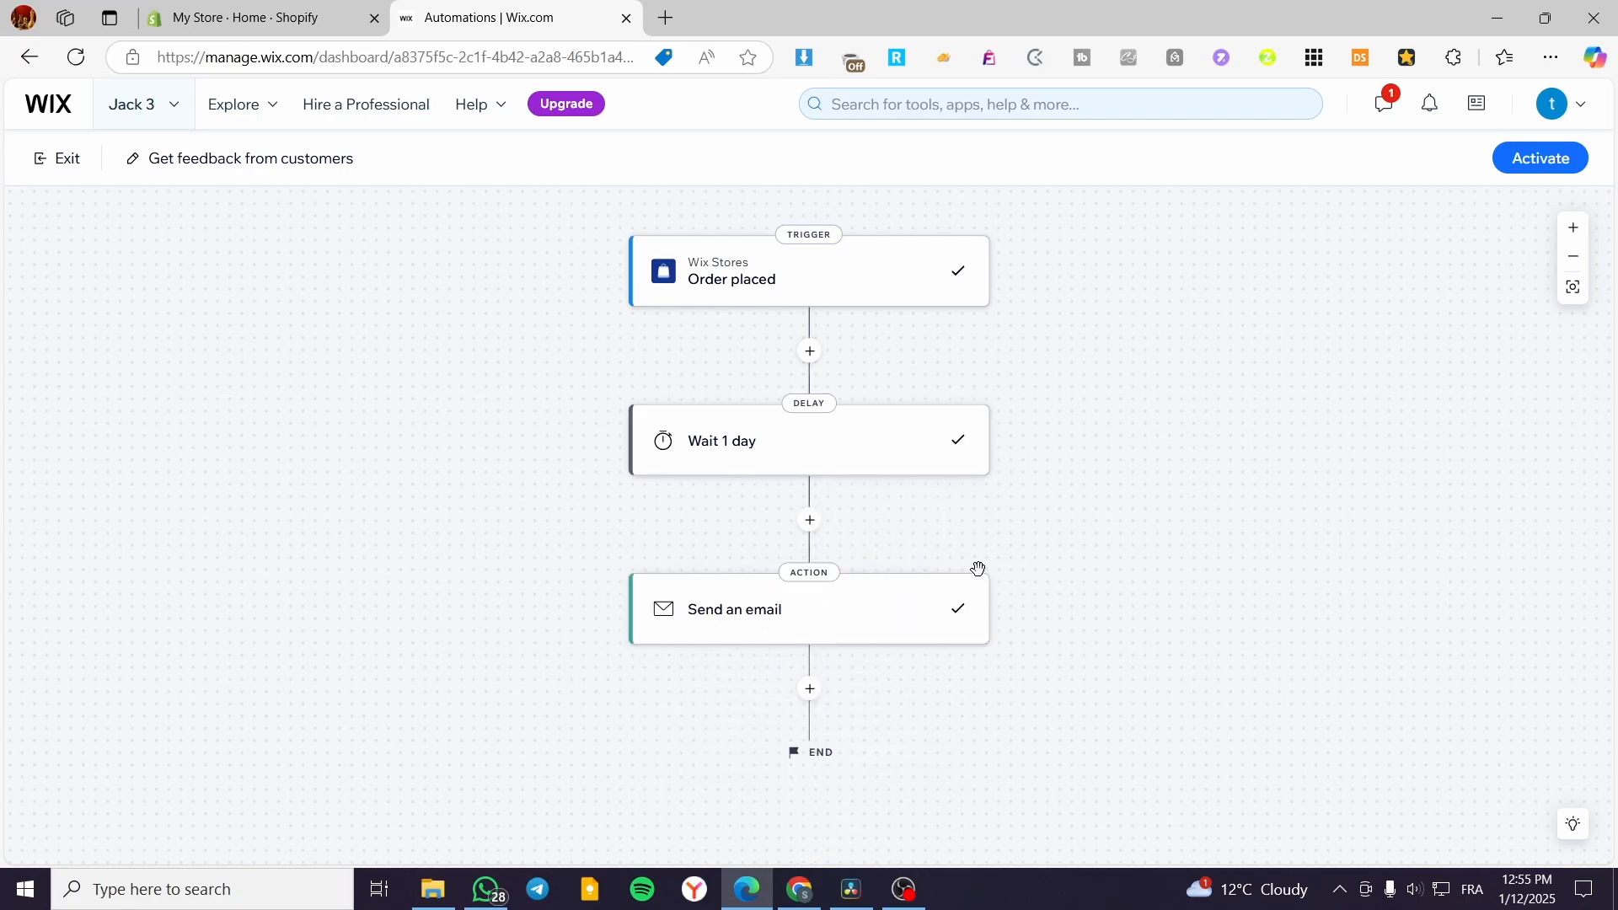
pyautogui.click(827, 456)
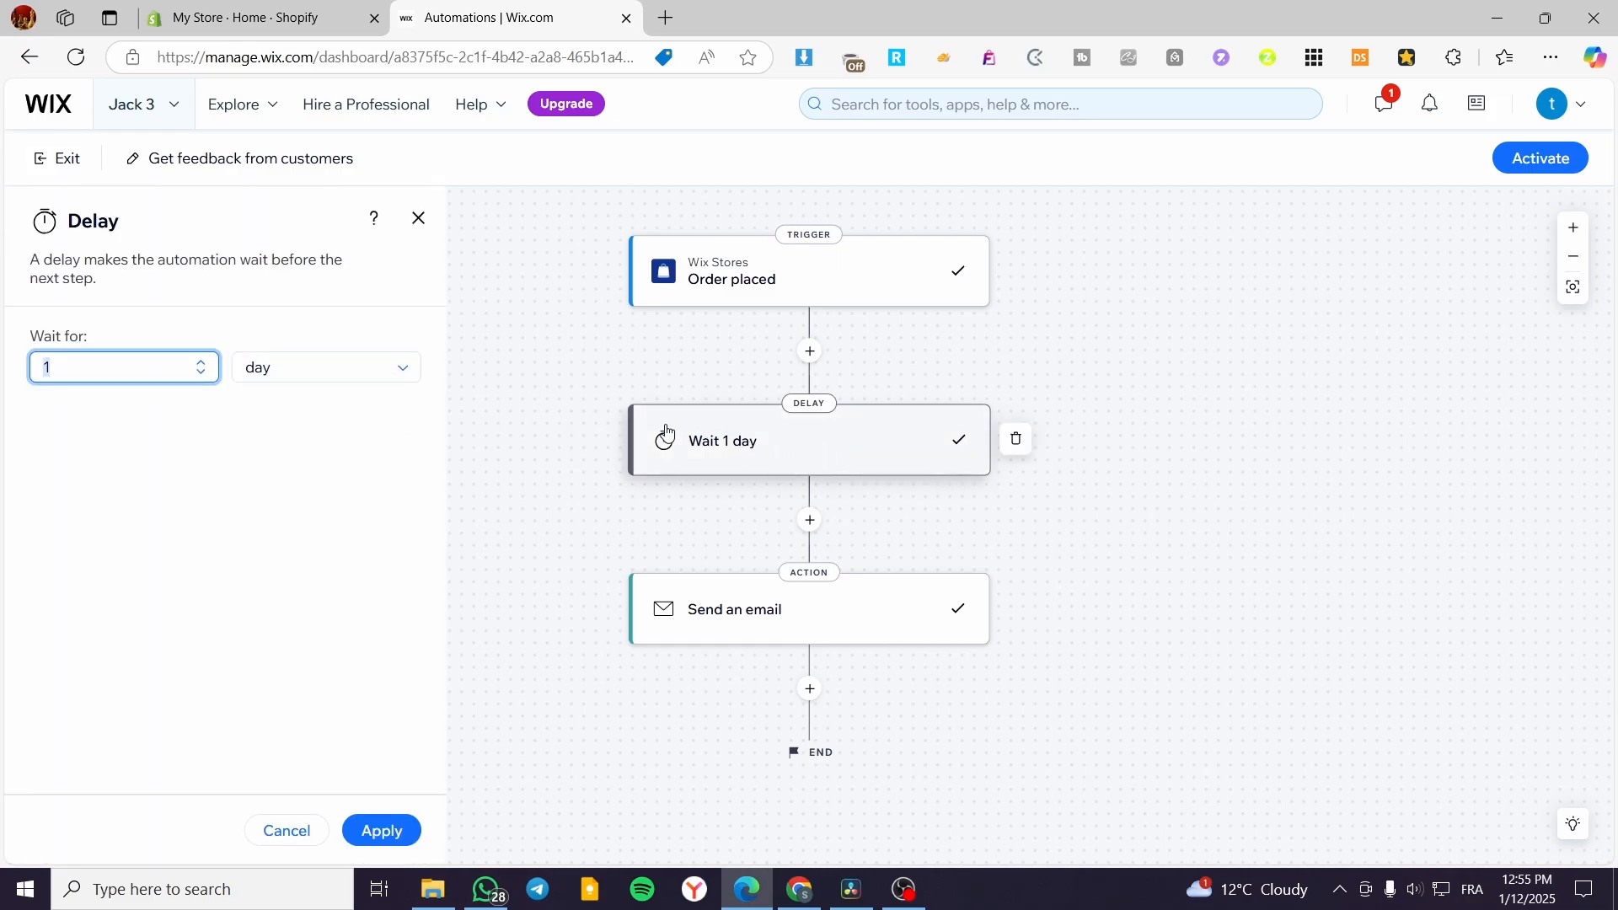
pyautogui.click(359, 379)
pyautogui.click(363, 371)
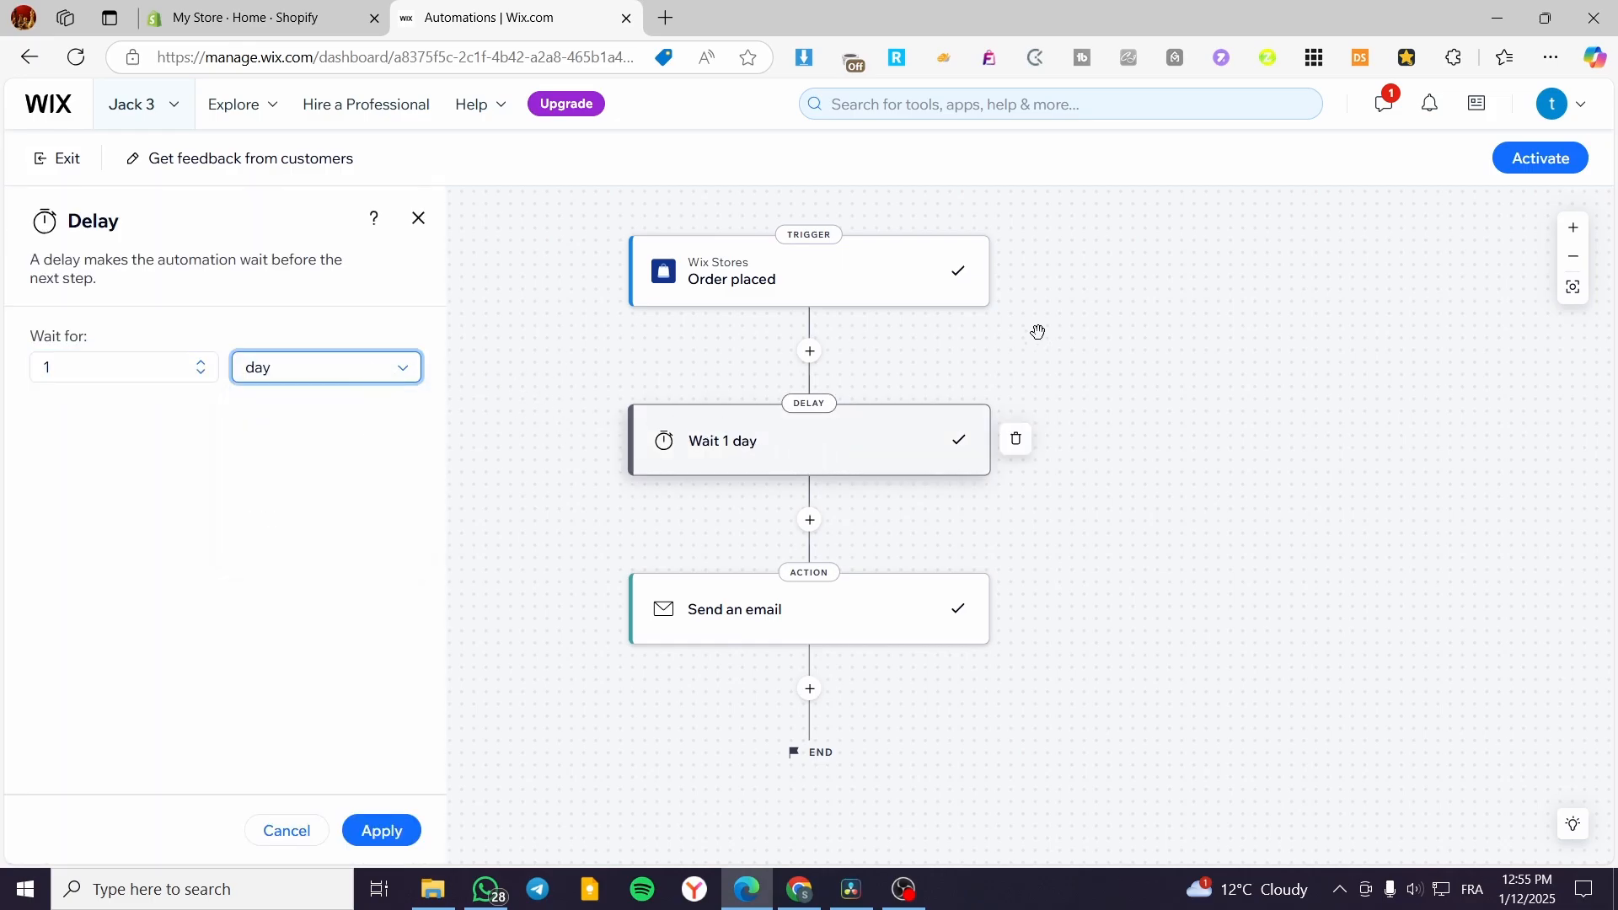
pyautogui.click(1171, 301)
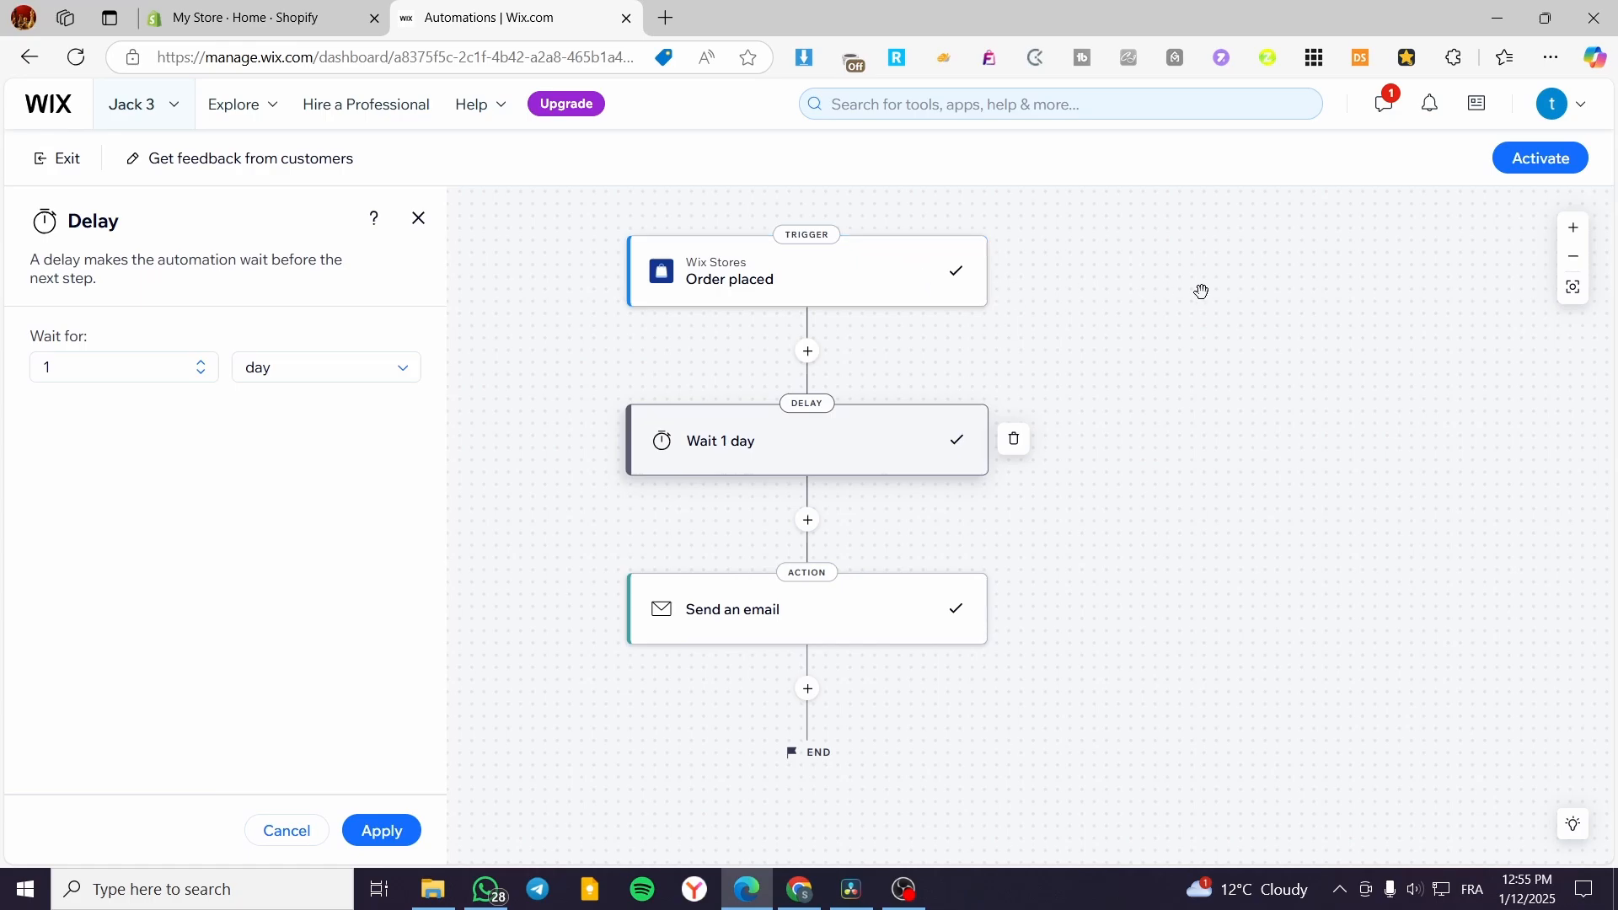
# - Open the Order placed trigger's settings, browse the list of alternative triggers, and close it without choosing another one
pyautogui.click(809, 260)
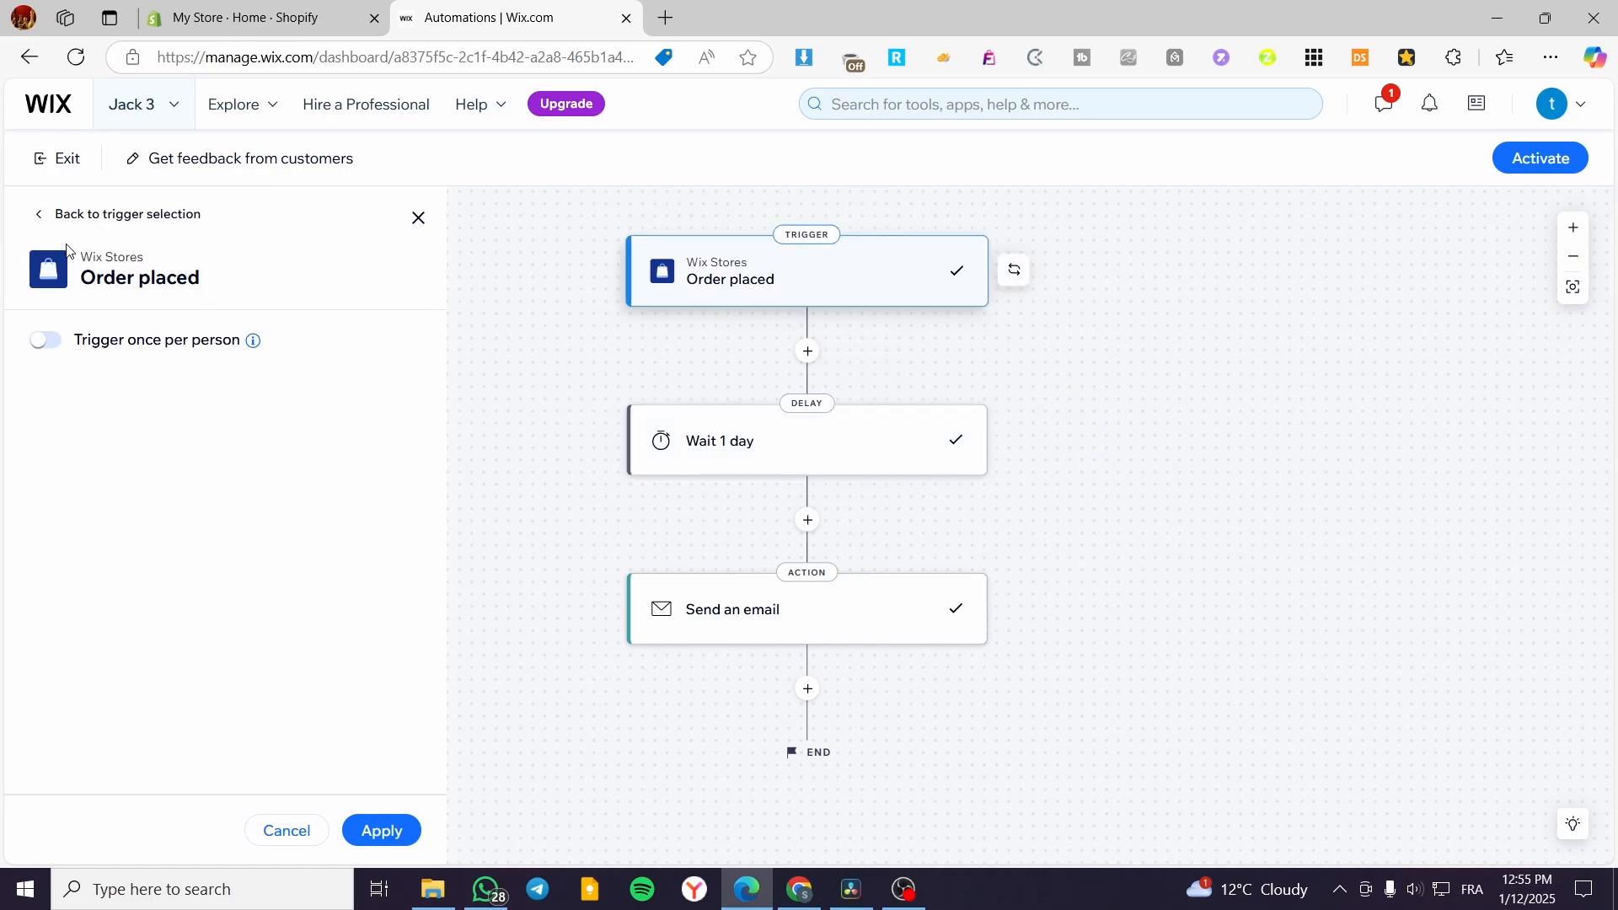
pyautogui.click(38, 218)
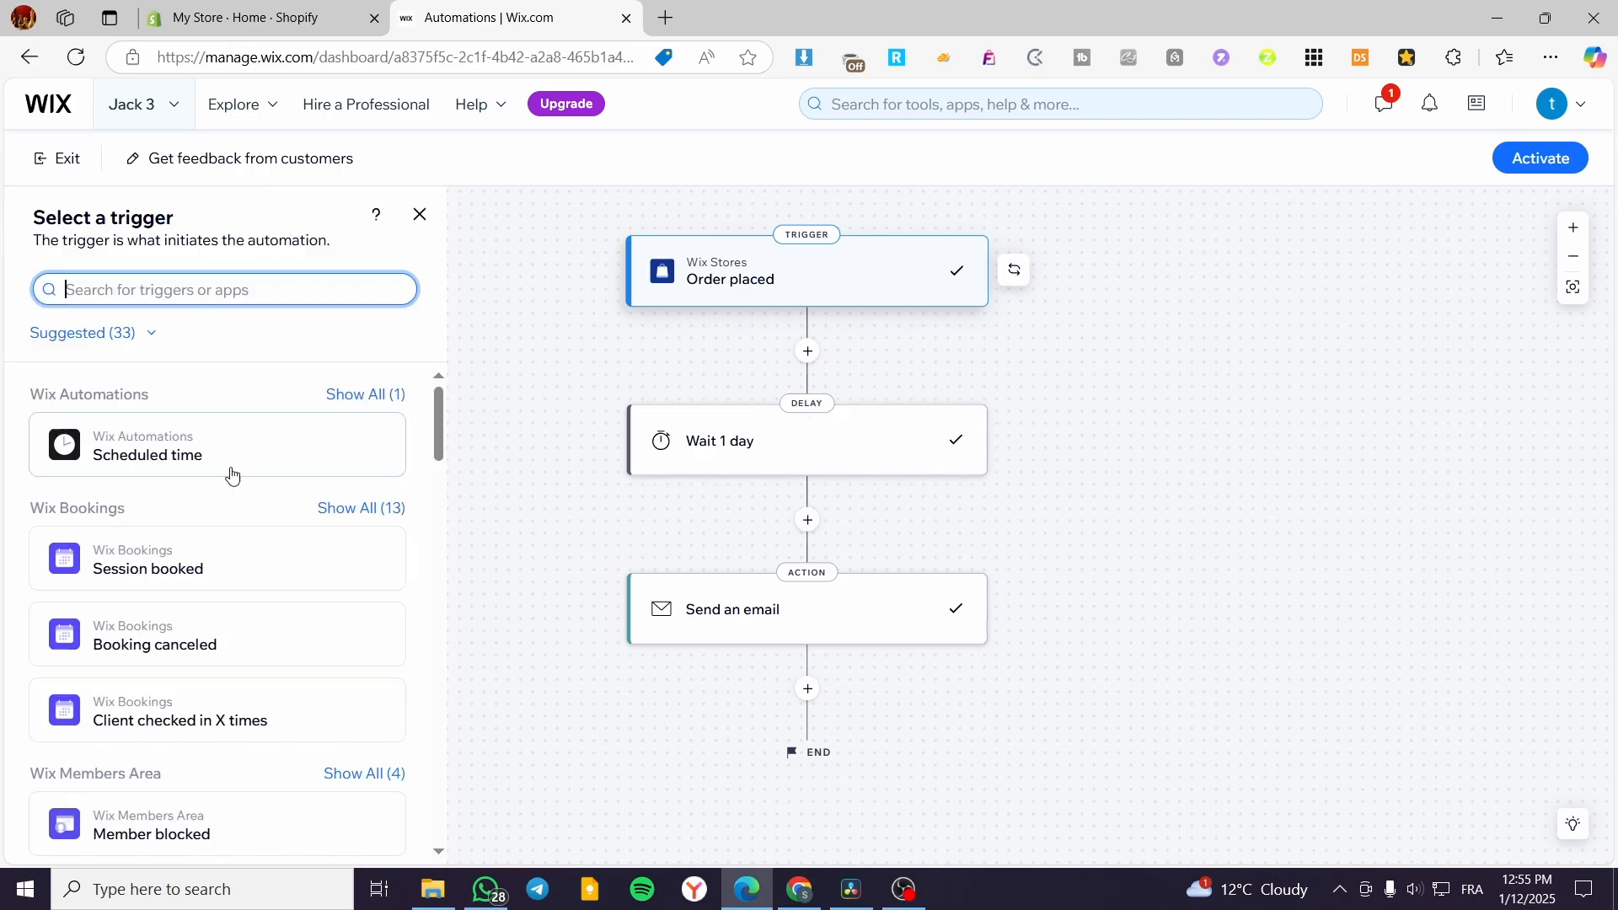
pyautogui.scroll(-20, 224, 502)
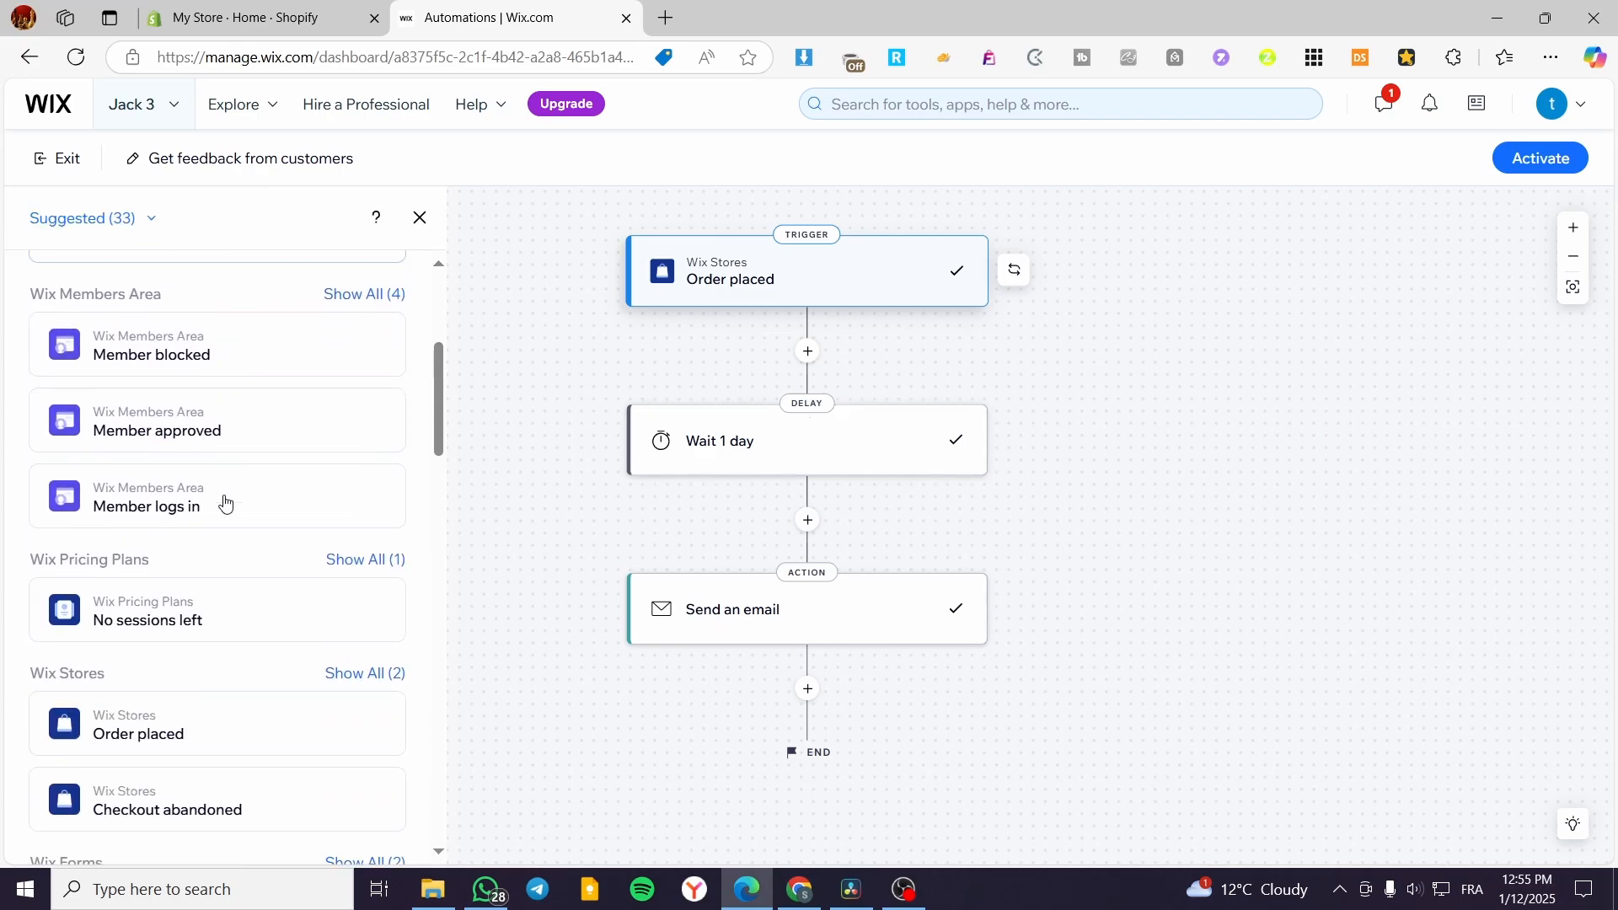
pyautogui.scroll(-12, 239, 548)
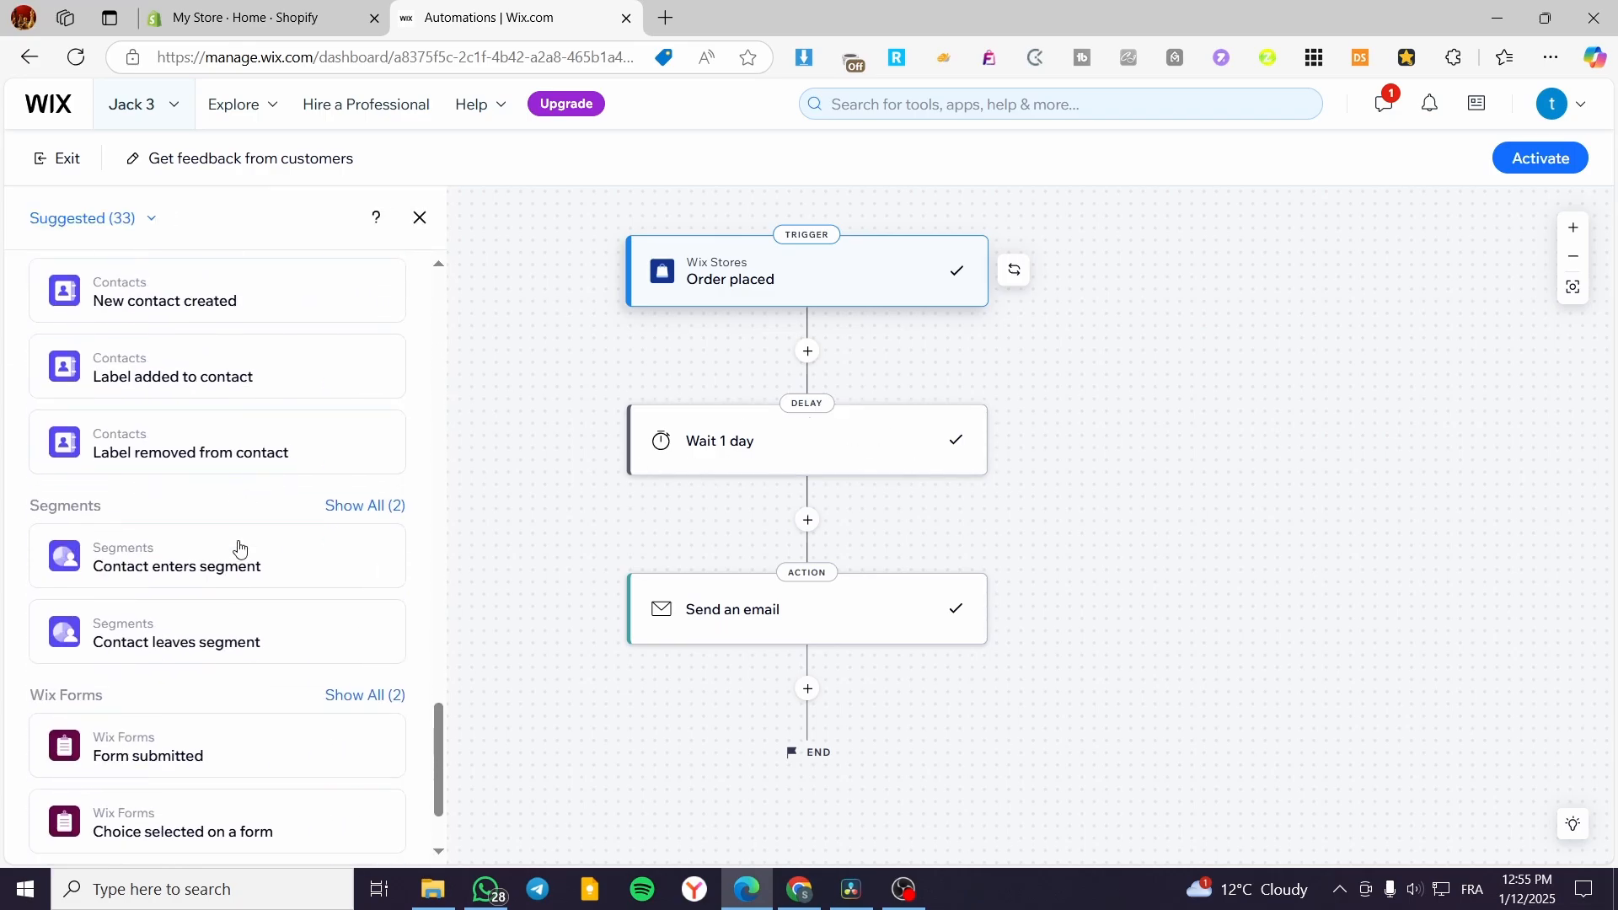
pyautogui.scroll(6, 458, 509)
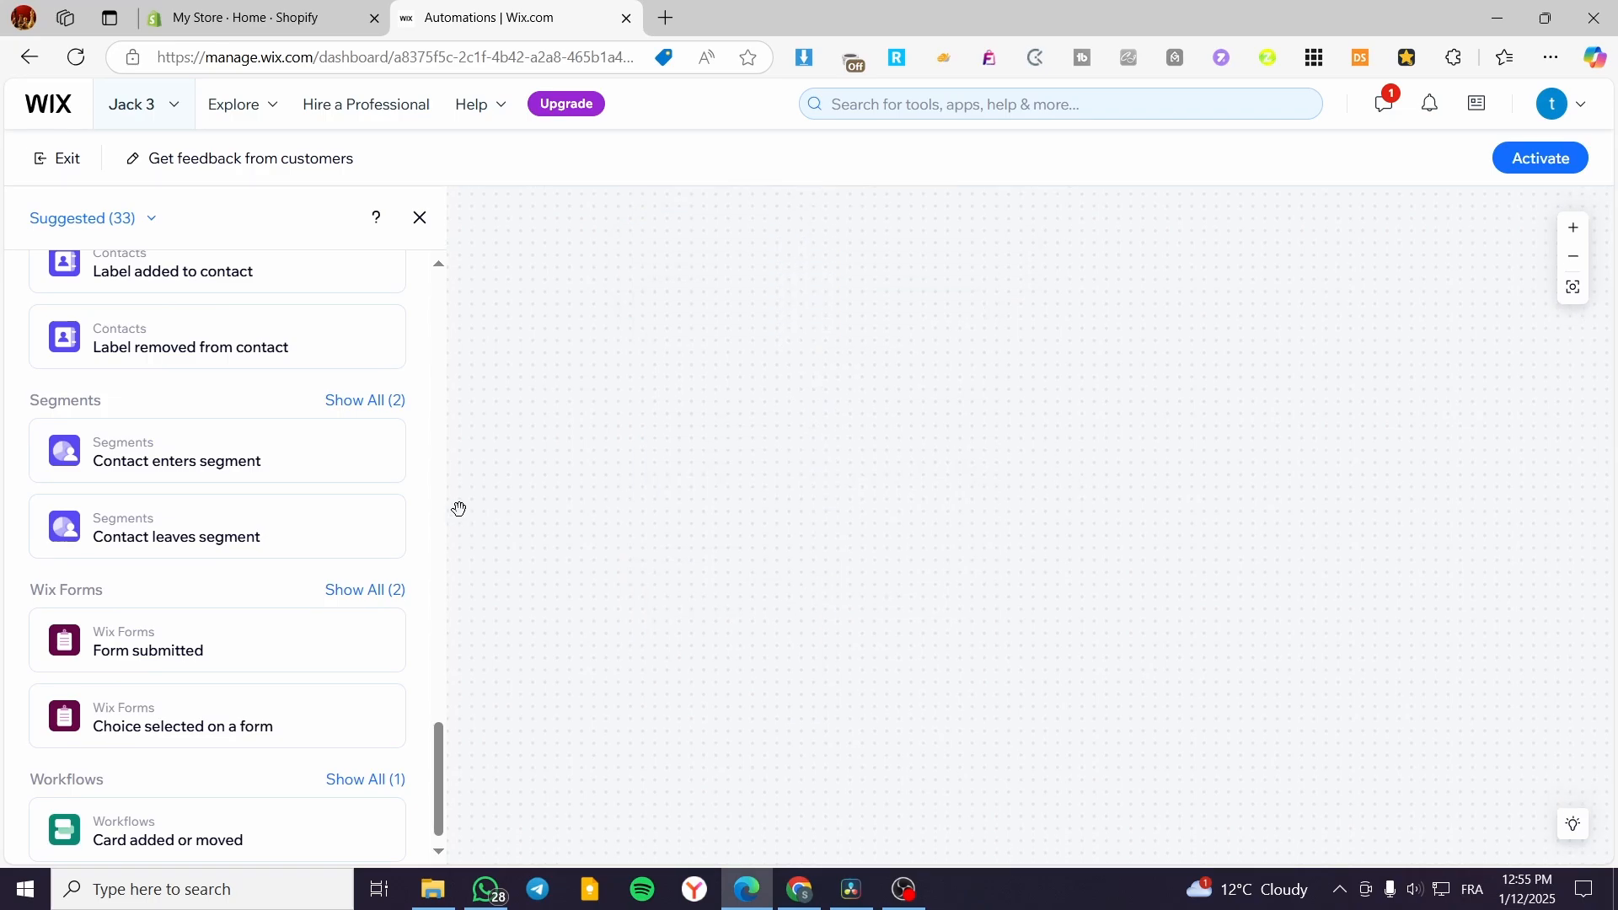
pyautogui.scroll(-5, 1117, 567)
pyautogui.scroll(-5, 977, 589)
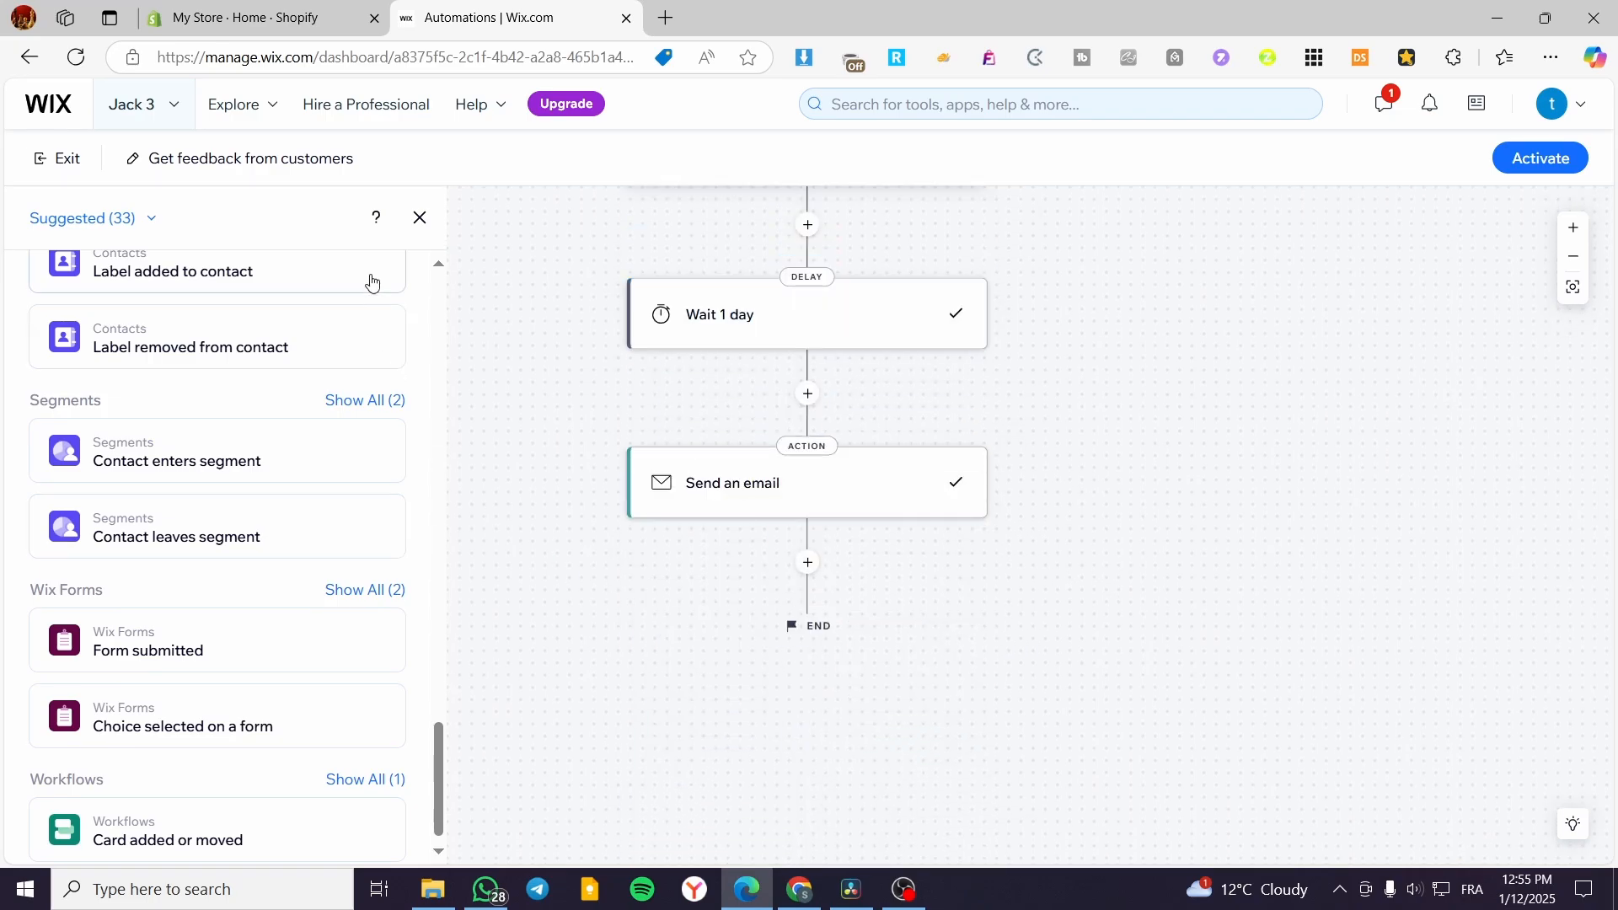
pyautogui.click(419, 217)
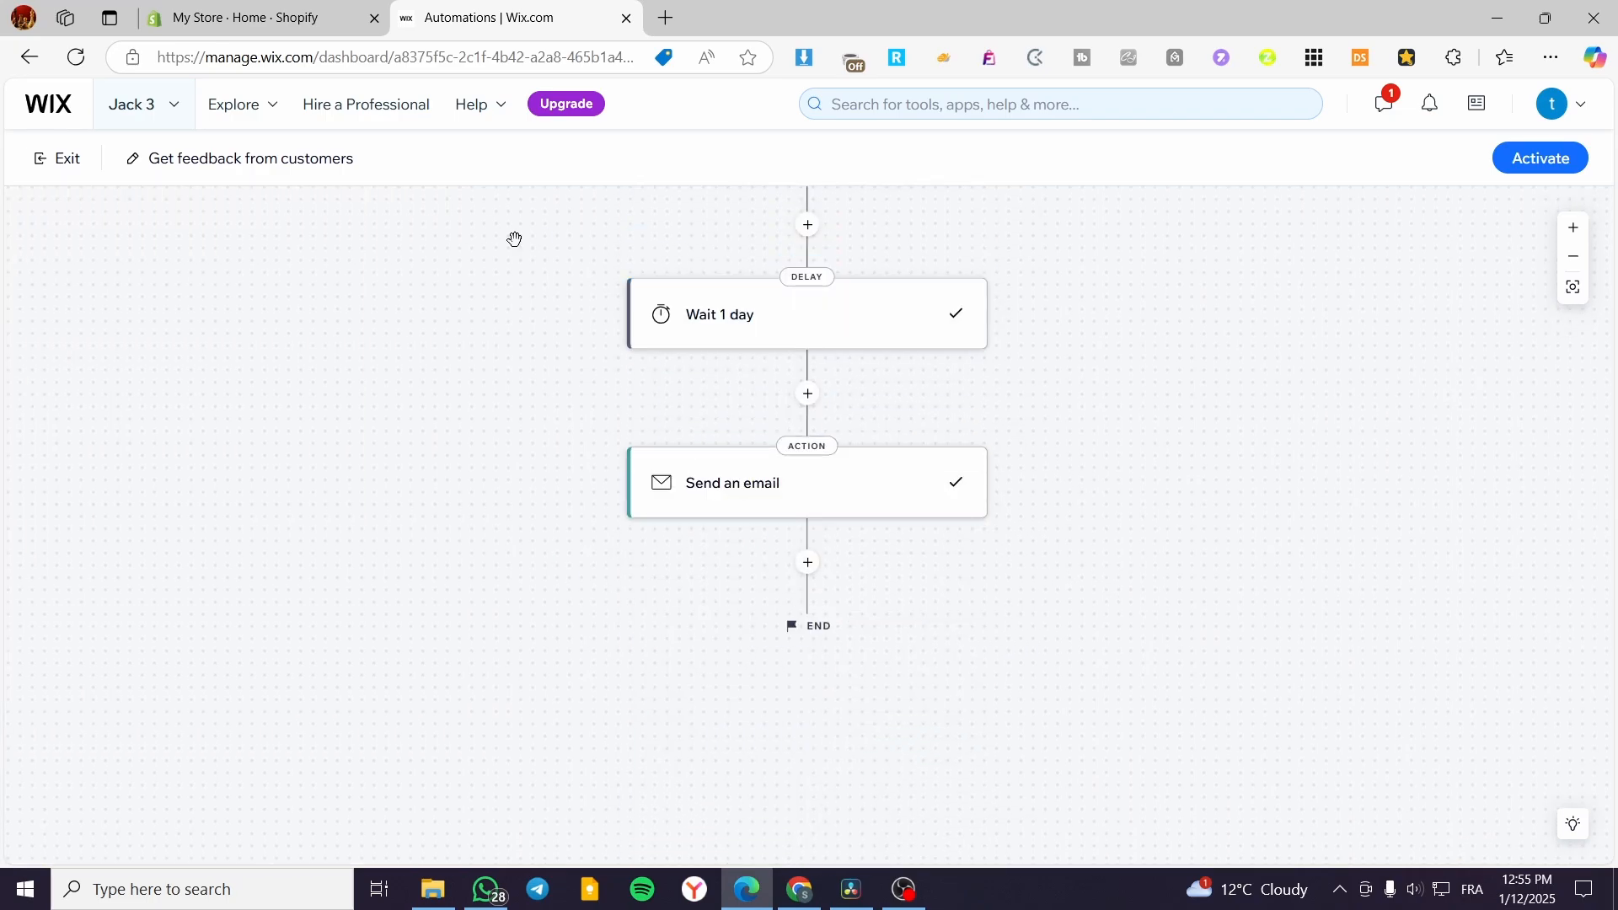
# - Exit the automation editor and return to the site's Email Marketing page
pyautogui.click(62, 166)
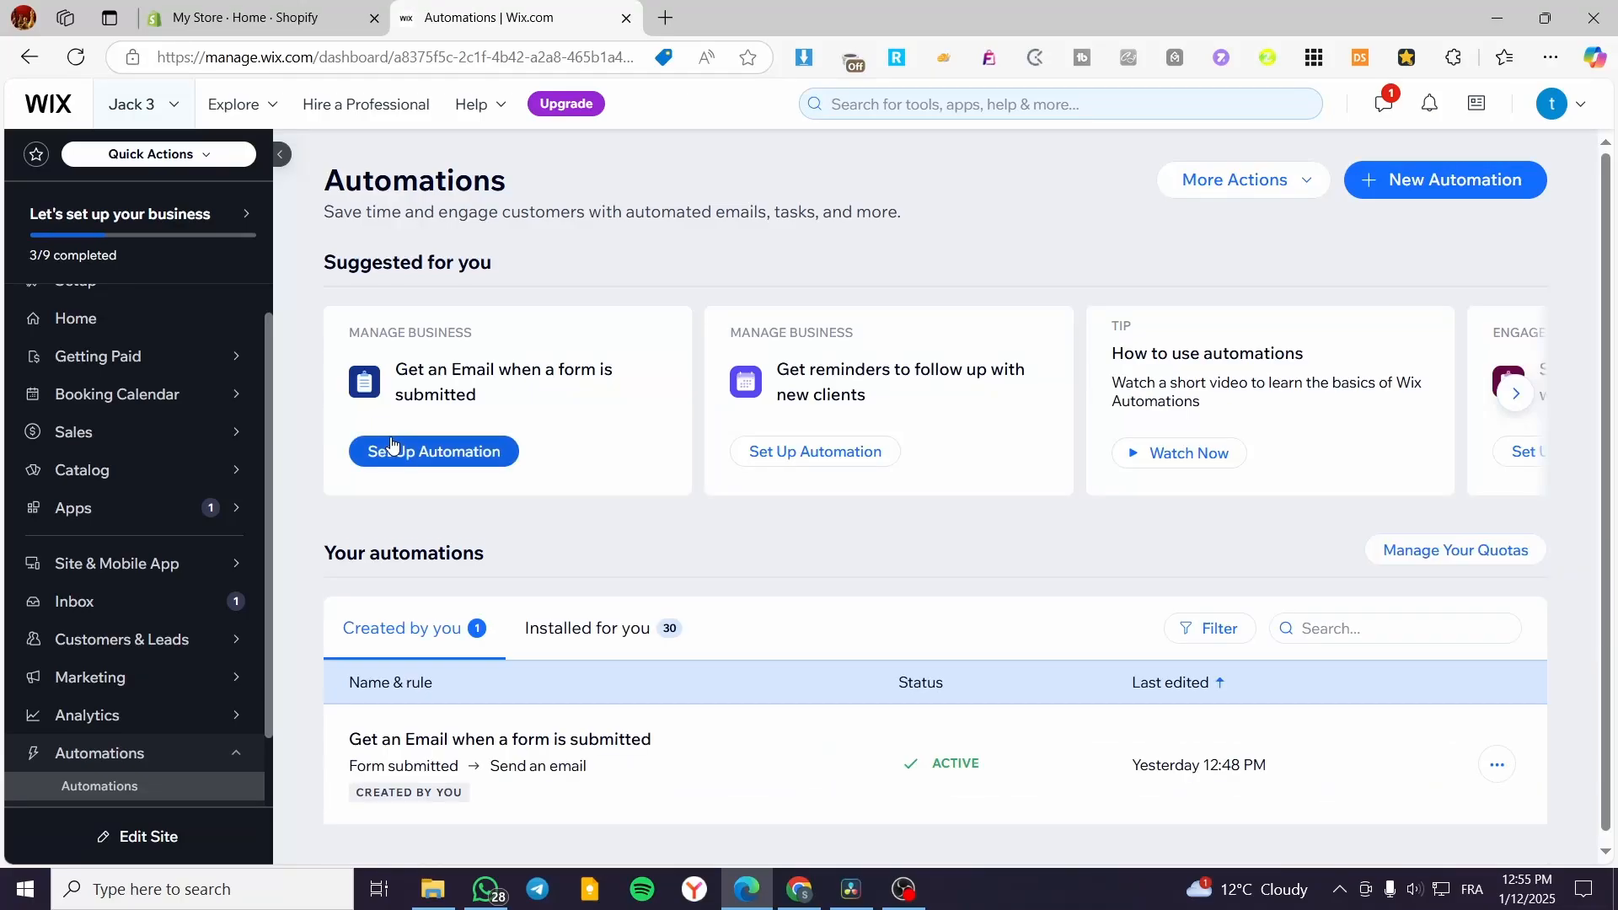
pyautogui.scroll(-2, 143, 674)
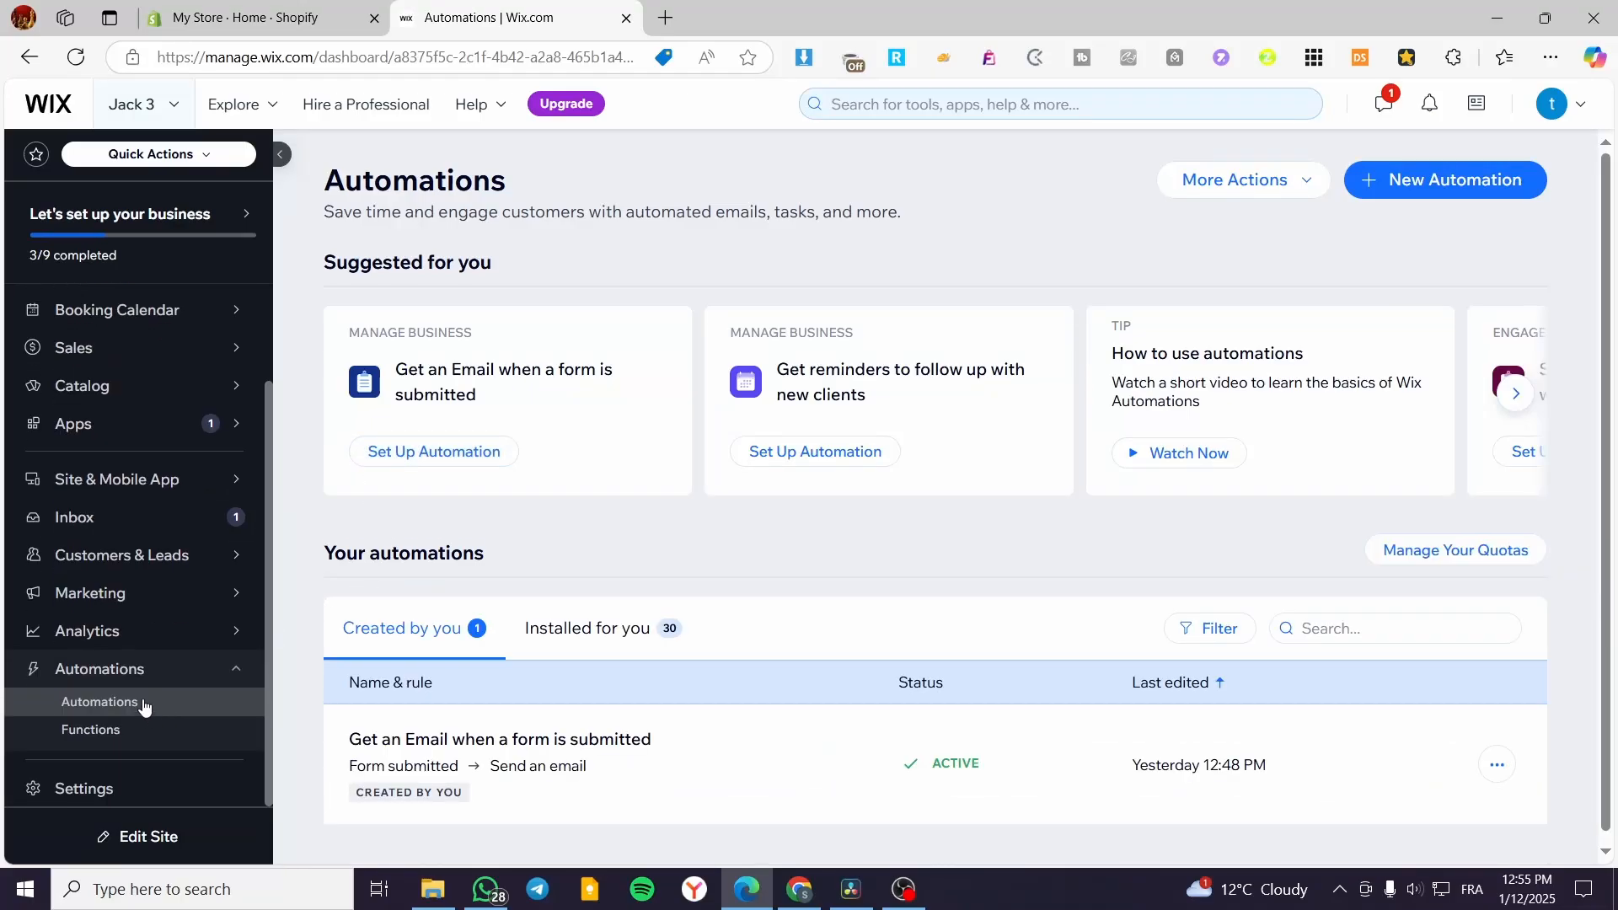
pyautogui.click(118, 603)
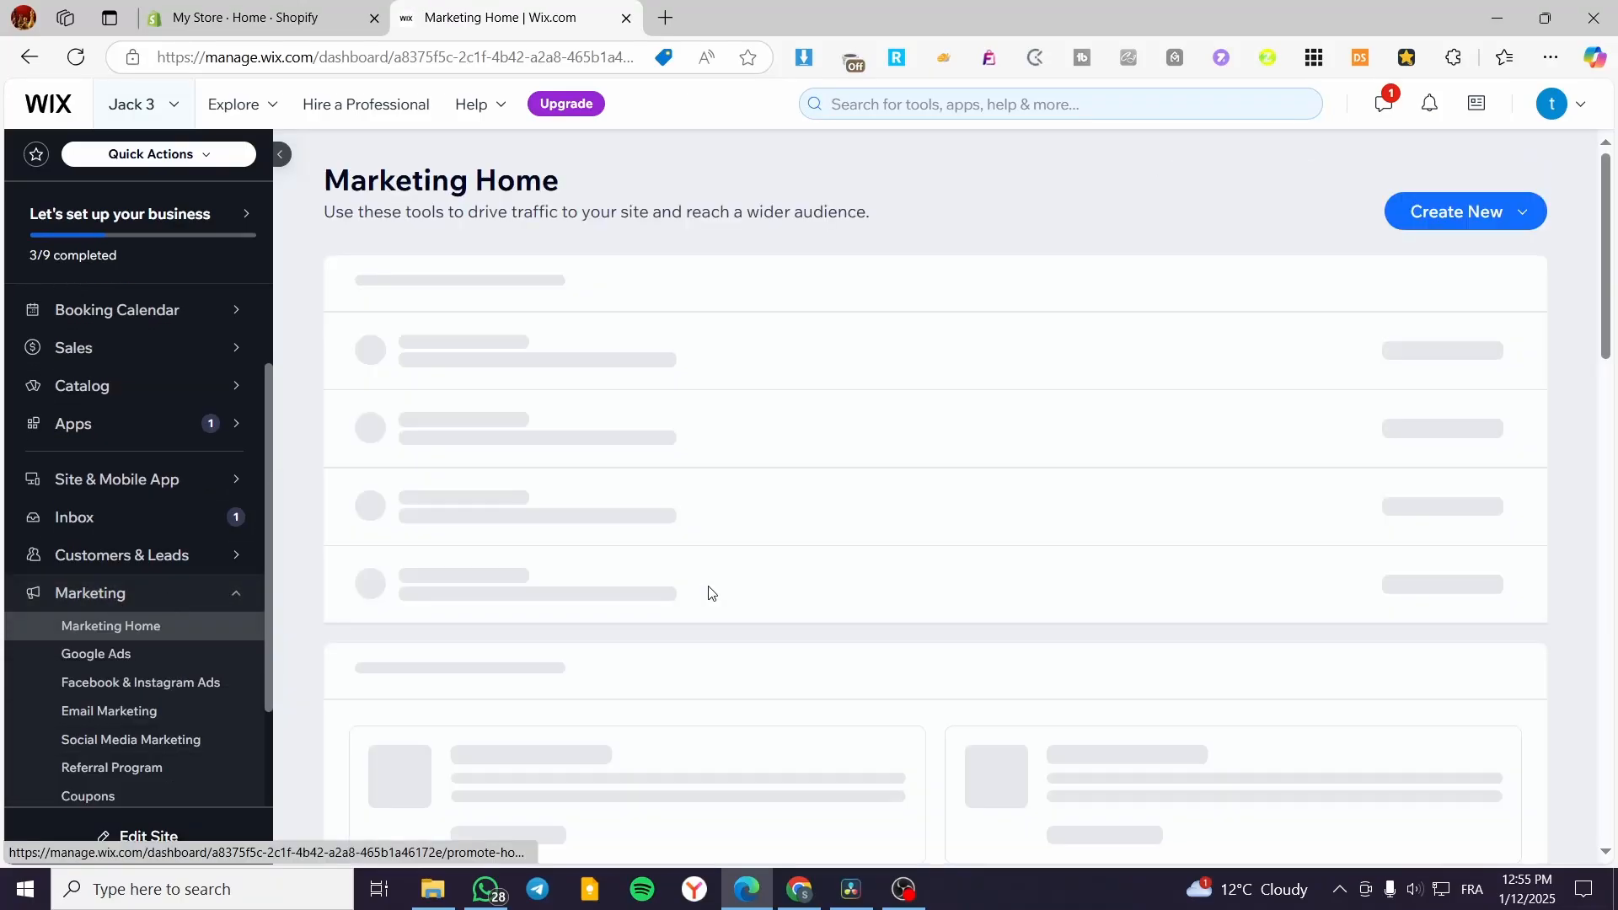
pyautogui.click(175, 718)
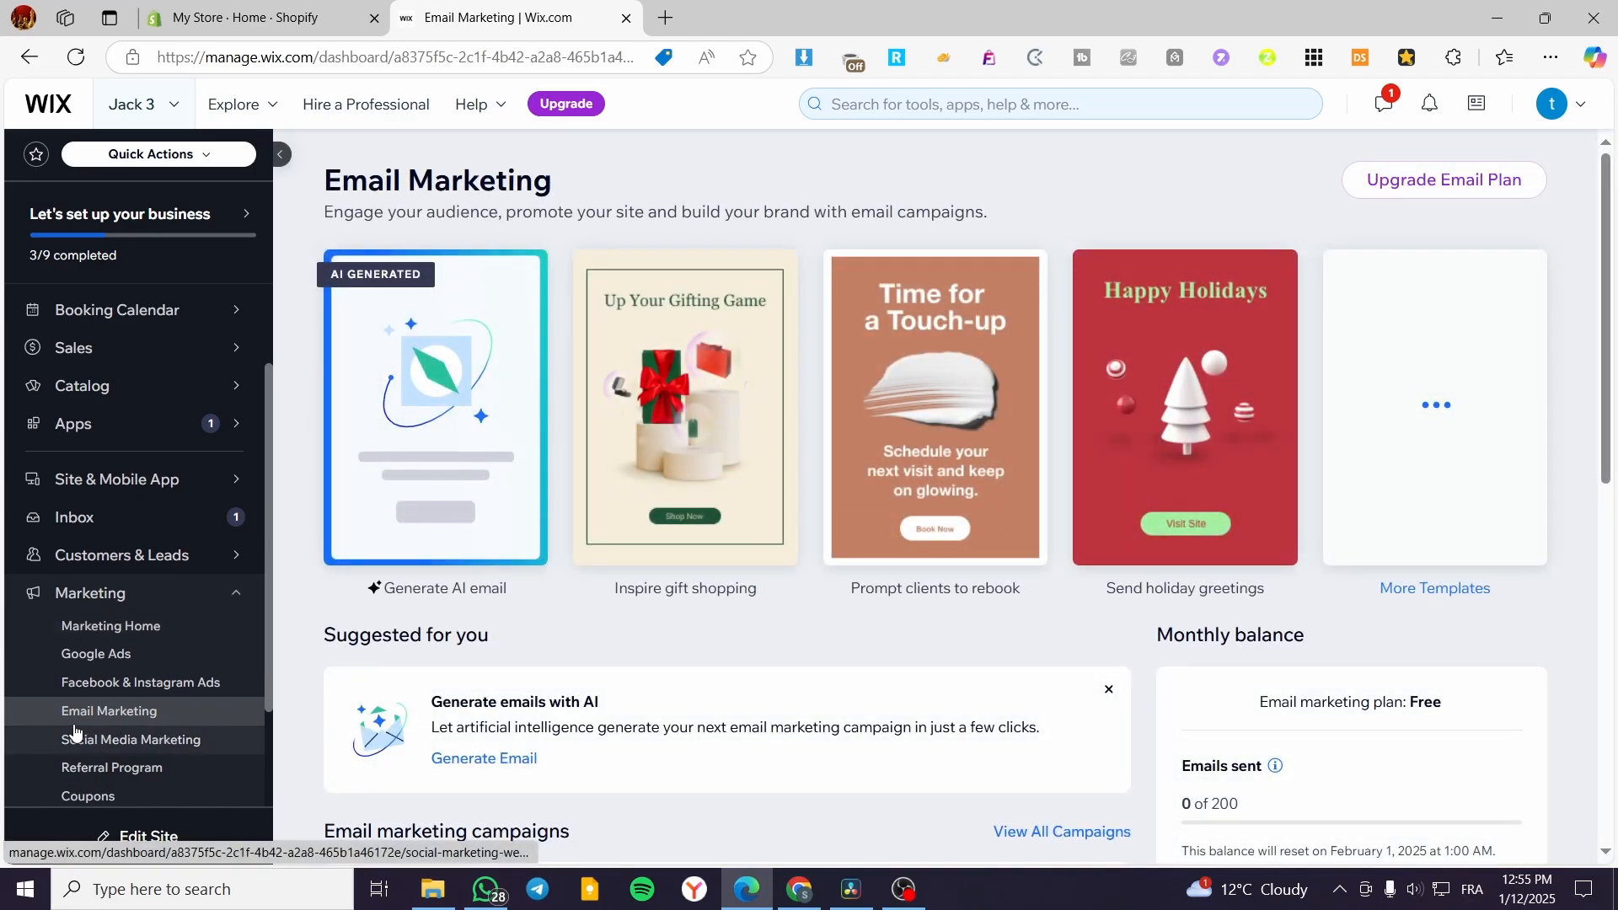
# - Review the Email Marketing overview once more, from the email templates down to the campaigns and back
pyautogui.scroll(-1, 931, 668)
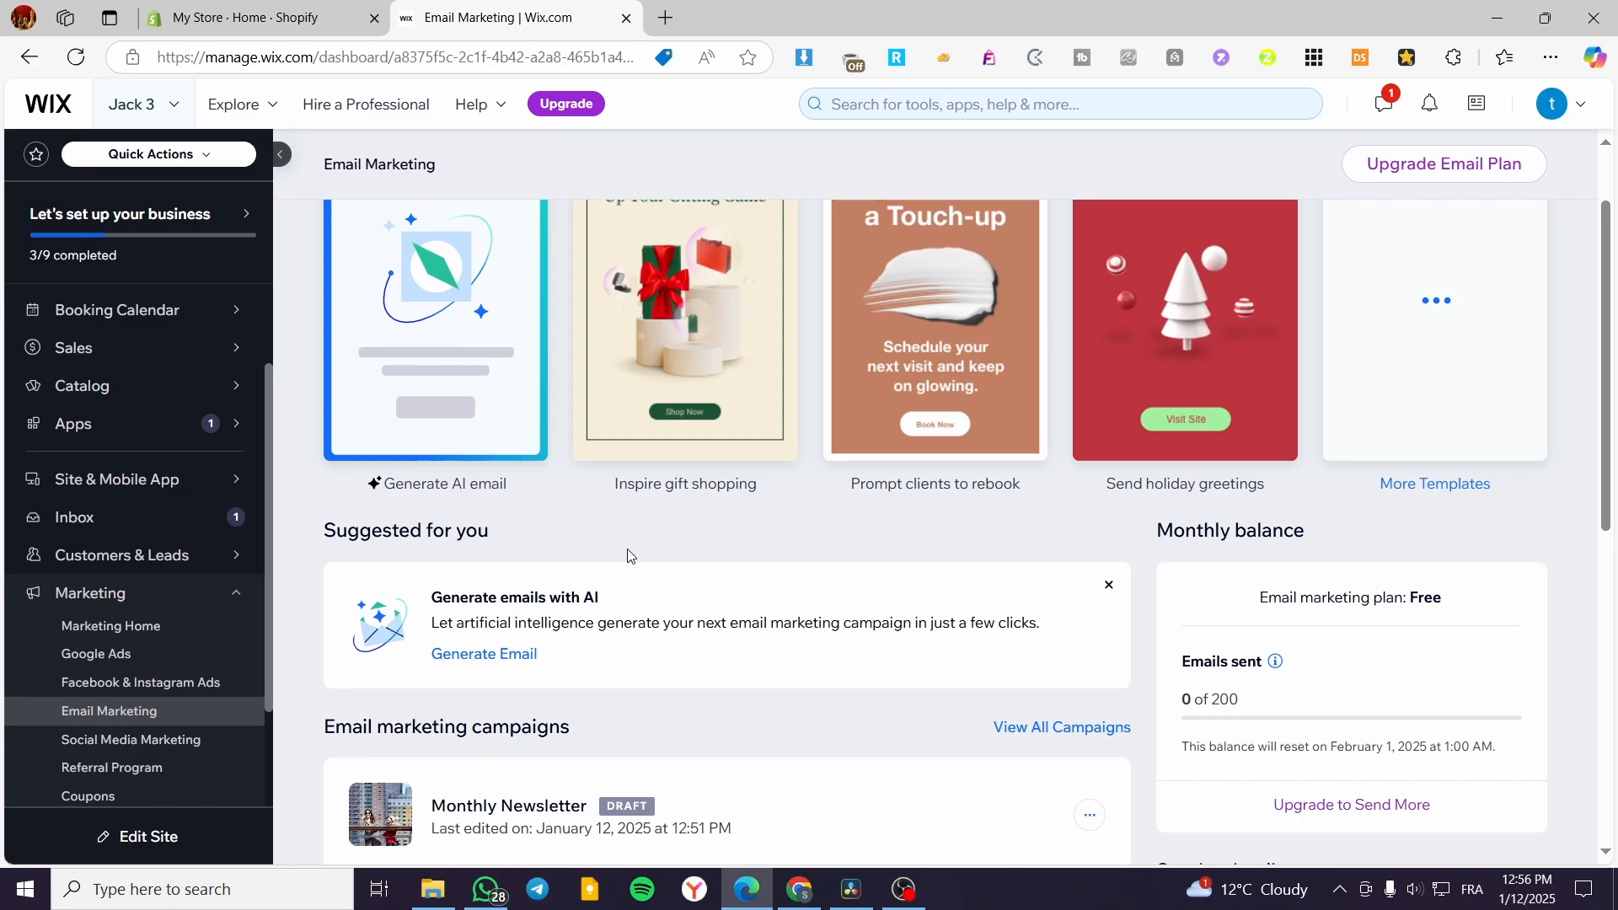
pyautogui.scroll(-5, 624, 455)
pyautogui.scroll(6, 859, 721)
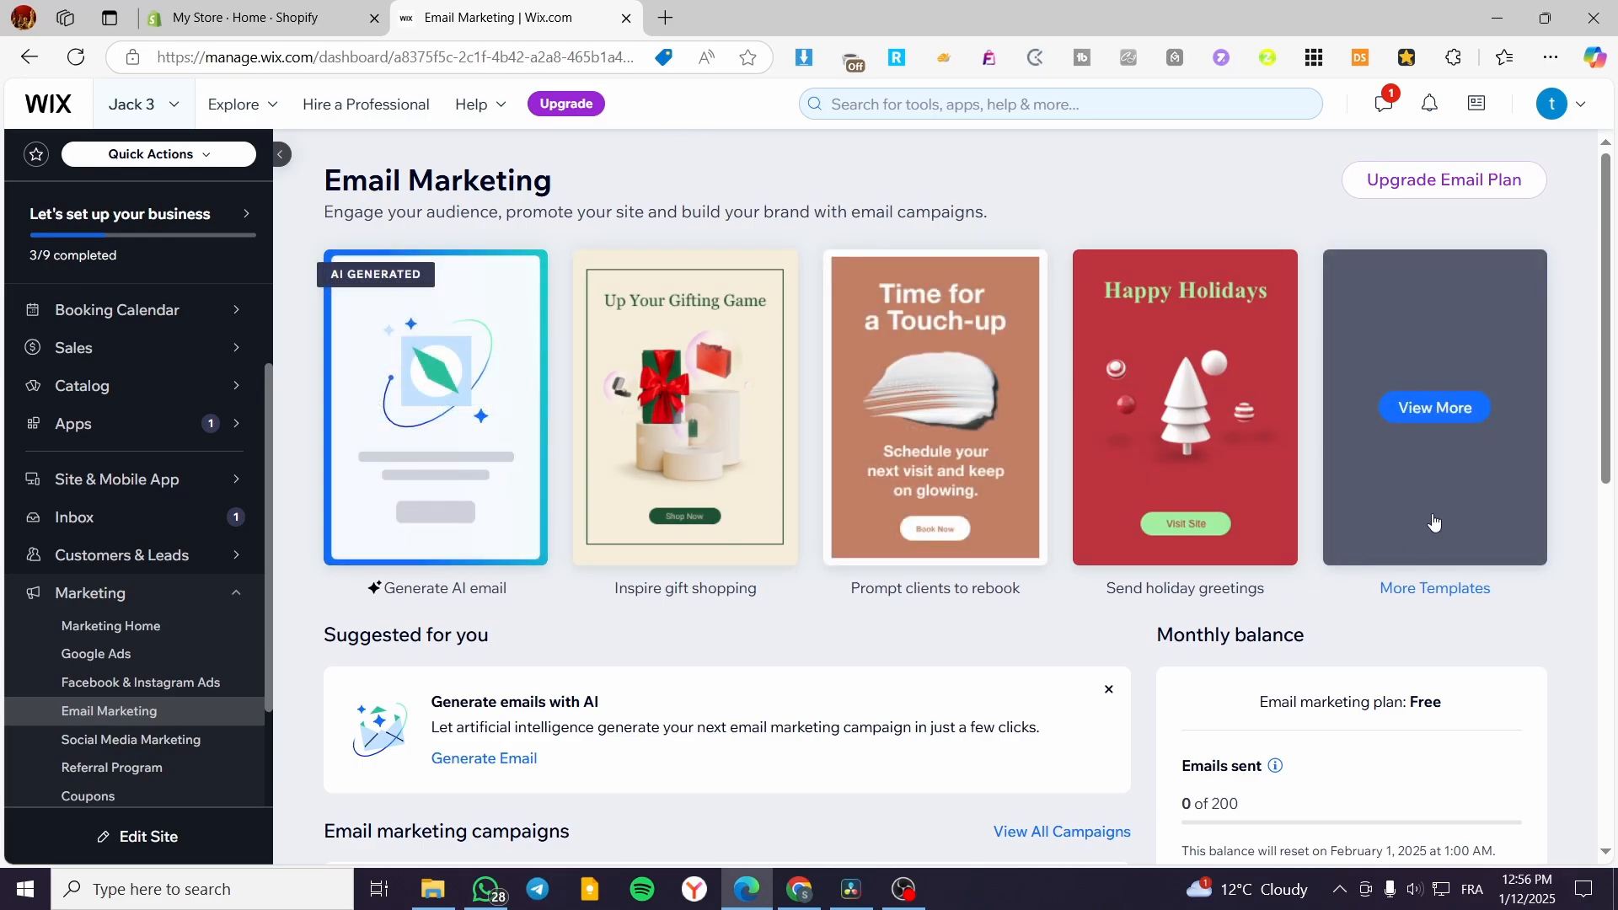
pyautogui.moveTo(972, 449)
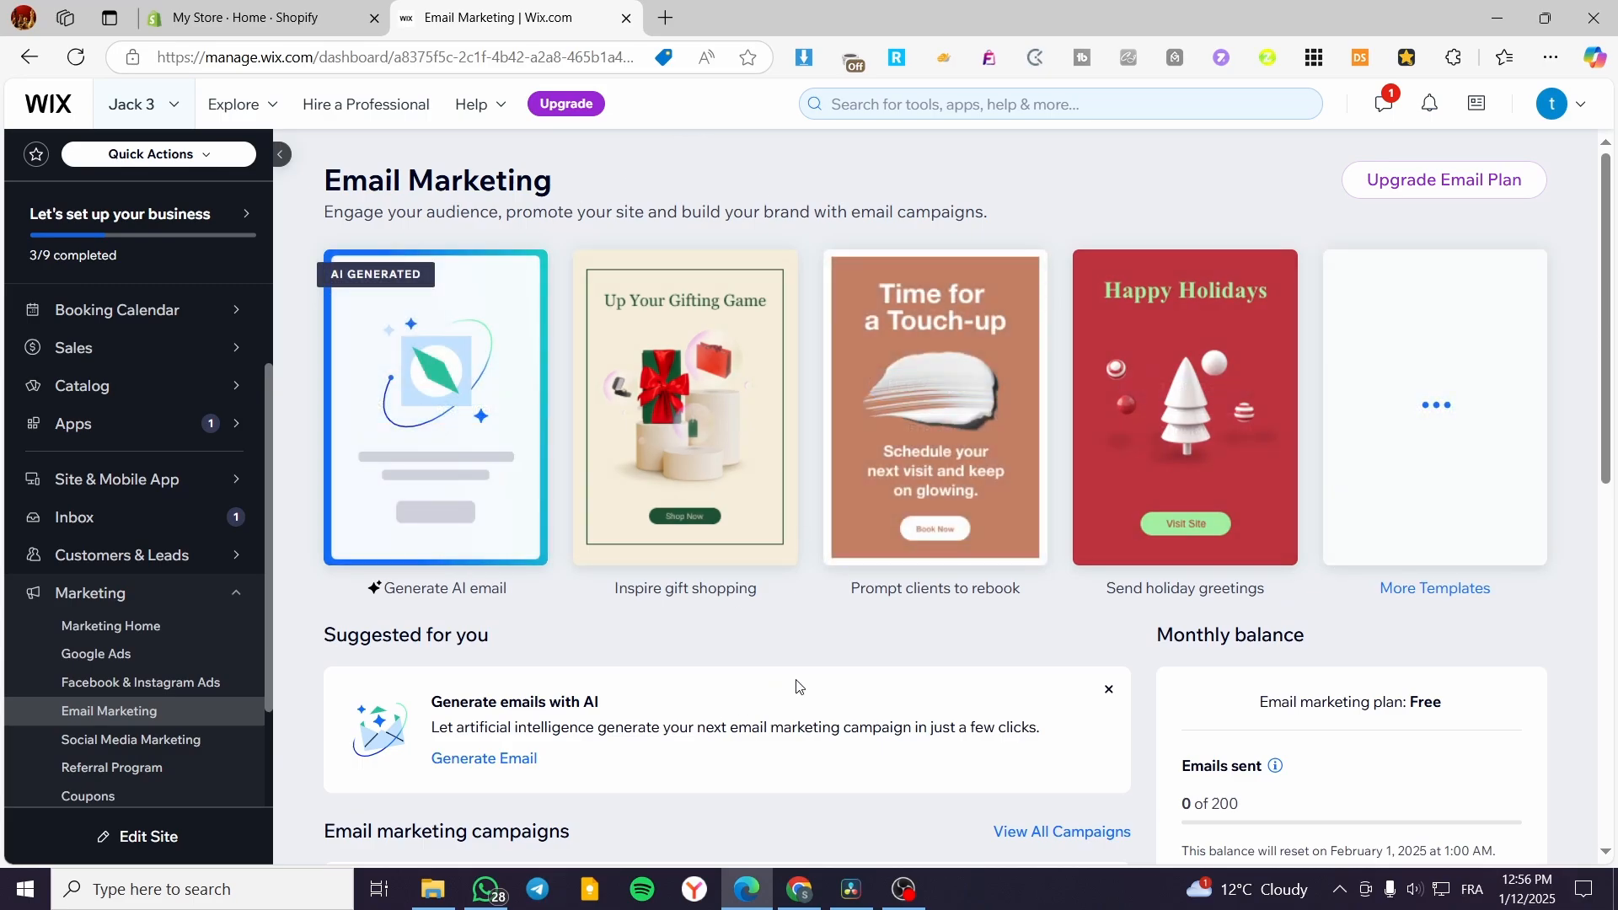